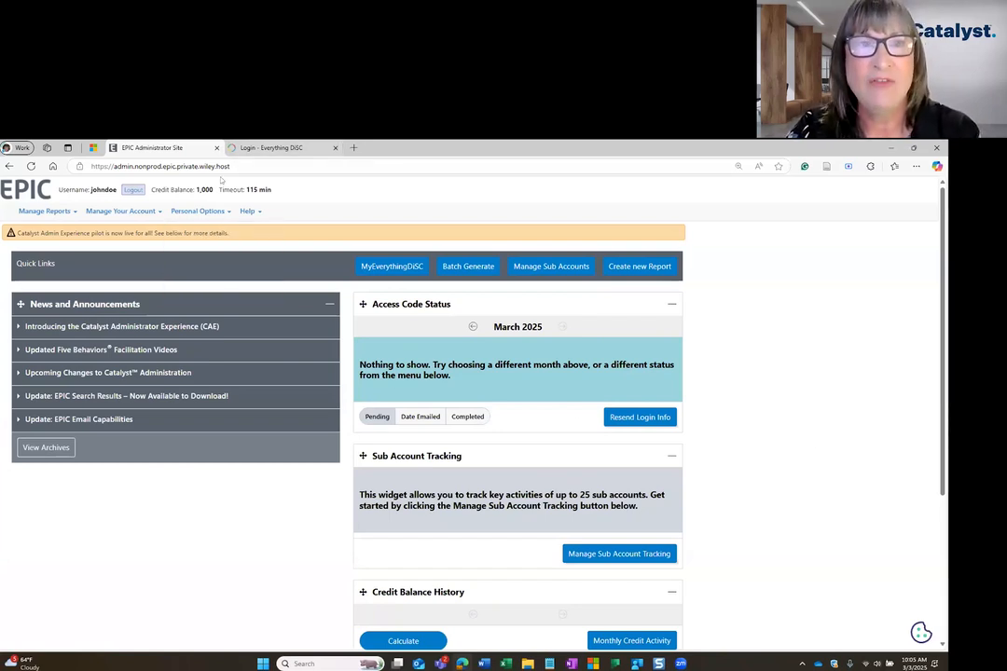
{"action": "left_click", "coordinate": [271, 148]}
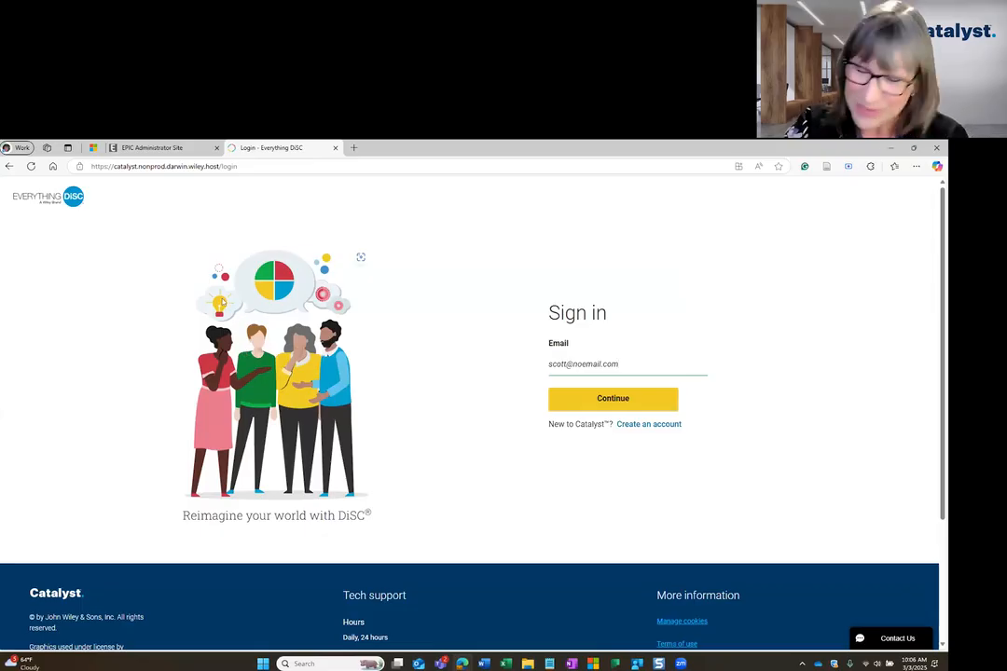
{"action": "left_click", "coordinate": [152, 147]}
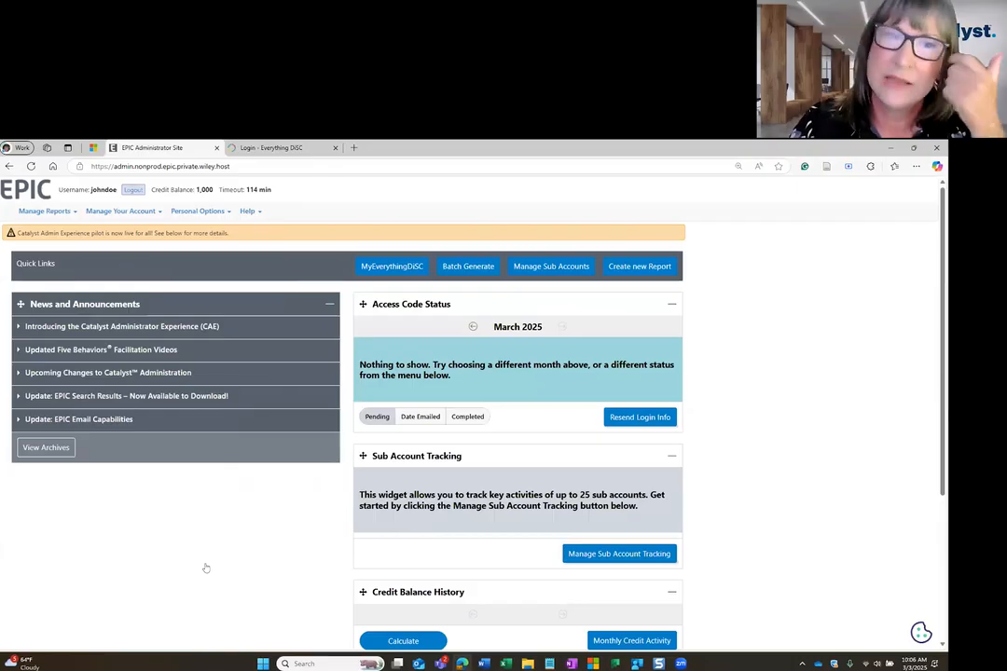
Open My Personal Settings in EPIC and choose the function Synchronize my EPIC and Catalyst users.
{"action": "left_click", "coordinate": [193, 211]}
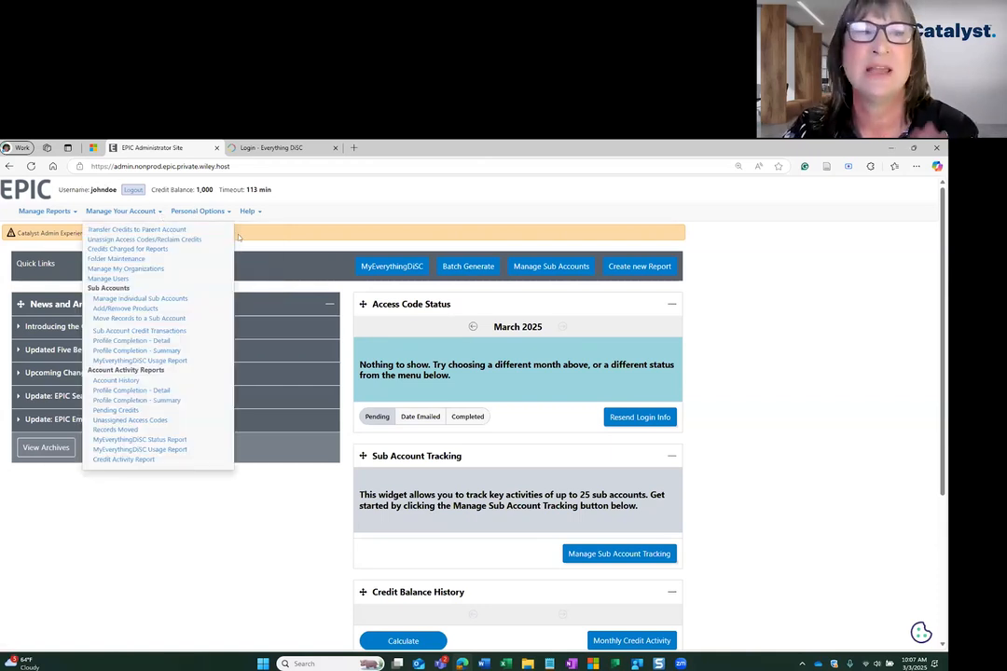
{"action": "mouse_move", "coordinate": [212, 216]}
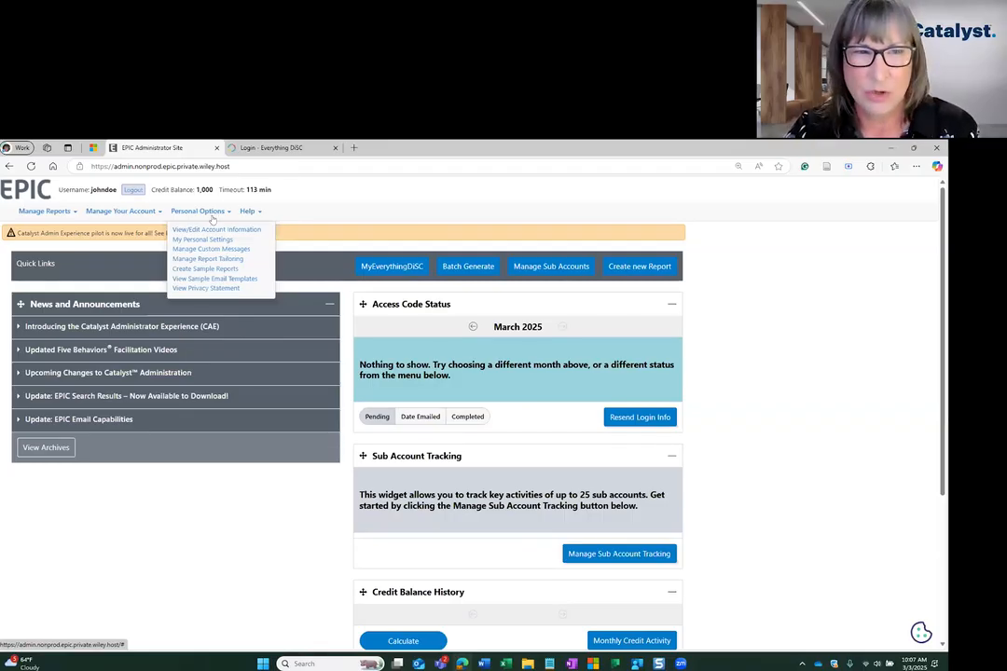
{"action": "left_click", "coordinate": [210, 240]}
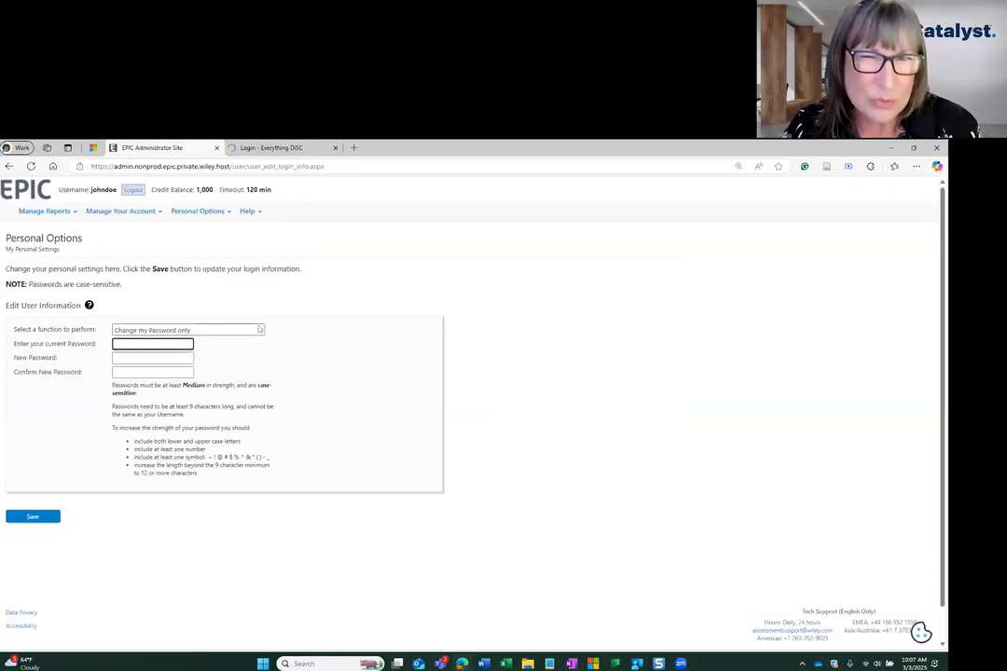
{"action": "left_click", "coordinate": [260, 329]}
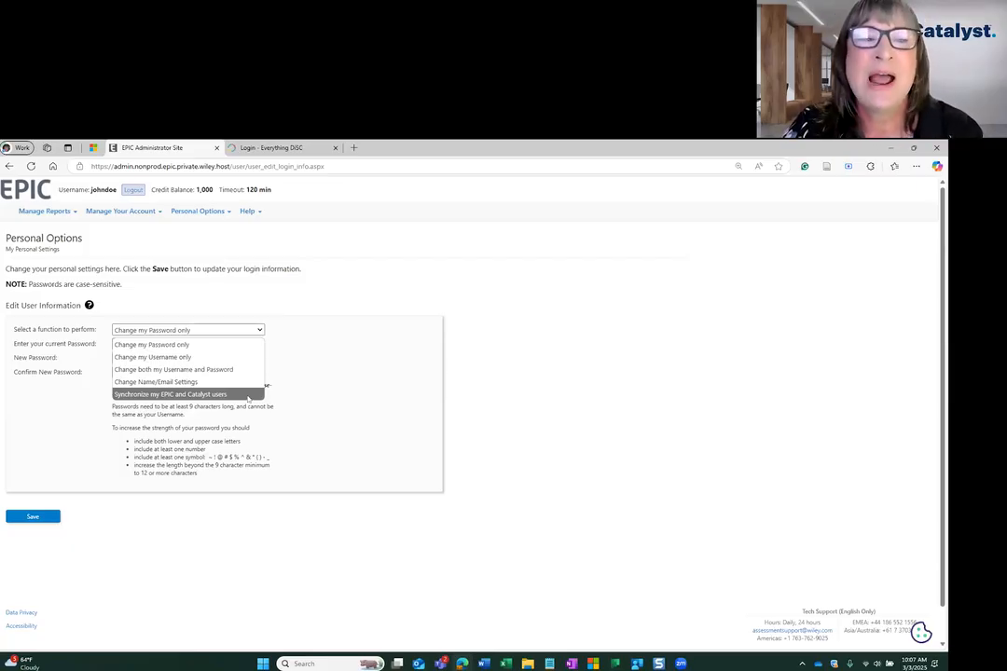
{"action": "left_click", "coordinate": [248, 394]}
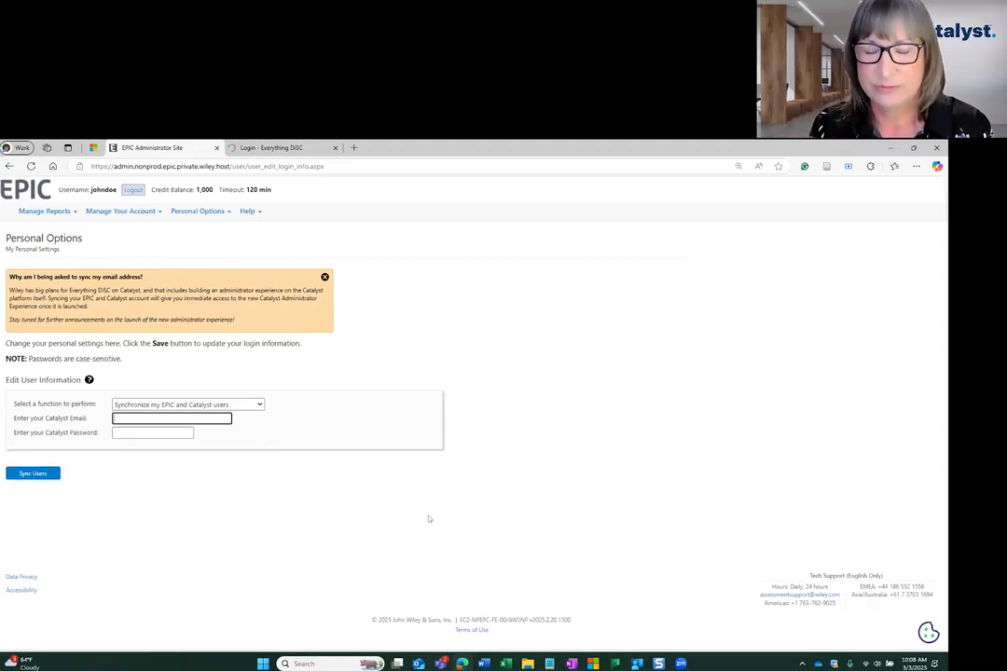
Enter the Catalyst account email and password and synchronize the EPIC and Catalyst users.
{"action": "type", "text": "scott@noemail.com"}
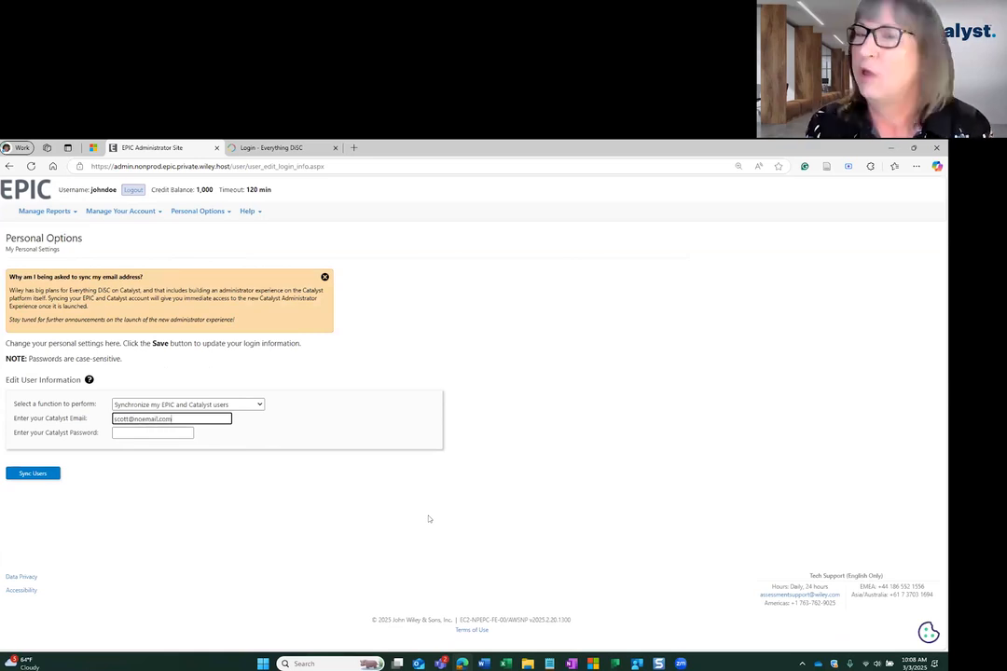
{"action": "key", "text": "Tab"}
{"action": "type", "text": "••••••••"}
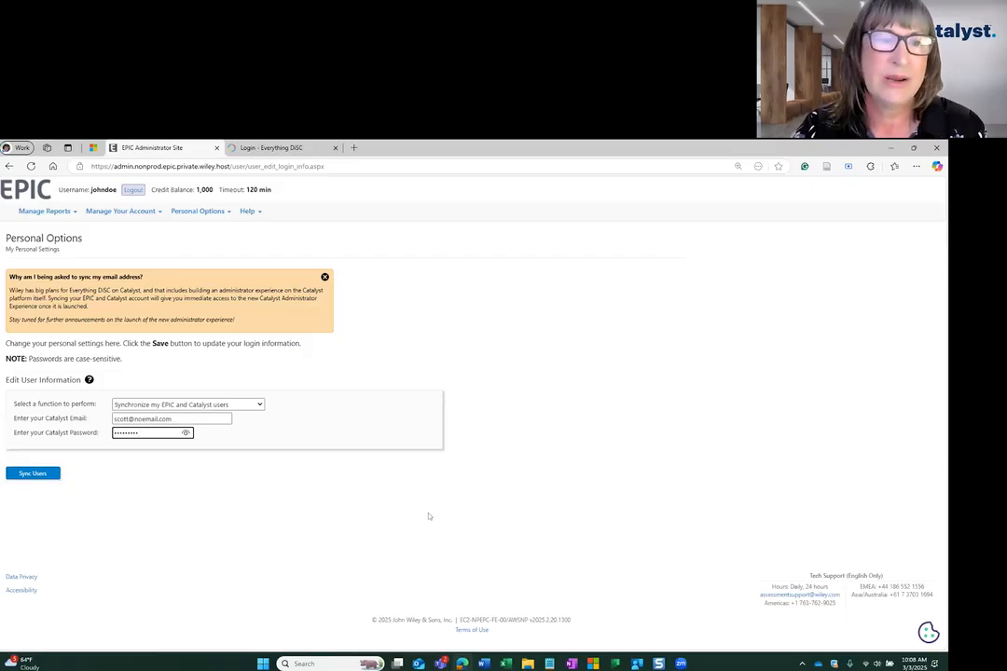
{"action": "left_click", "coordinate": [35, 477]}
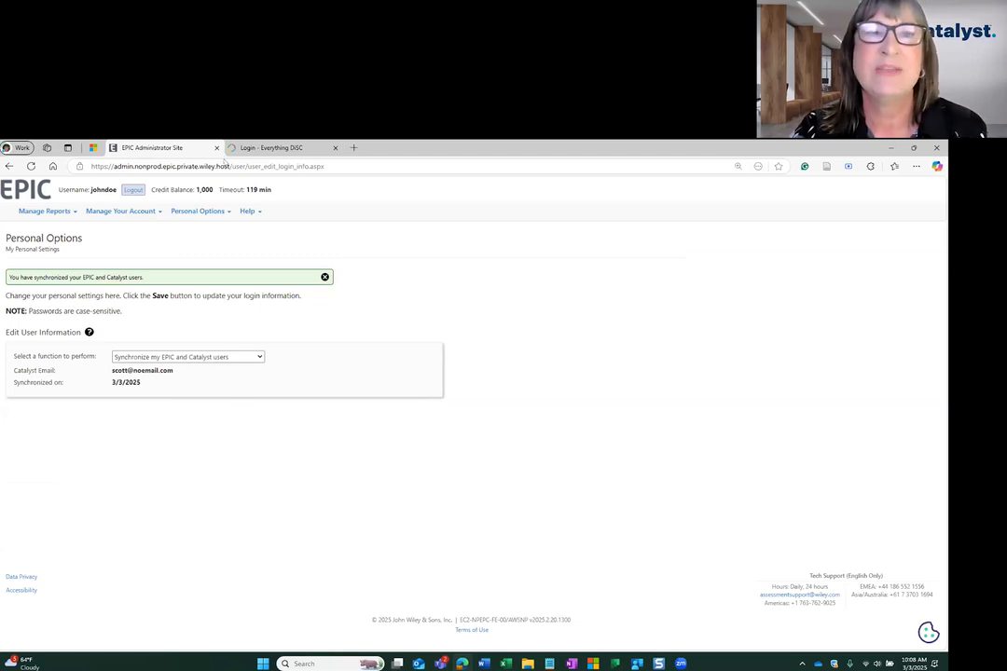
Switch to Catalyst and sign in with the prefilled email and the account password.
{"action": "left_click", "coordinate": [261, 148]}
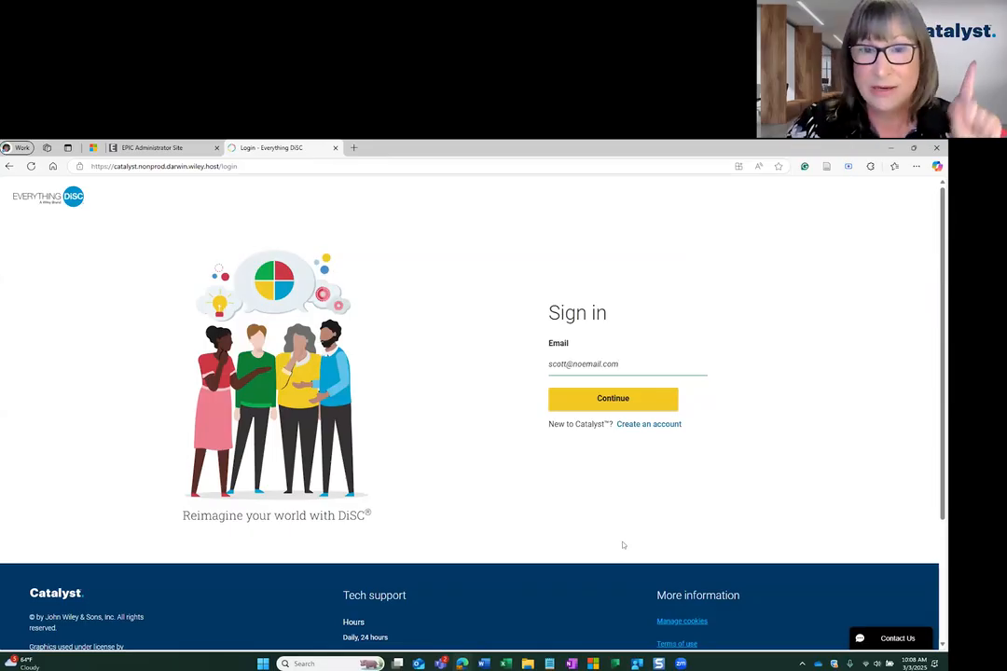
{"action": "left_click", "coordinate": [616, 401]}
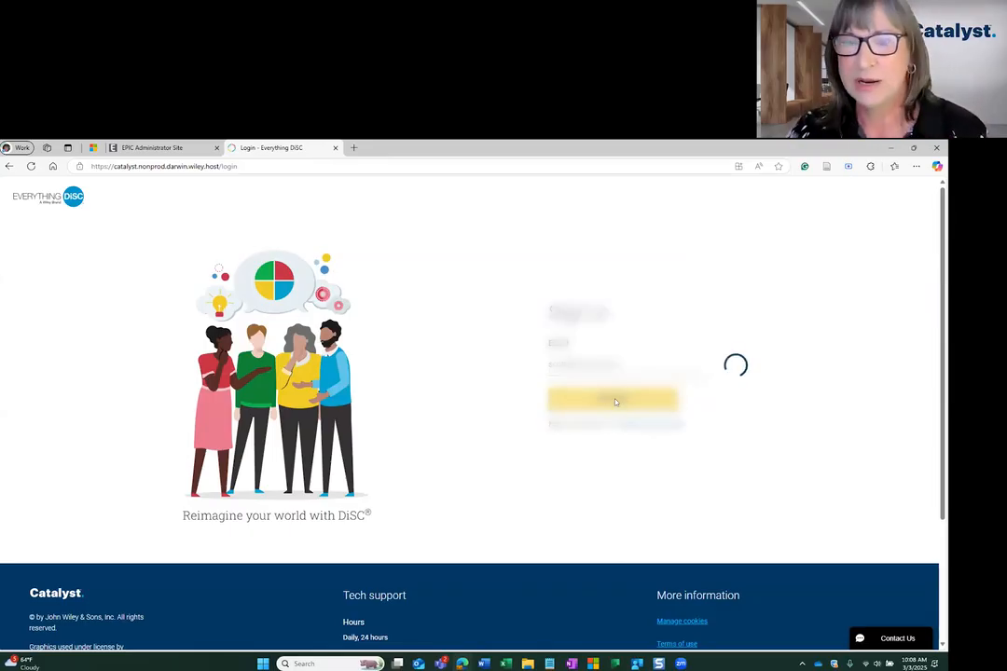
{"action": "type", "text": "*********"}
{"action": "left_click", "coordinate": [614, 410]}
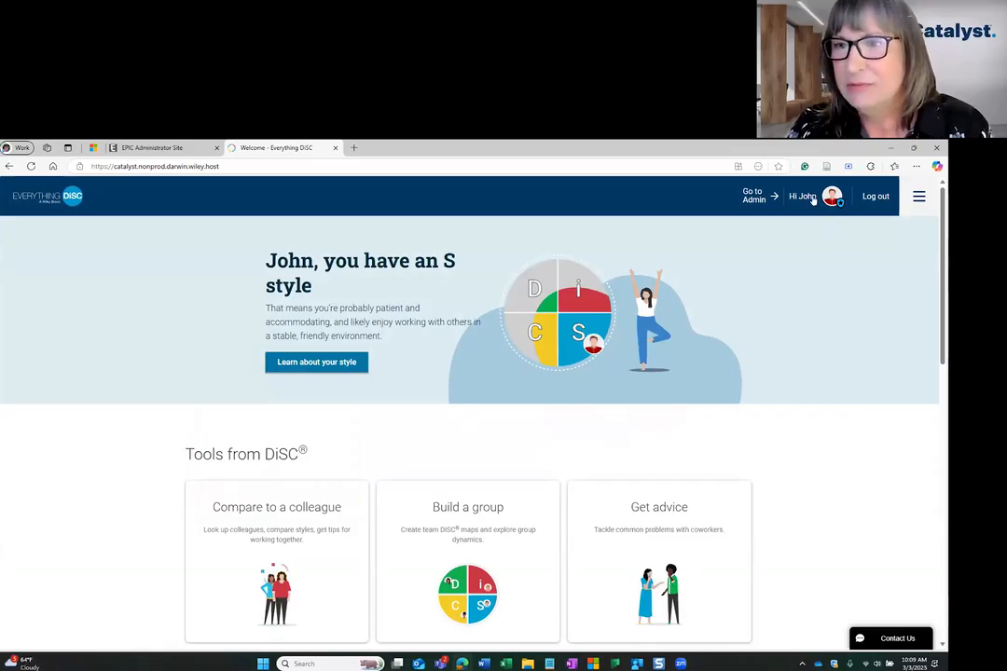
Go to the Catalyst Administrator Experience and show its list of organizations.
{"action": "left_click", "coordinate": [149, 148]}
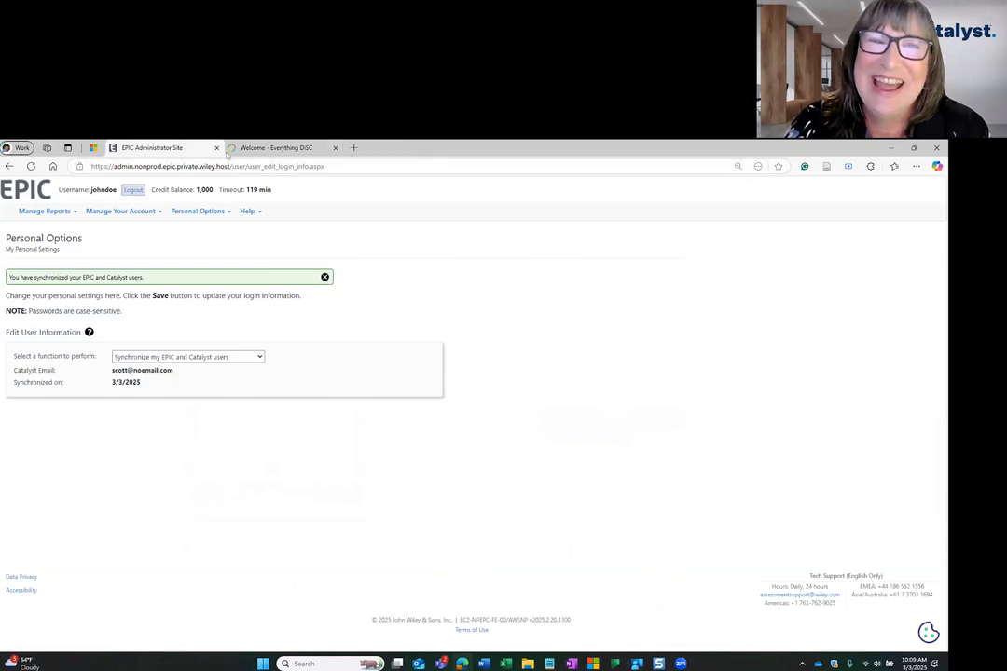
{"action": "left_click", "coordinate": [273, 149]}
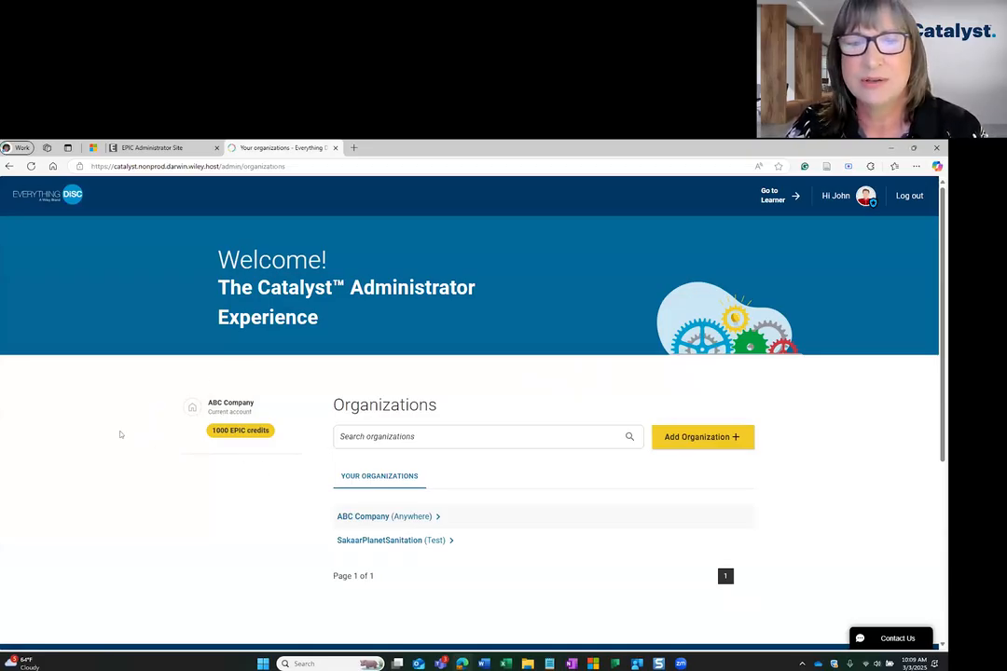
{"action": "left_click", "coordinate": [163, 148]}
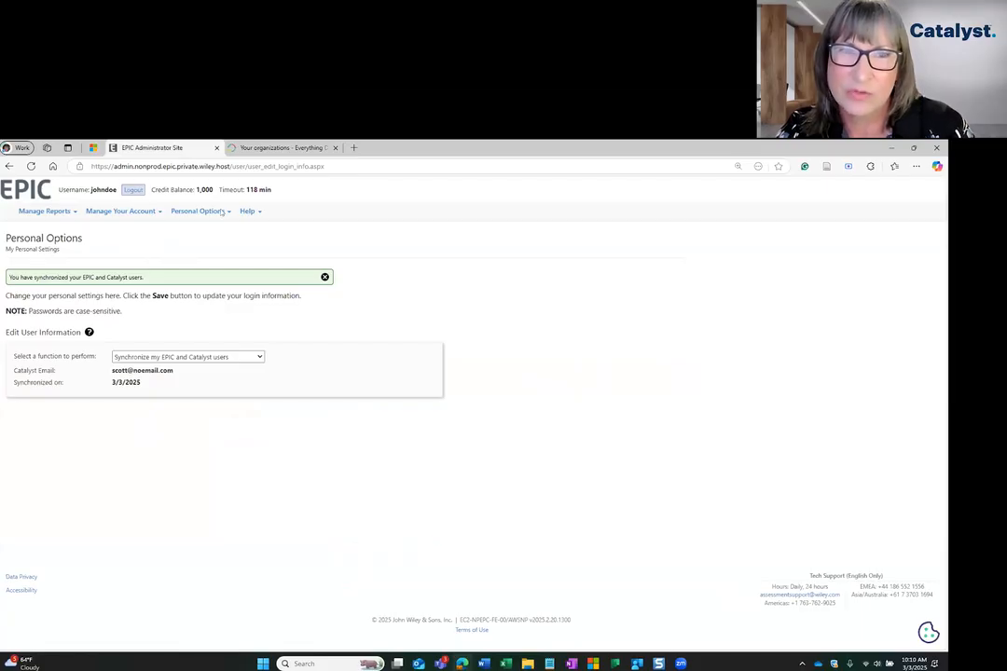
{"action": "left_click", "coordinate": [271, 148]}
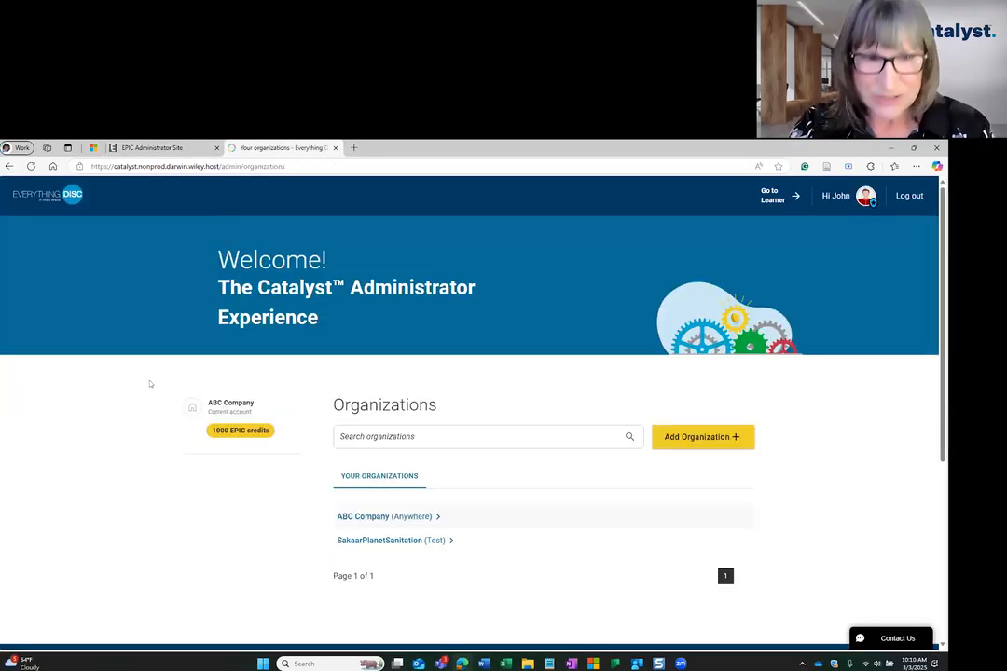
Follow the EPIC credits link of the current account and locate Manage My Organizations in EPIC for comparison with Catalyst.
{"action": "left_click", "coordinate": [230, 431]}
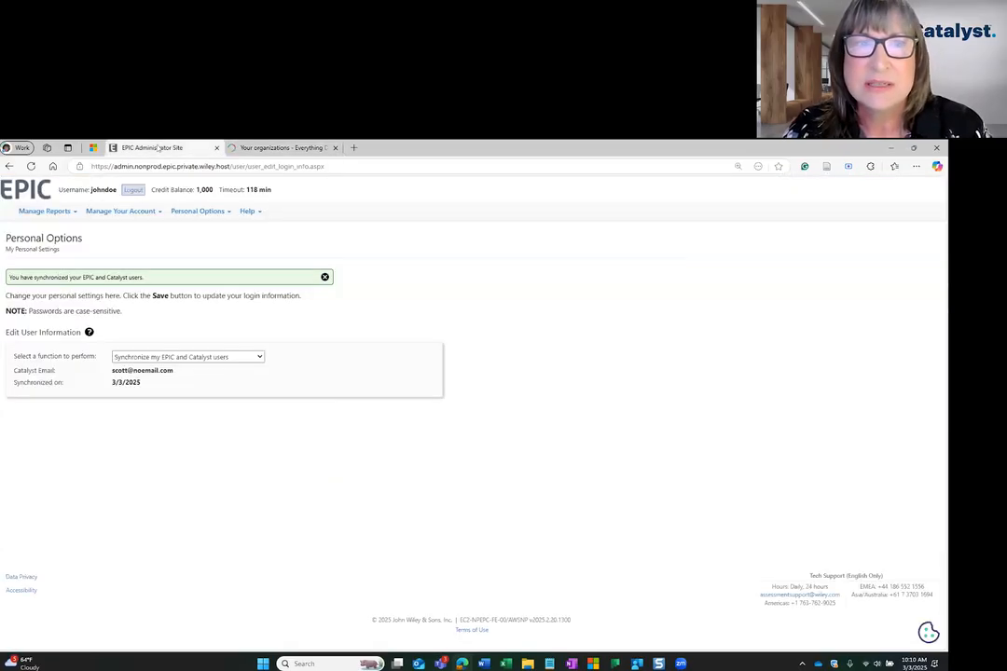
{"action": "left_click", "coordinate": [234, 148]}
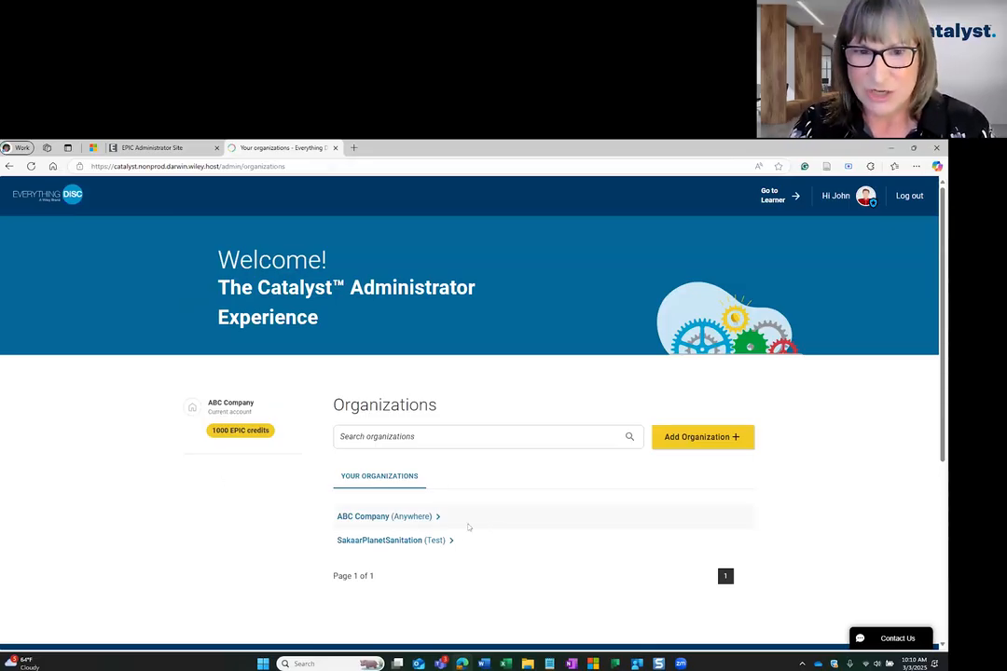
{"action": "left_click", "coordinate": [149, 148]}
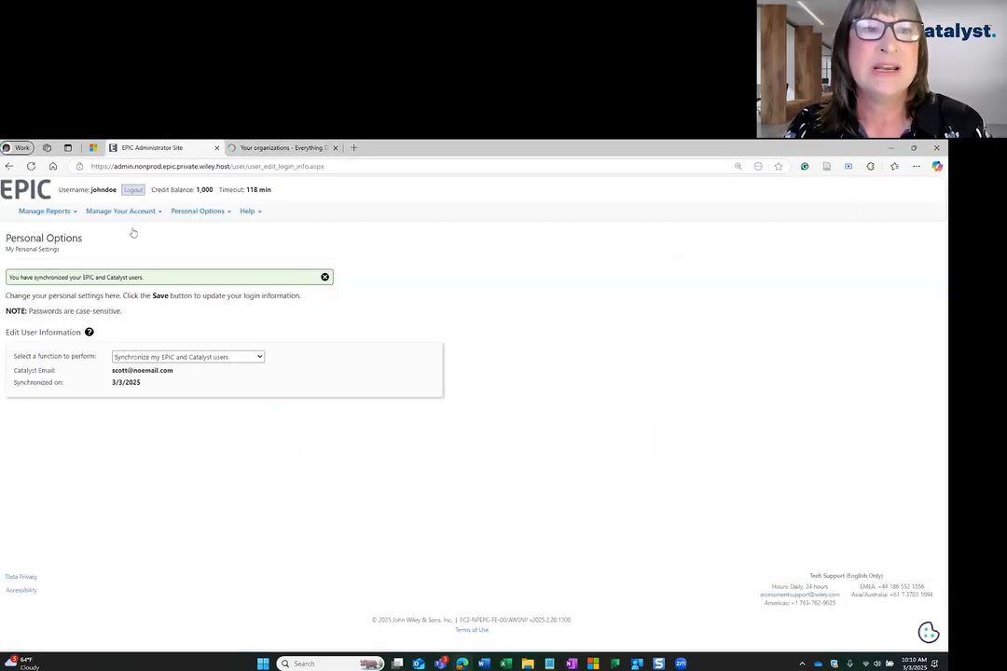
{"action": "mouse_move", "coordinate": [95, 213]}
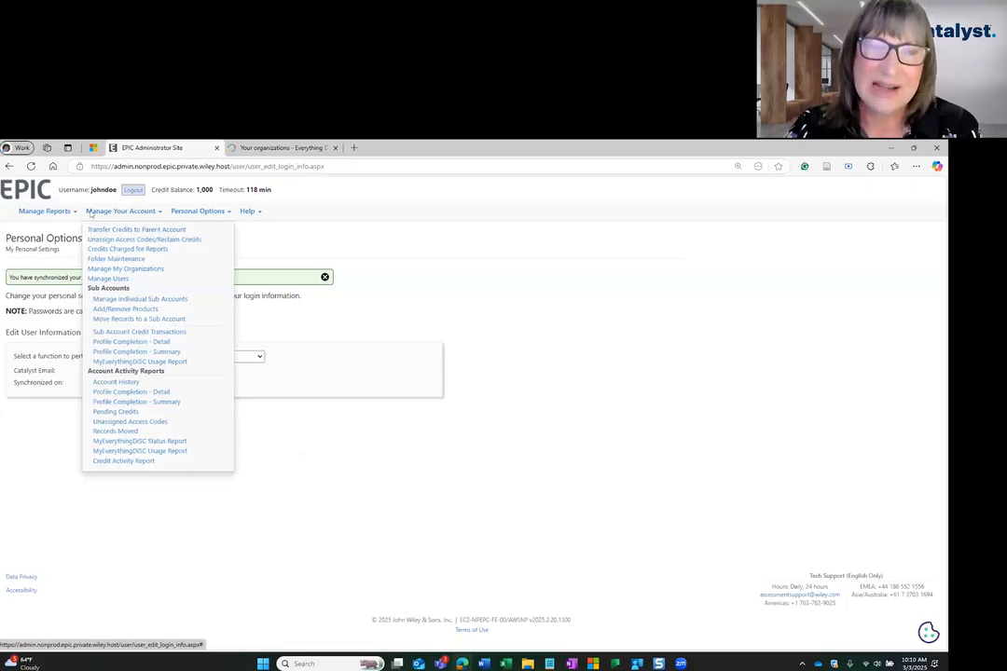
{"action": "left_click", "coordinate": [126, 269]}
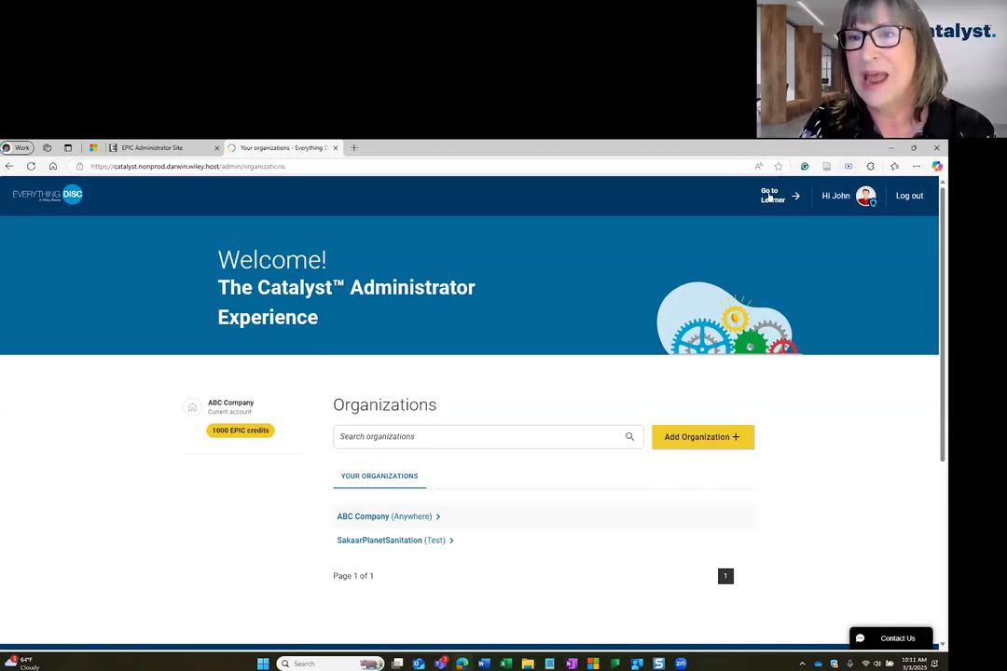
Add a new organization in Catalyst named Test with the location Anywhere, and dismiss the confirmation.
{"action": "left_click", "coordinate": [716, 438]}
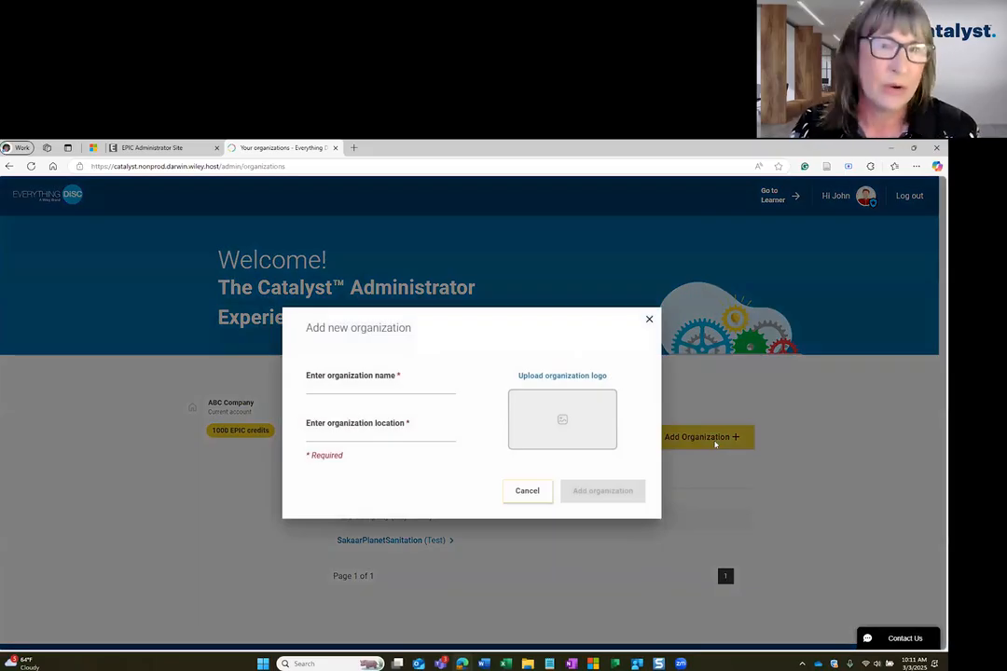
{"action": "type", "text": "Test"}
{"action": "key", "text": "Return"}
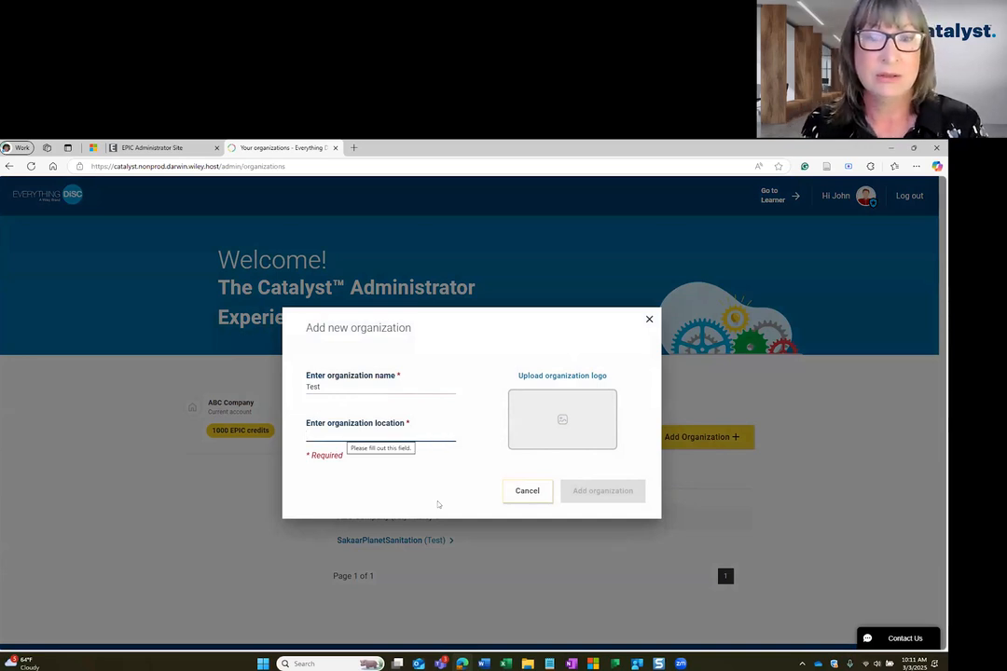
{"action": "type", "text": "Anywhere"}
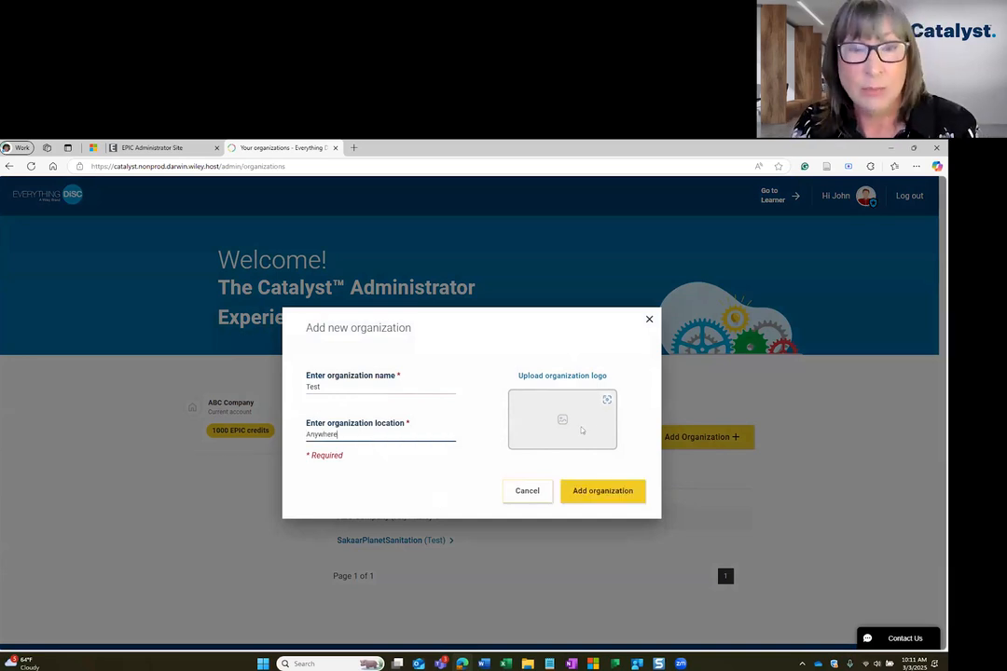
{"action": "left_click", "coordinate": [587, 491]}
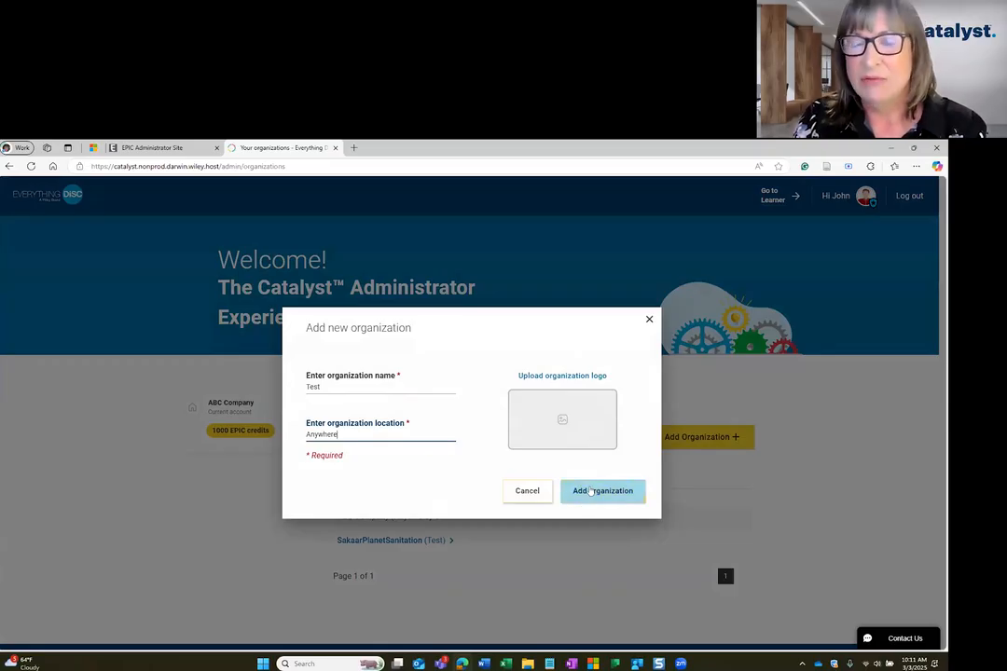
{"action": "left_click", "coordinate": [590, 491]}
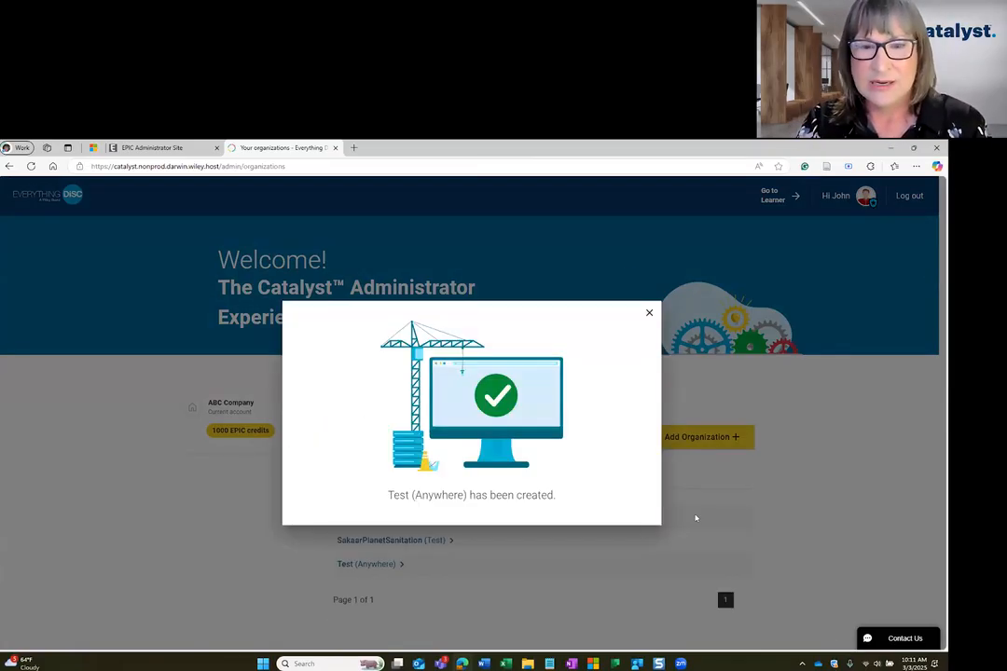
{"action": "left_click", "coordinate": [650, 313]}
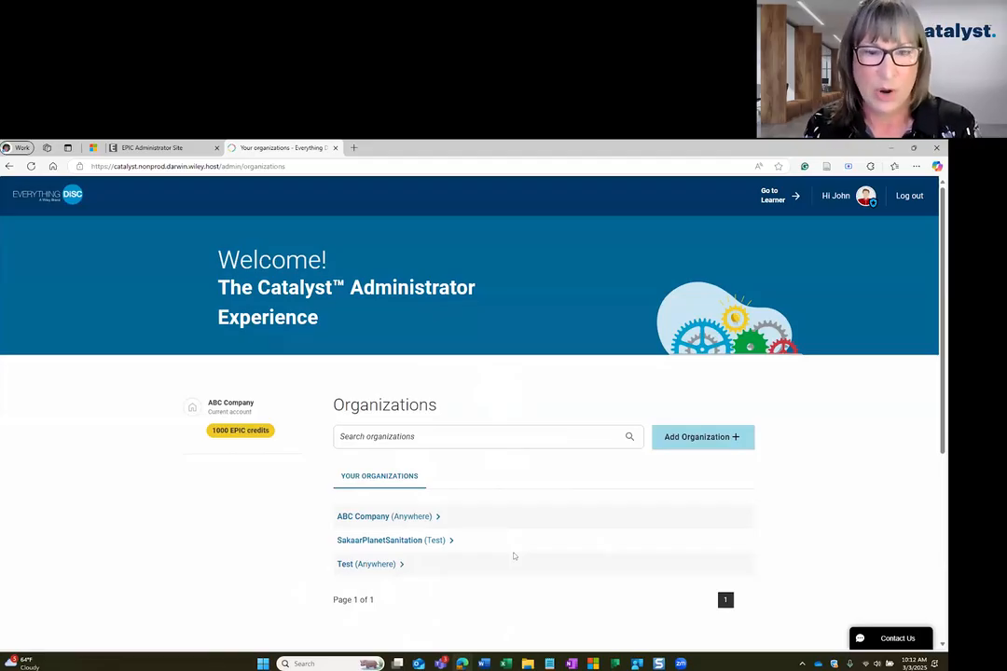
Open the ABC Company (Anywhere) organization and view its list of learners.
{"action": "left_click", "coordinate": [496, 518]}
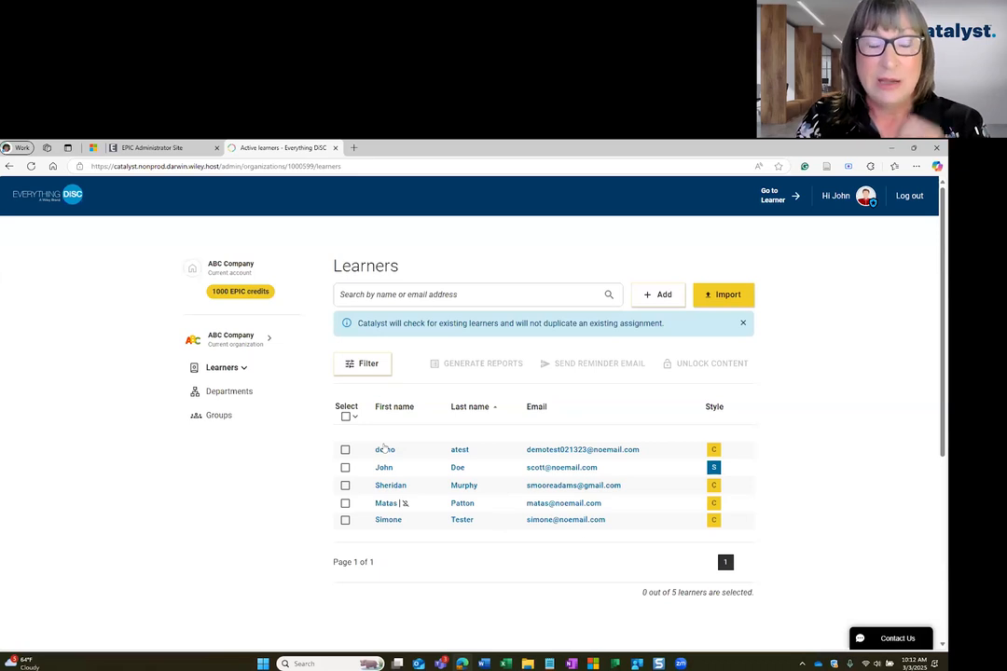
{"action": "left_click", "coordinate": [150, 147]}
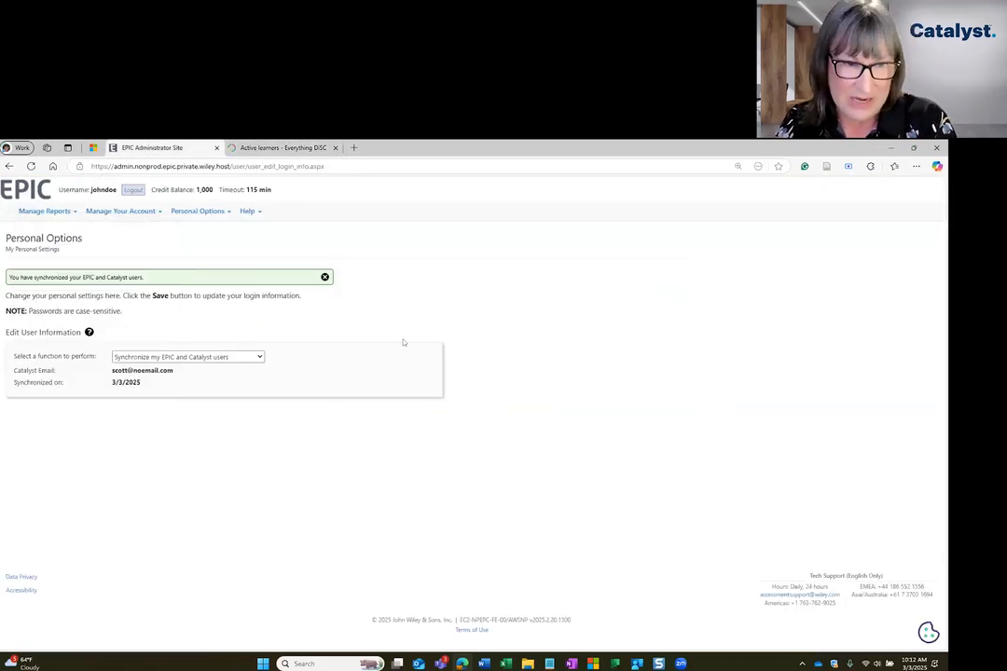
{"action": "left_click", "coordinate": [282, 147]}
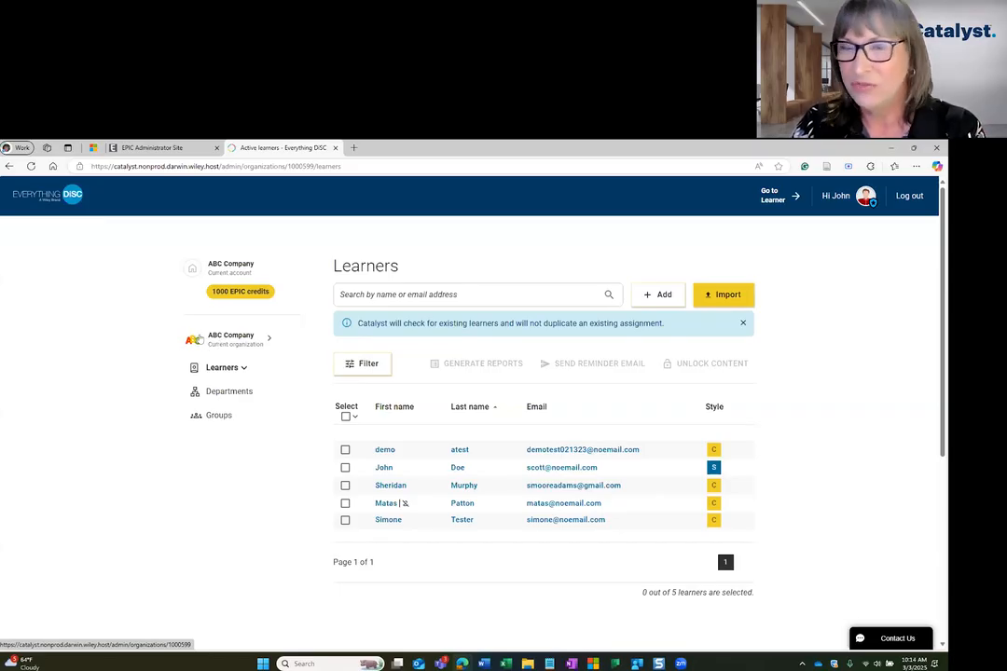
Open the details of the ABC Company organization in Catalyst and briefly compare with the EPIC administrator site.
{"action": "left_click", "coordinate": [209, 342]}
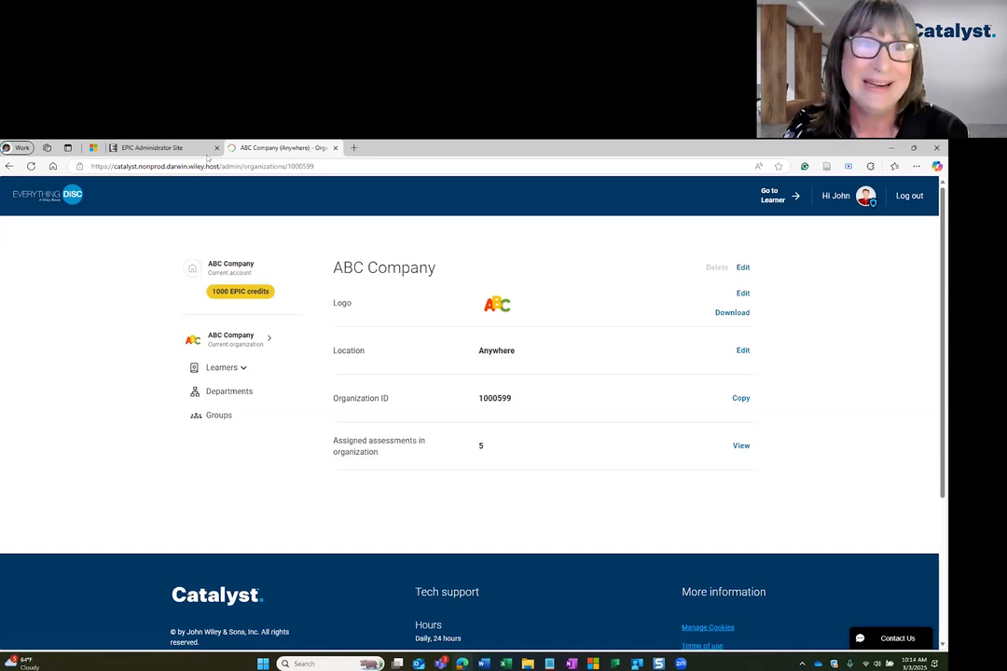
{"action": "left_click", "coordinate": [167, 147]}
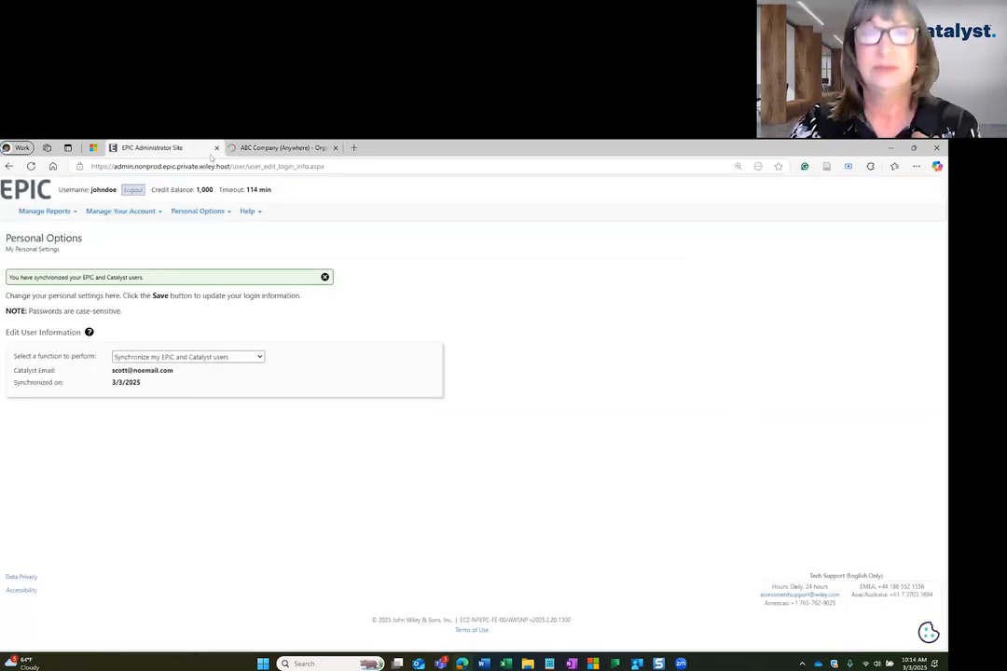
{"action": "left_click", "coordinate": [270, 147]}
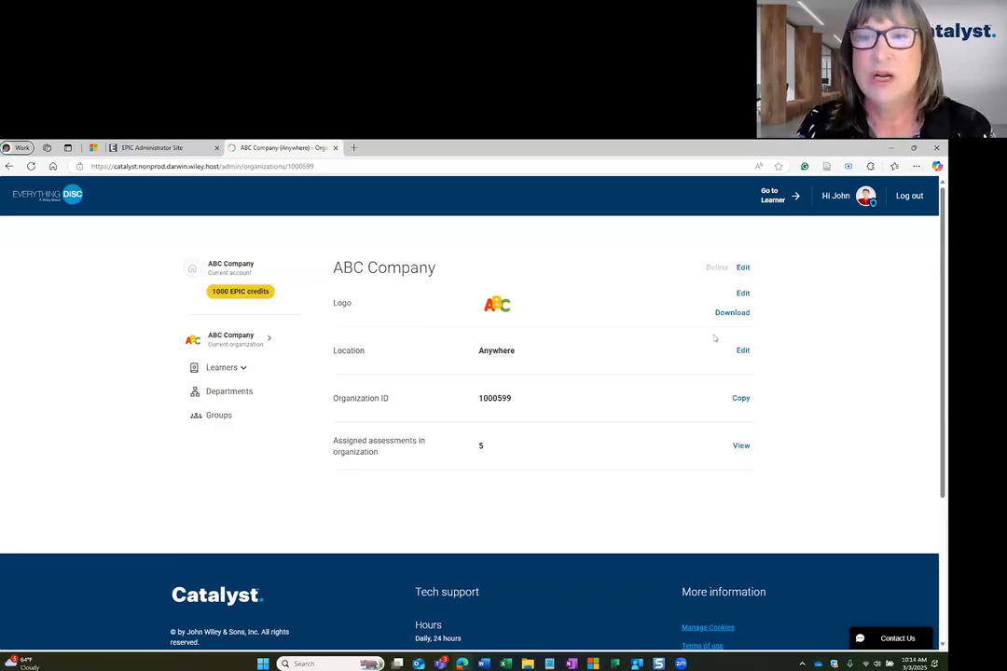
View the logo upload options for ABC Company without changing the logo, and open the location for editing.
{"action": "left_click", "coordinate": [743, 294]}
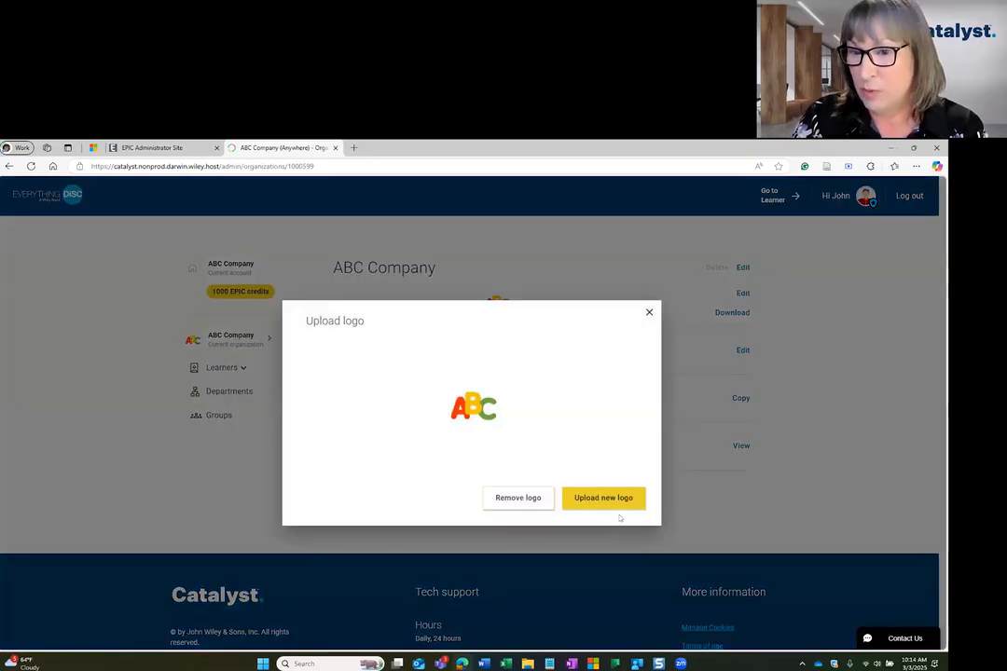
{"action": "left_click", "coordinate": [672, 353]}
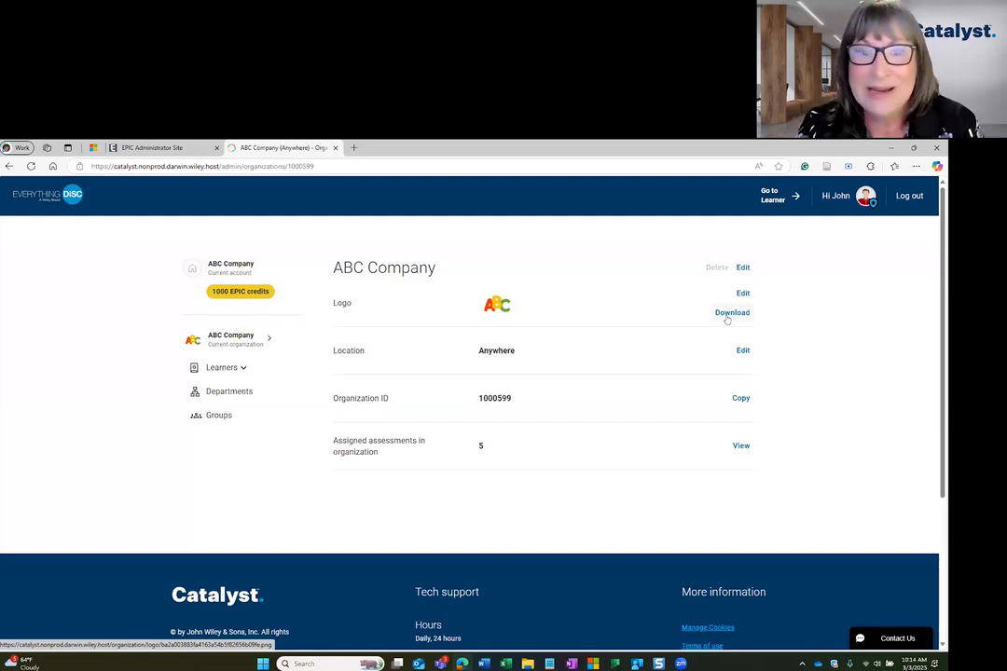
{"action": "left_click", "coordinate": [742, 351]}
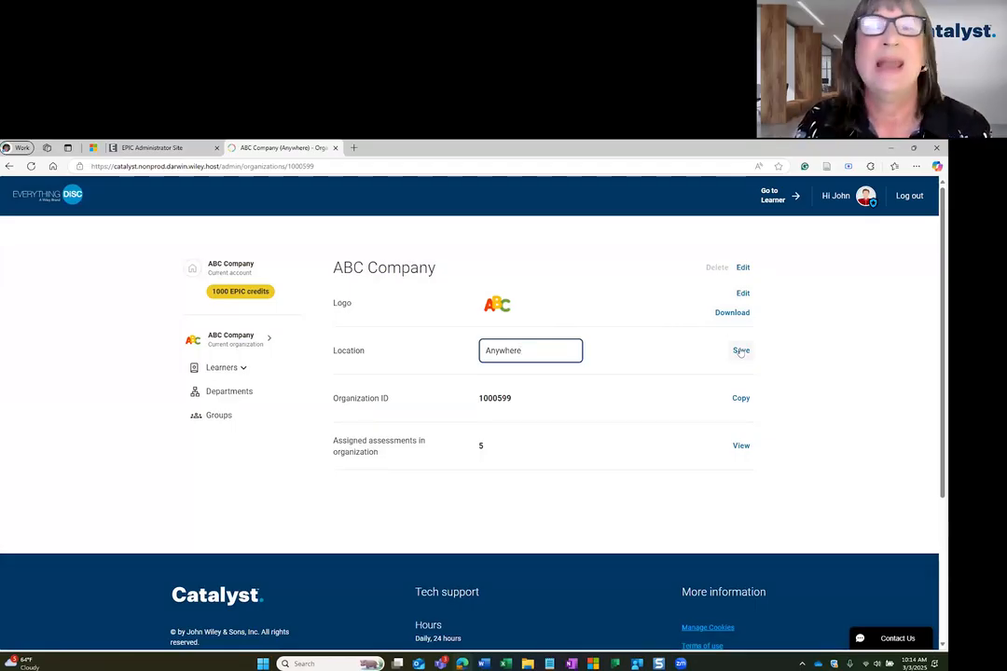
{"action": "left_click", "coordinate": [794, 360]}
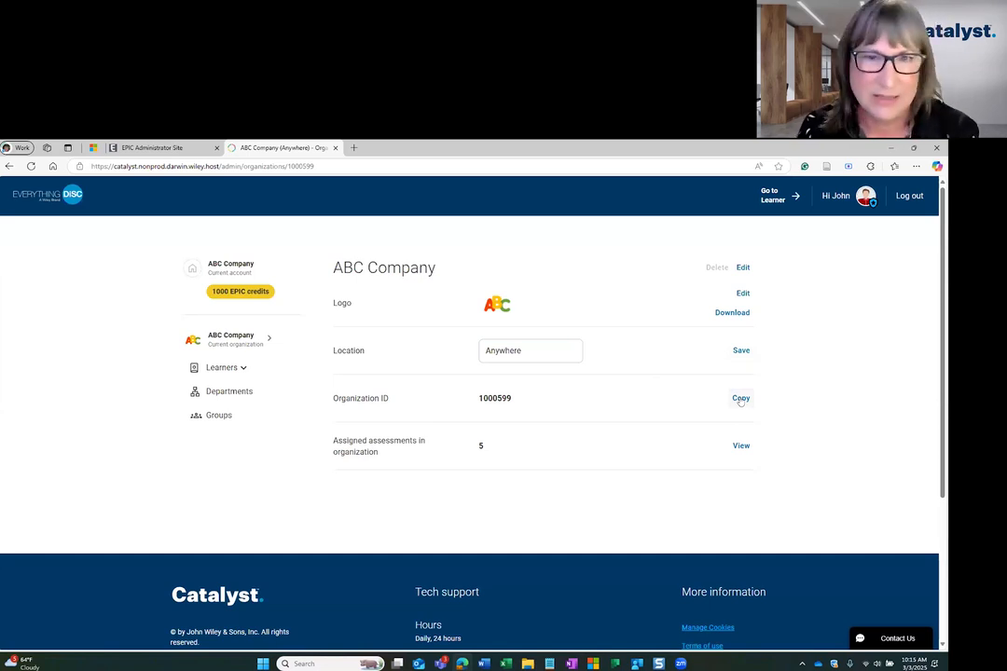
Copy the organization ID of ABC Company and view the learners with assigned assessments in the organization.
{"action": "left_click", "coordinate": [740, 399]}
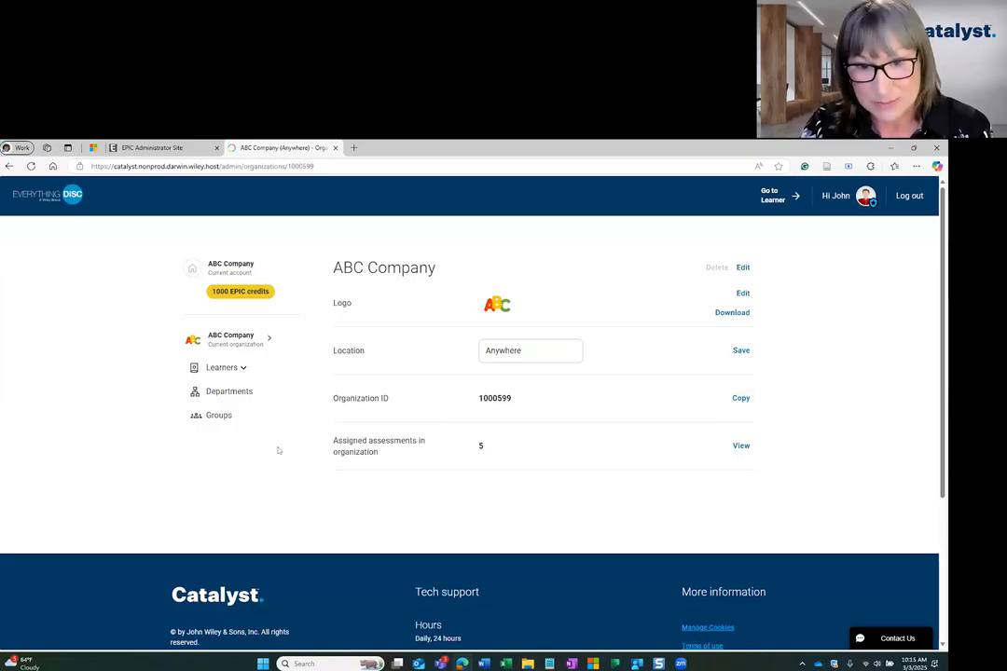
{"action": "left_click", "coordinate": [741, 446]}
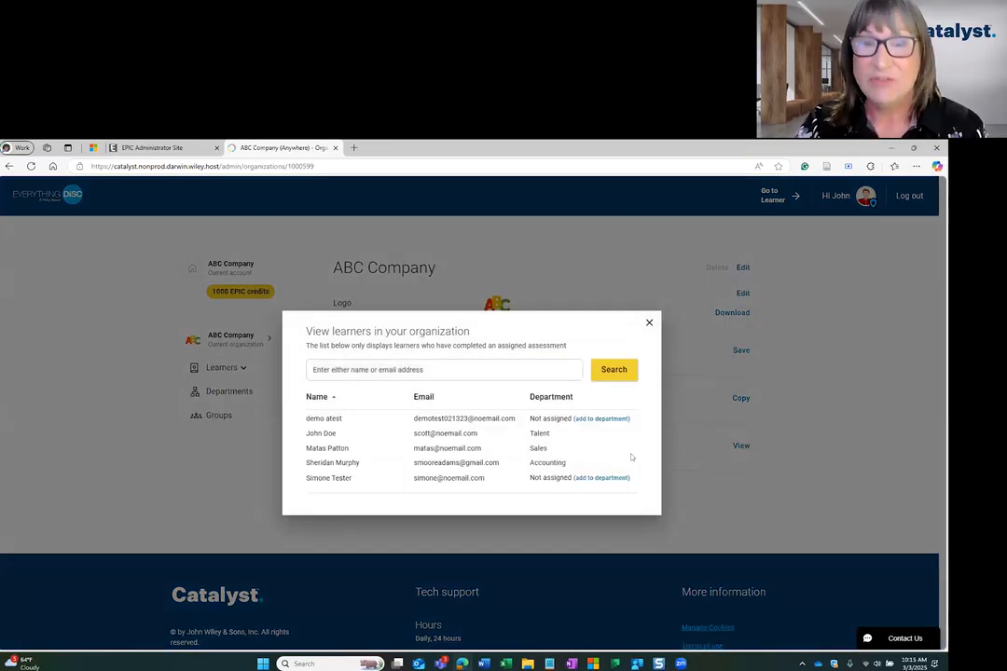
{"action": "left_click", "coordinate": [649, 323]}
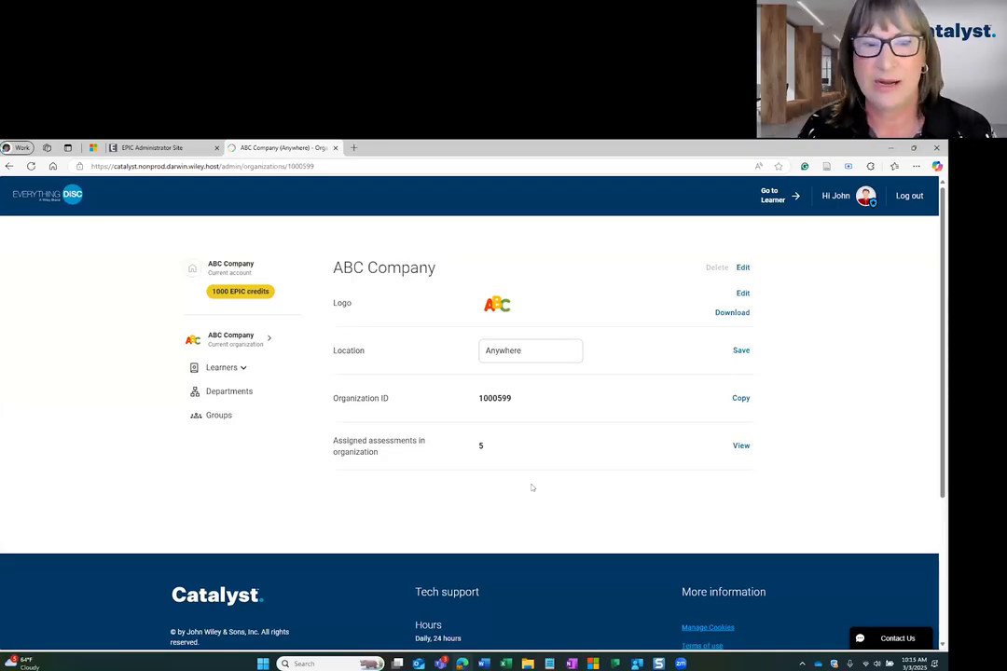
Add a department named Technology to ABC Company, and briefly check the EPIC administrator site for comparison.
{"action": "left_click", "coordinate": [221, 394]}
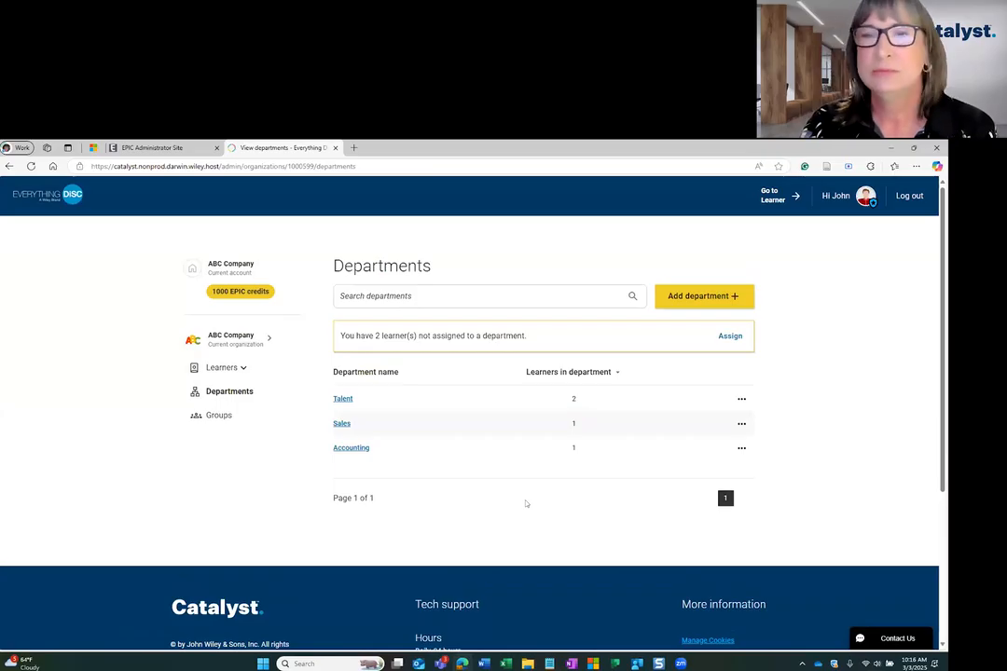
{"action": "left_click", "coordinate": [702, 297]}
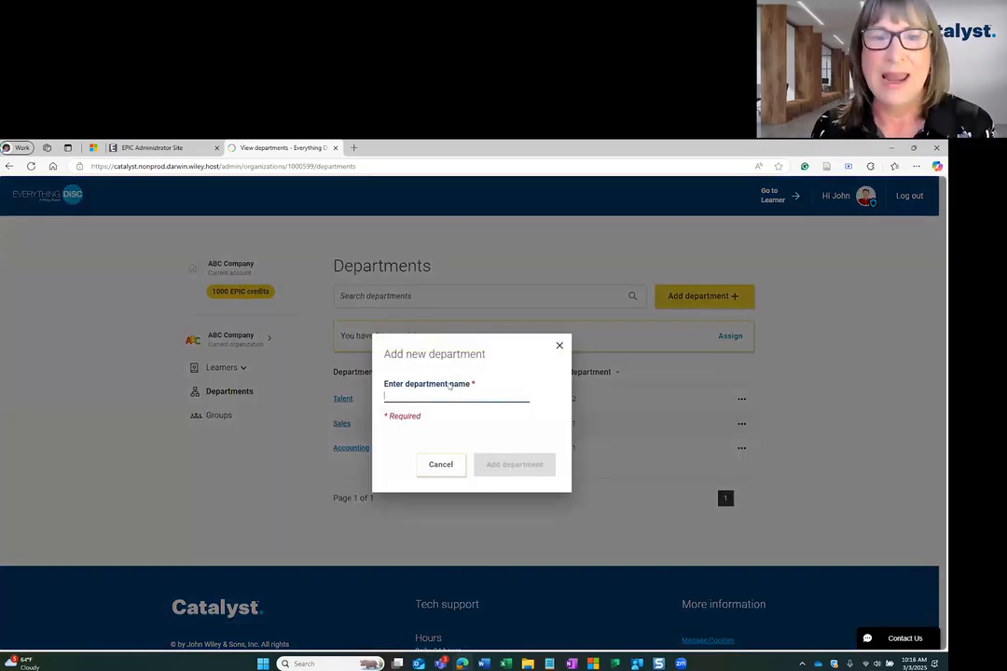
{"action": "type", "text": "Technology"}
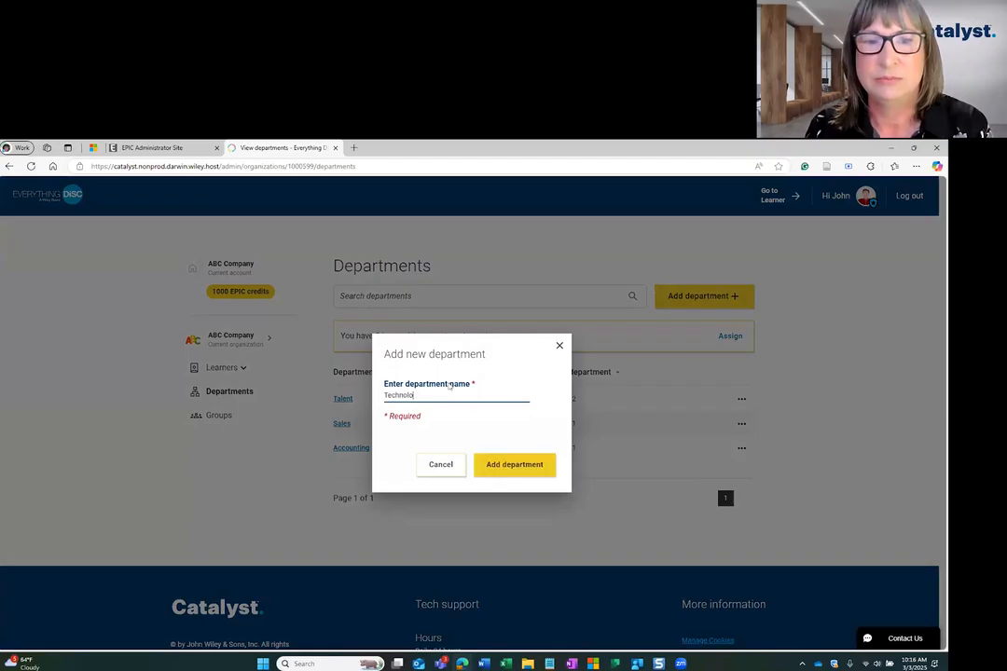
{"action": "left_click", "coordinate": [507, 470]}
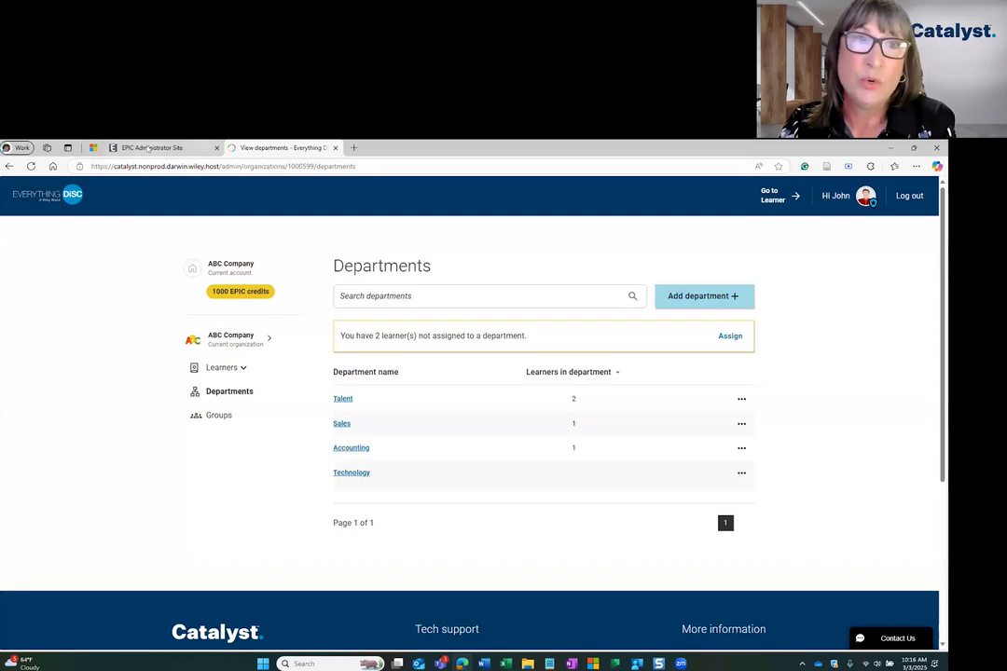
{"action": "left_click", "coordinate": [157, 147]}
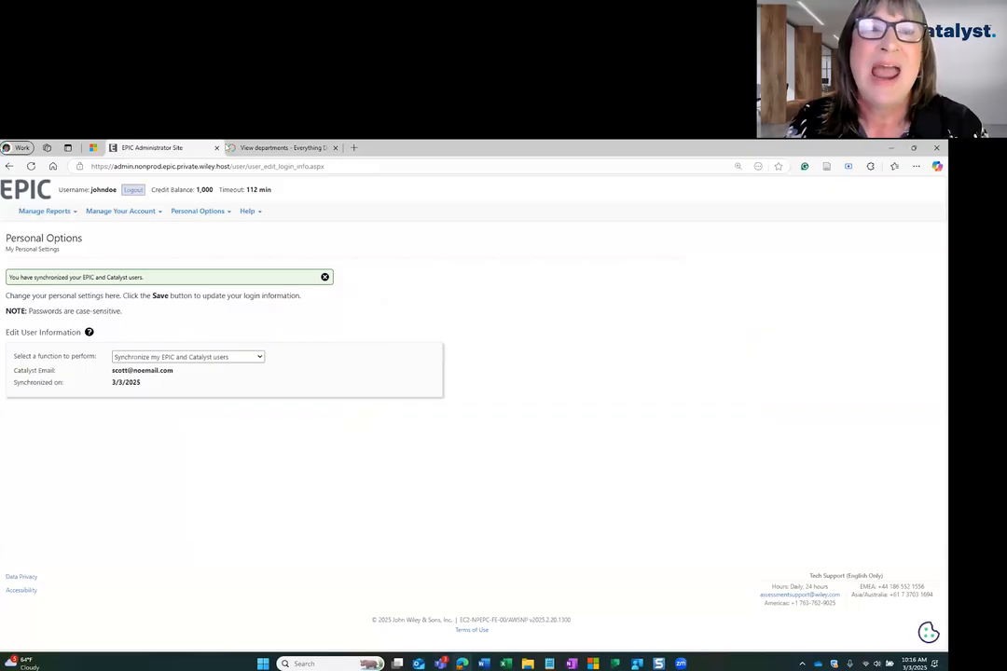
{"action": "left_click", "coordinate": [231, 147]}
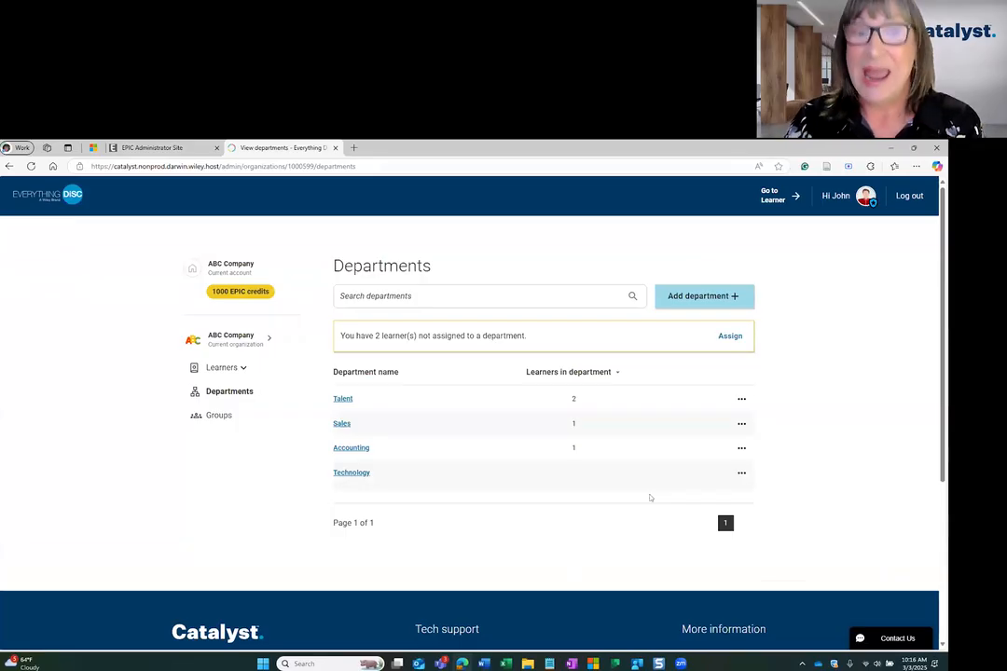
Rename the Talent department to Talent and Development, and view the actions available for the Technology department.
{"action": "left_click", "coordinate": [742, 399]}
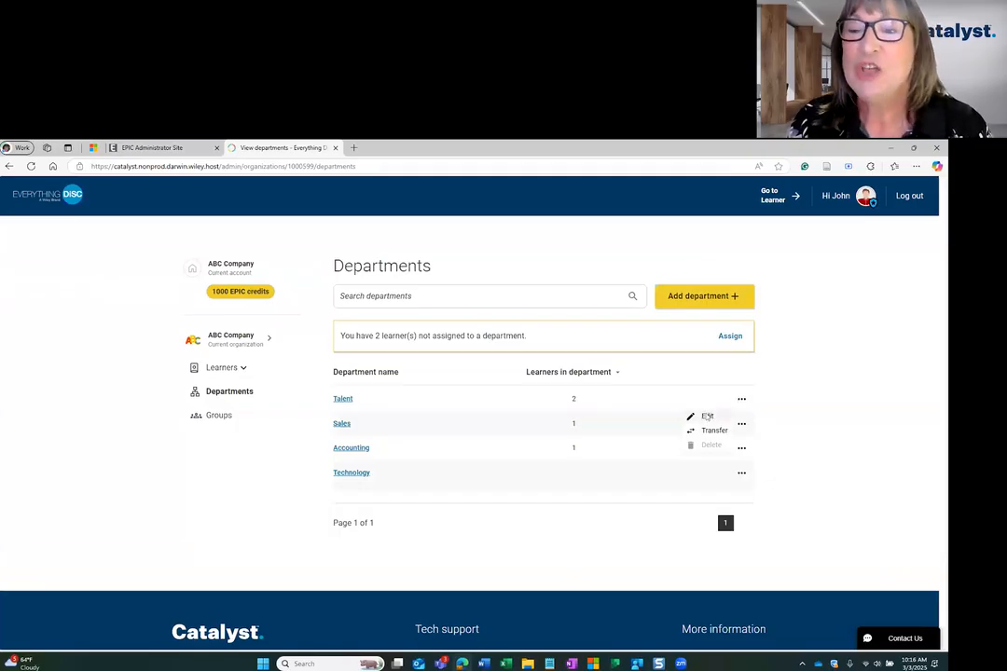
{"action": "left_click", "coordinate": [705, 416]}
{"action": "left_click", "coordinate": [468, 396]}
{"action": "type", "text": "and D"}
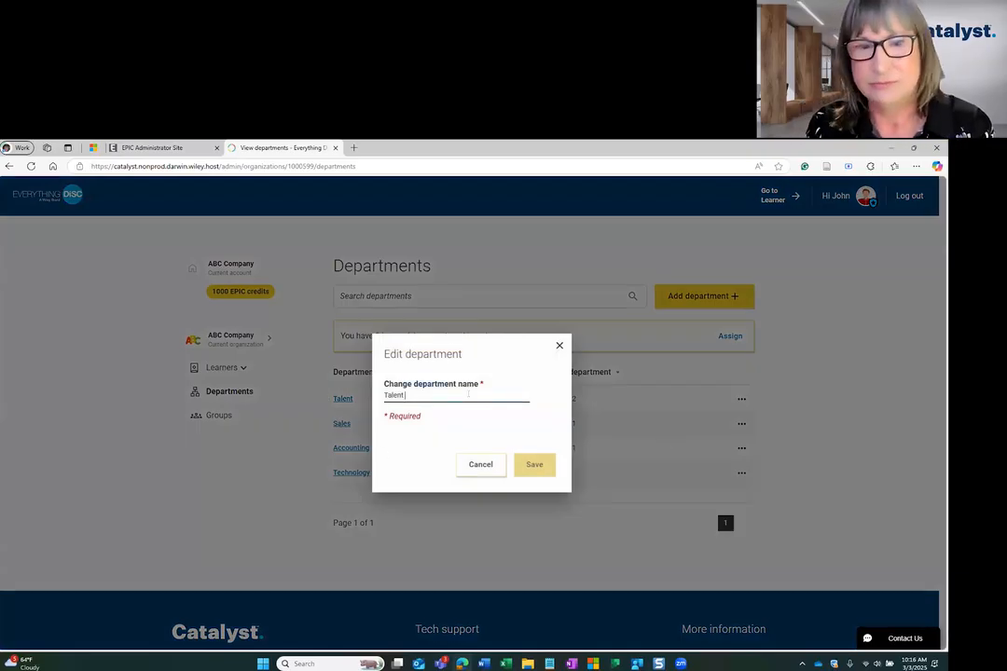
{"action": "type", "text": "evelopment"}
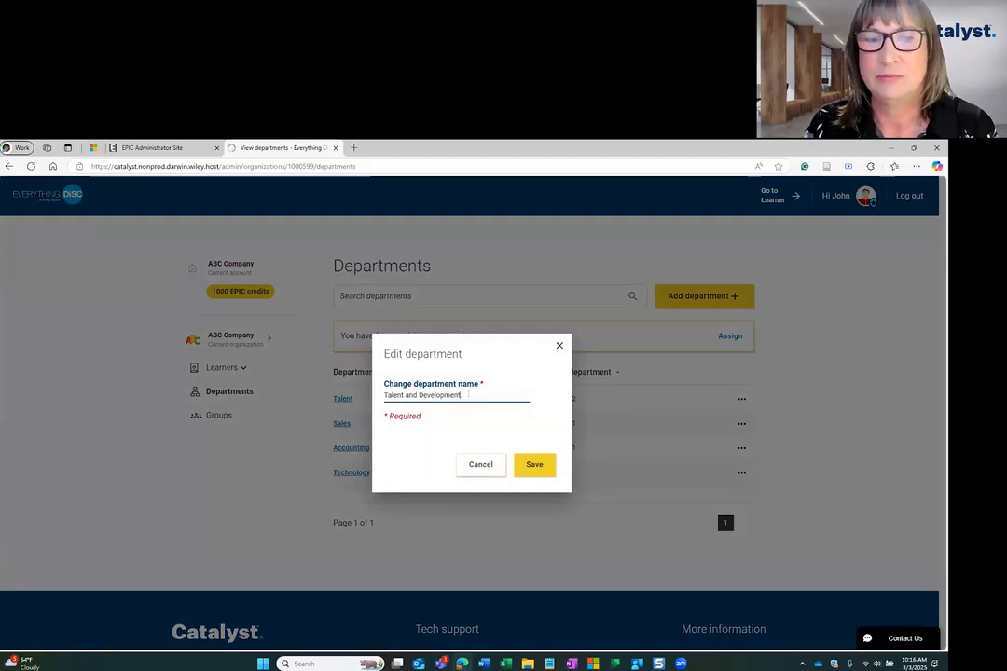
{"action": "left_click", "coordinate": [529, 463]}
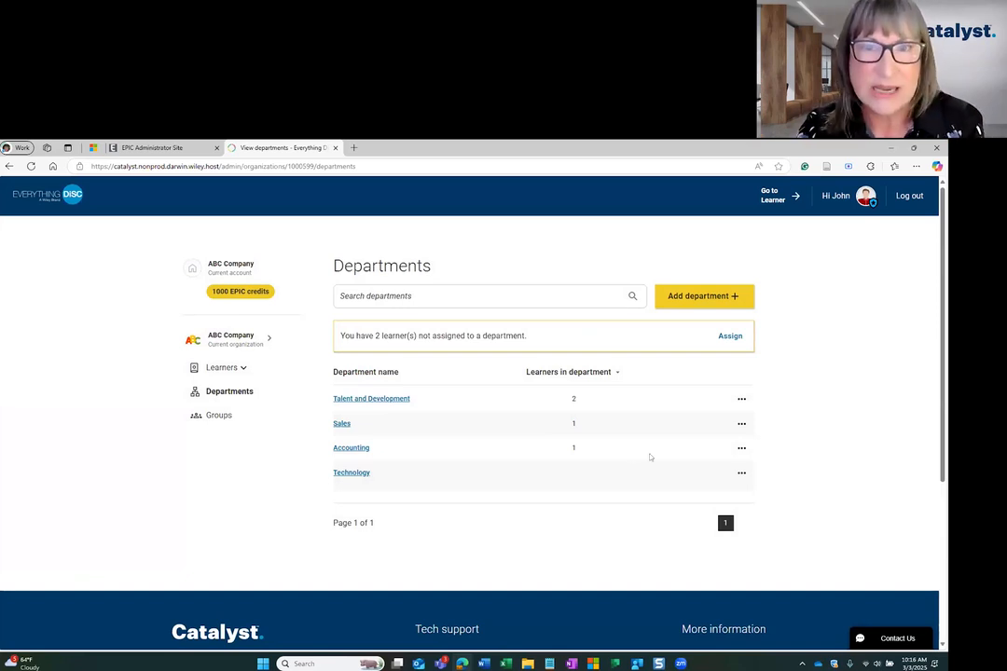
{"action": "left_click", "coordinate": [741, 473]}
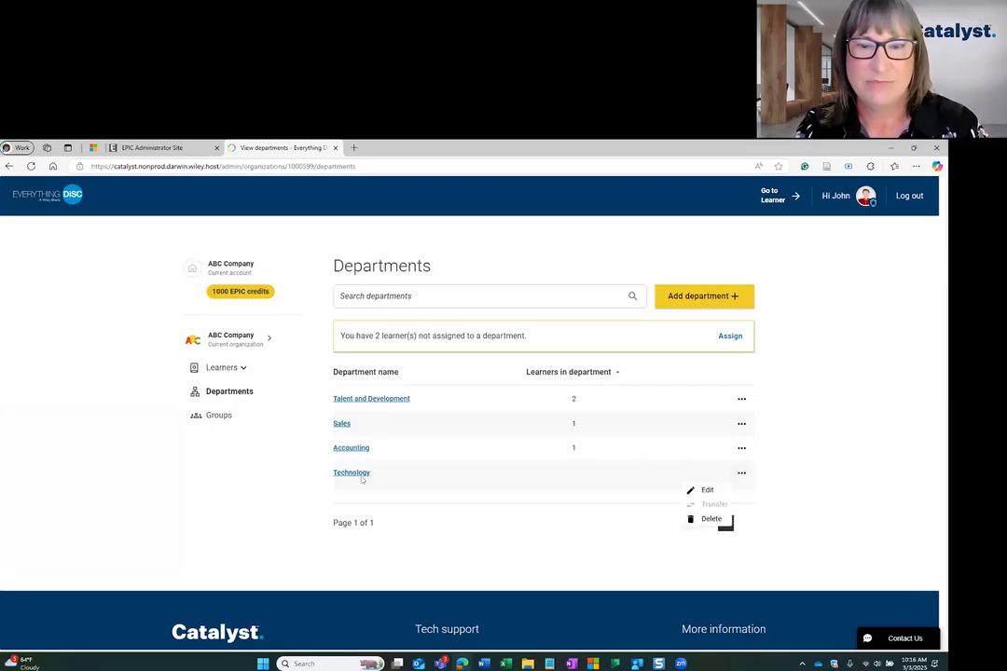
{"action": "left_click", "coordinate": [802, 491]}
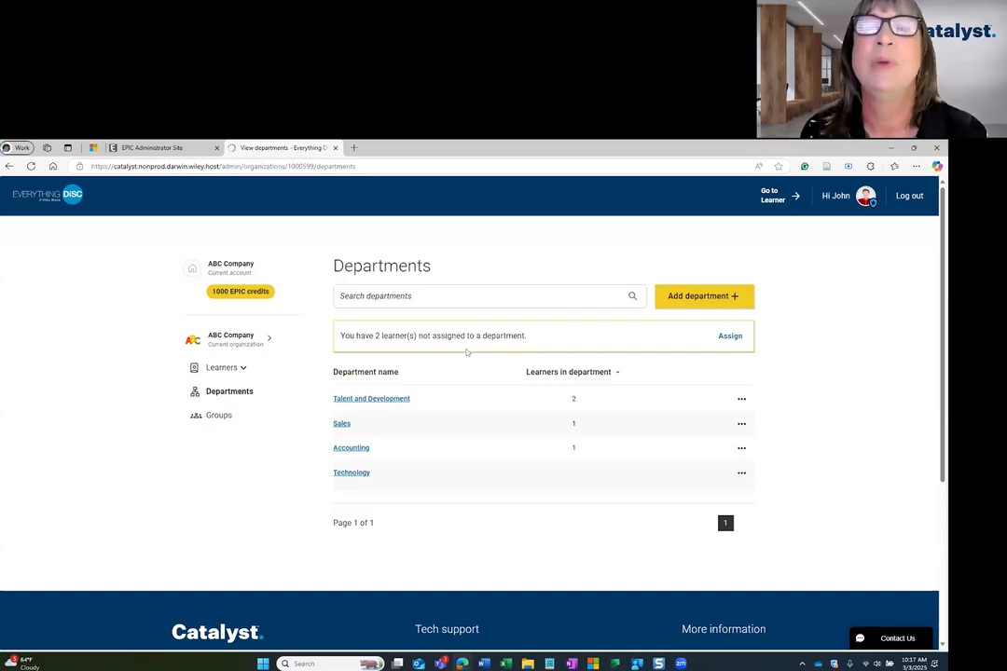
Assign both learners without a department to the Technology department.
{"action": "left_click", "coordinate": [730, 335]}
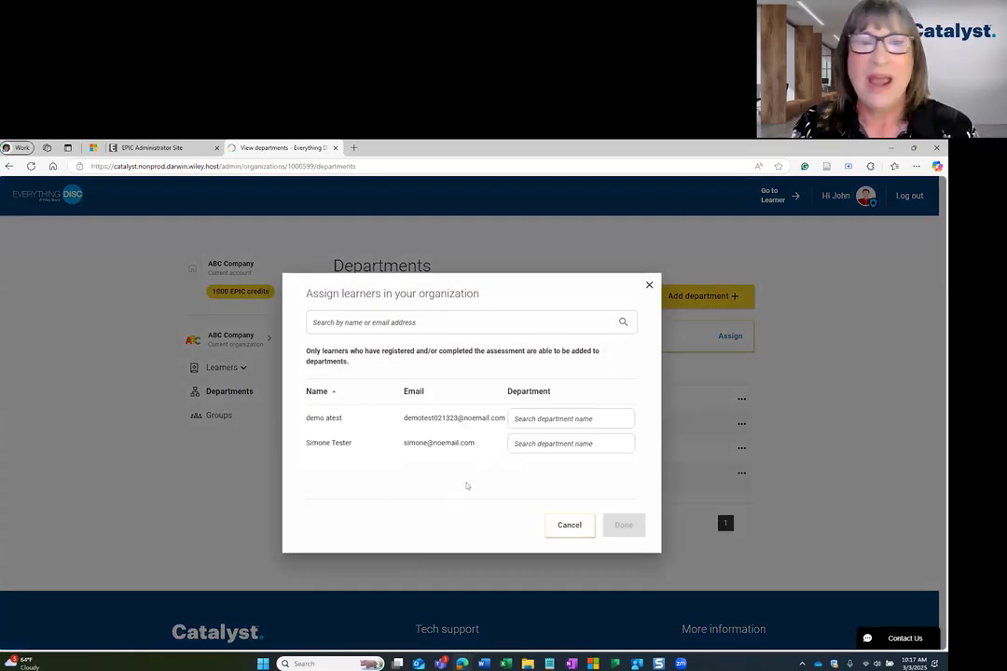
{"action": "left_click", "coordinate": [538, 419]}
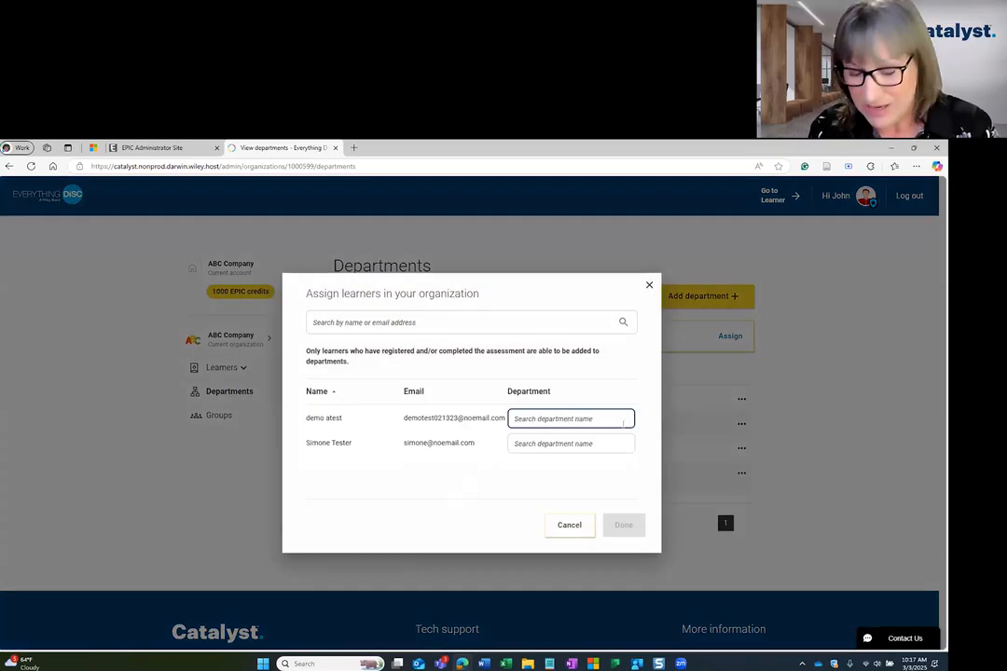
{"action": "type", "text": "Tech"}
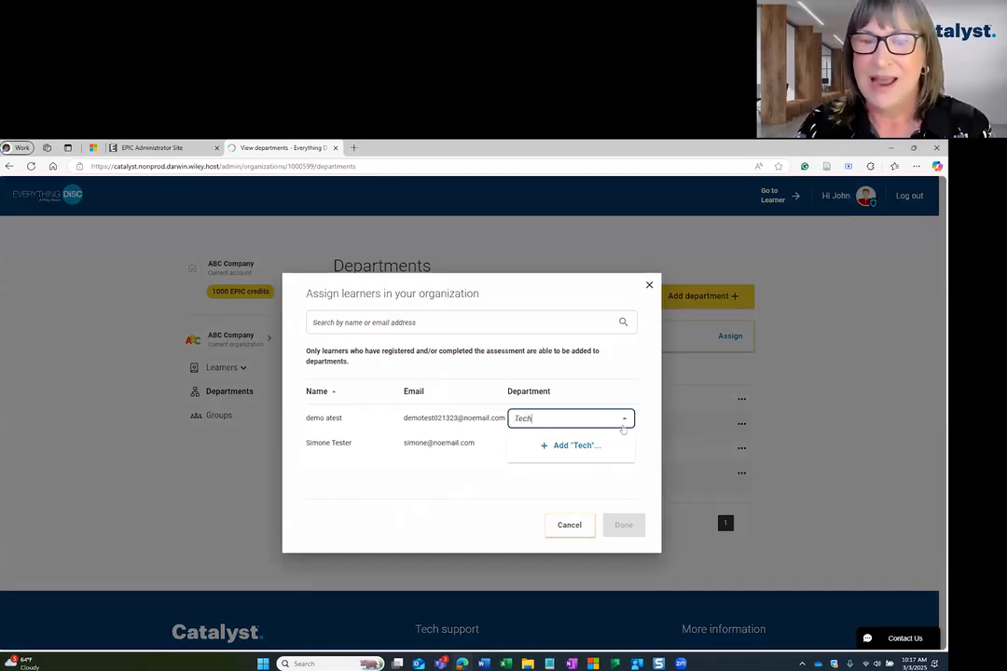
{"action": "type", "text": "nology"}
{"action": "left_click", "coordinate": [545, 445]}
{"action": "left_click", "coordinate": [543, 440]}
{"action": "type", "text": "Technology"}
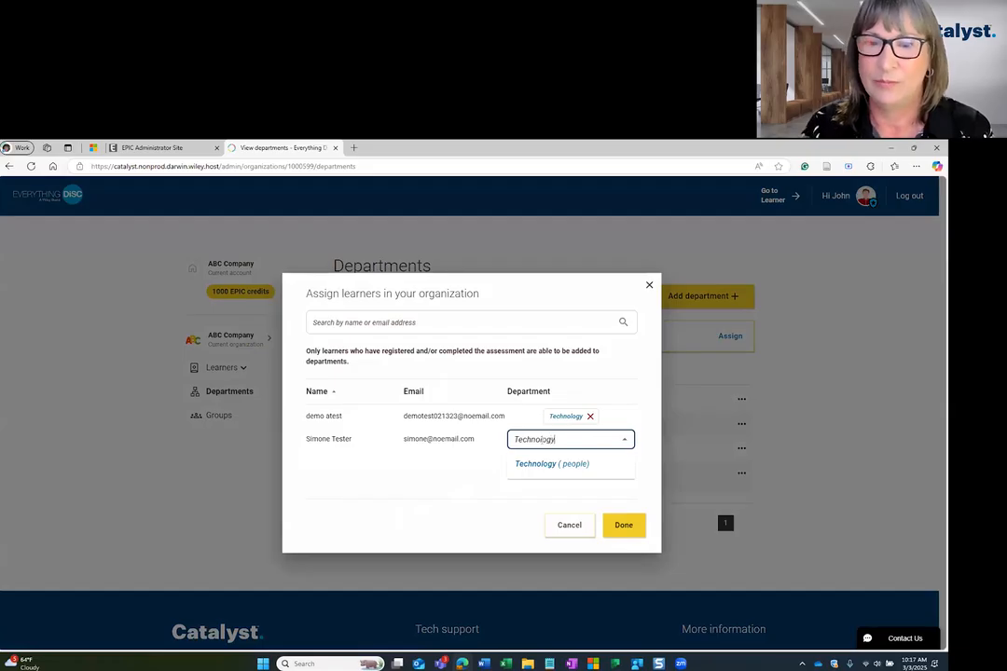
{"action": "left_click", "coordinate": [551, 464]}
{"action": "left_click", "coordinate": [623, 525]}
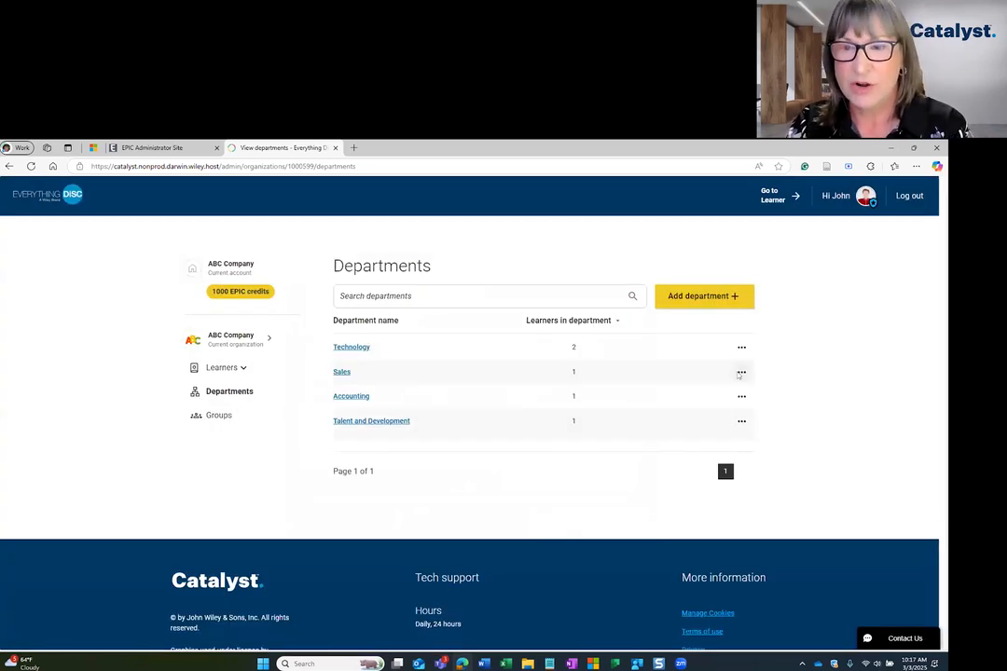
Transfer all learners of the Sales department to Technology and dismiss the confirmation.
{"action": "left_click", "coordinate": [742, 373]}
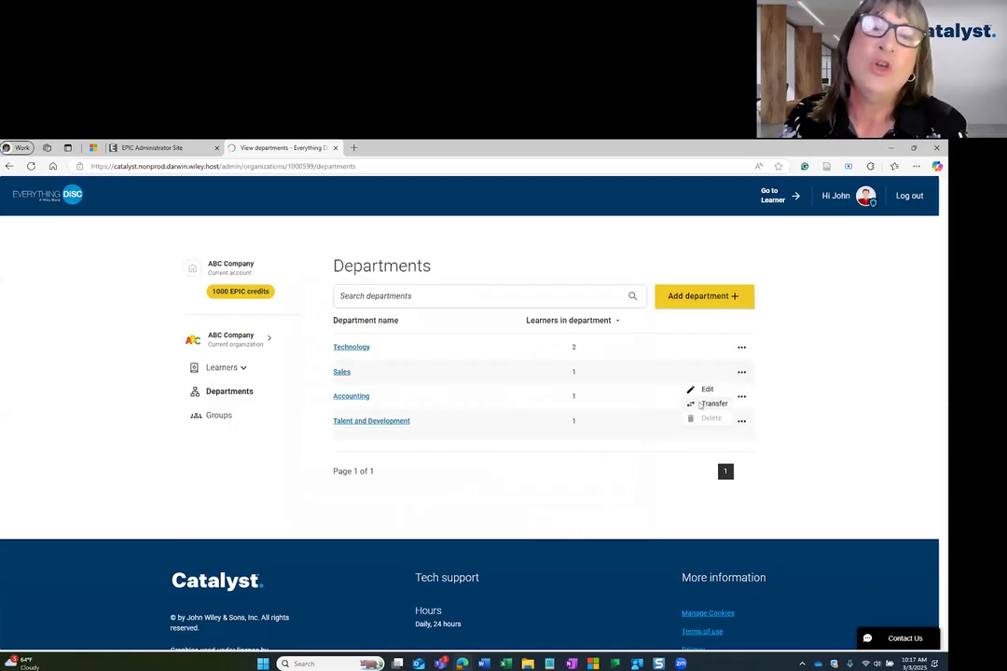
{"action": "left_click", "coordinate": [709, 403]}
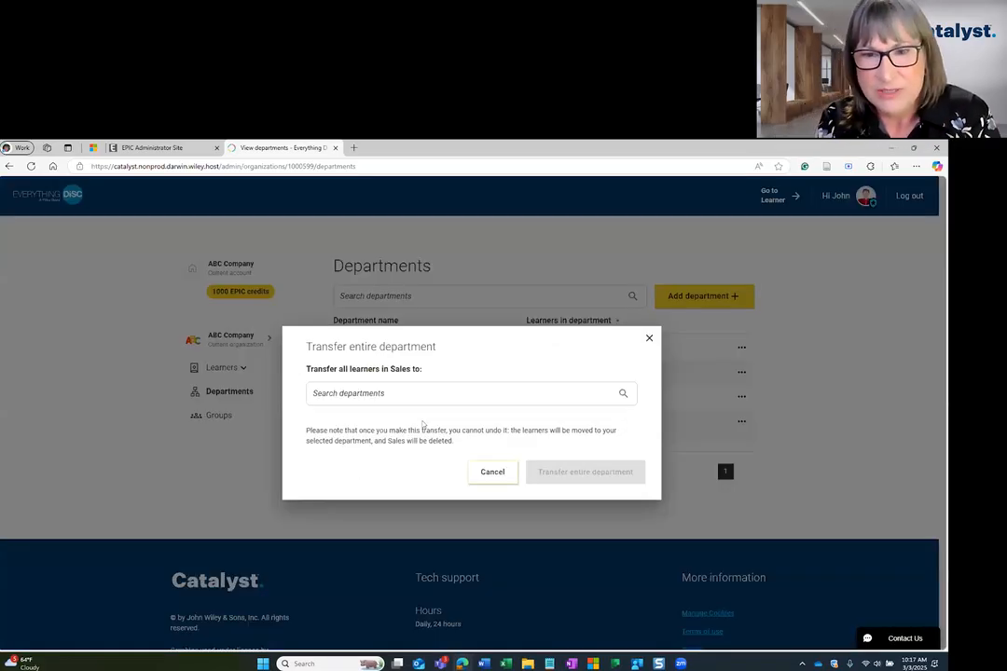
{"action": "left_click", "coordinate": [421, 394]}
{"action": "type", "text": "Technology"}
{"action": "left_click", "coordinate": [344, 422]}
{"action": "left_click", "coordinate": [604, 474]}
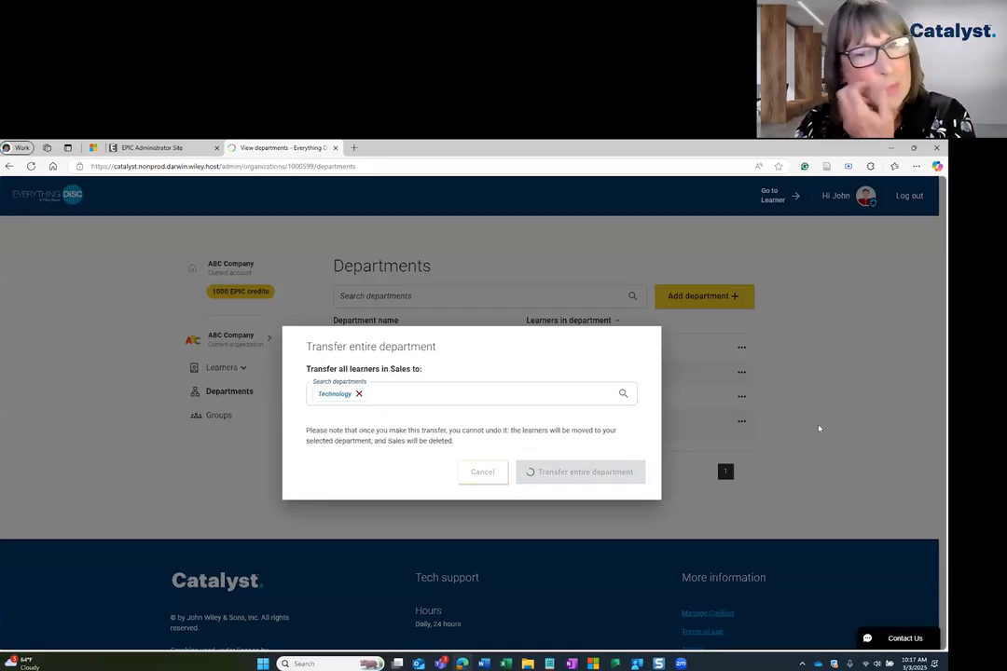
{"action": "left_click", "coordinate": [714, 490]}
Open the Talent and Development department and preview transferring and removing its learner, cancelling both.
{"action": "left_click", "coordinate": [355, 398]}
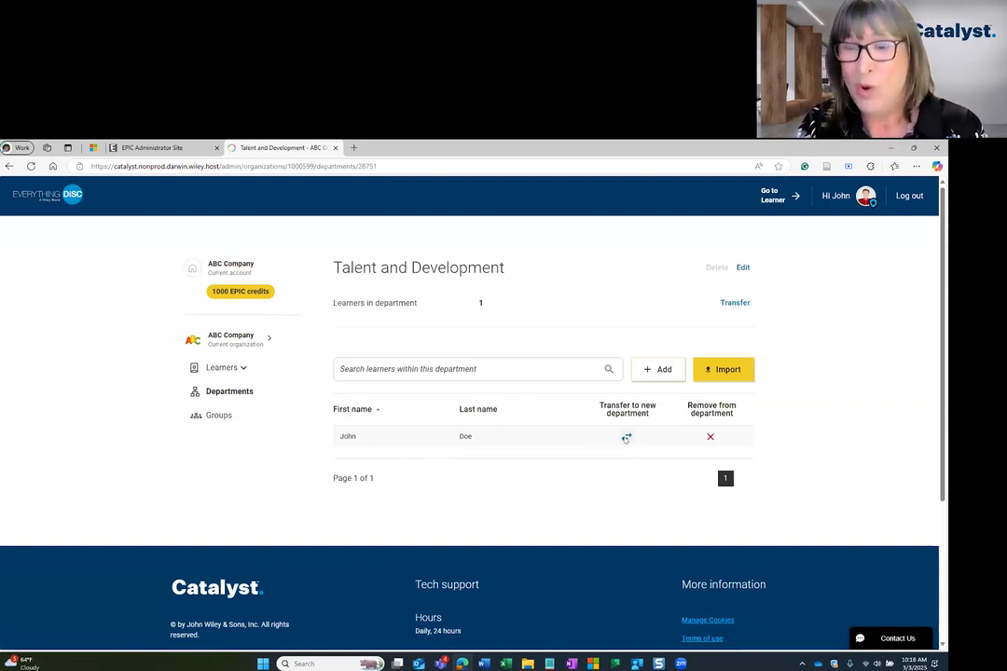
{"action": "left_click", "coordinate": [626, 437]}
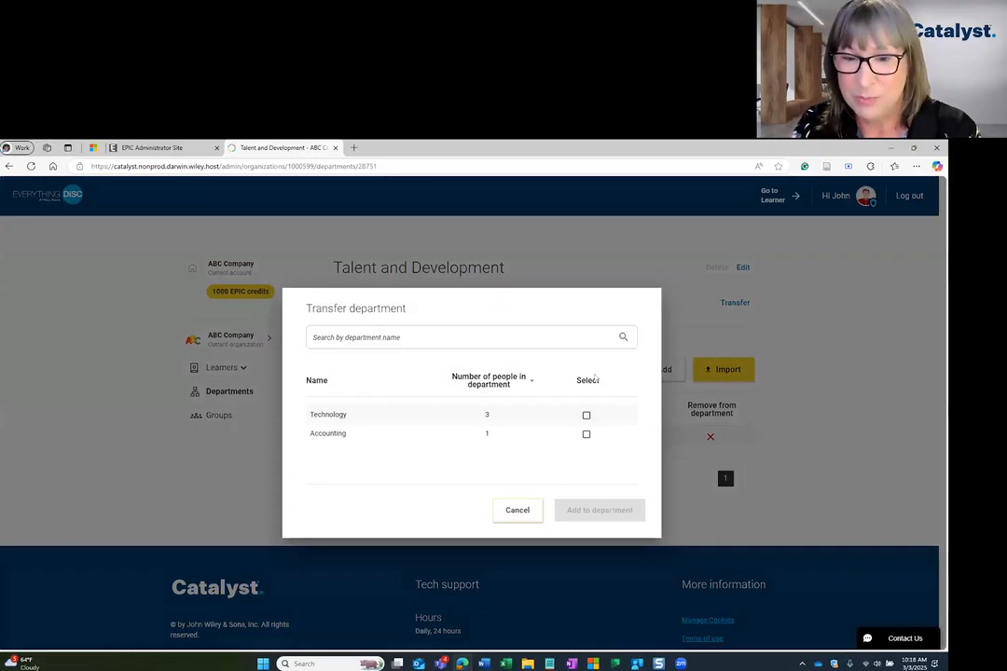
{"action": "left_click", "coordinate": [510, 518]}
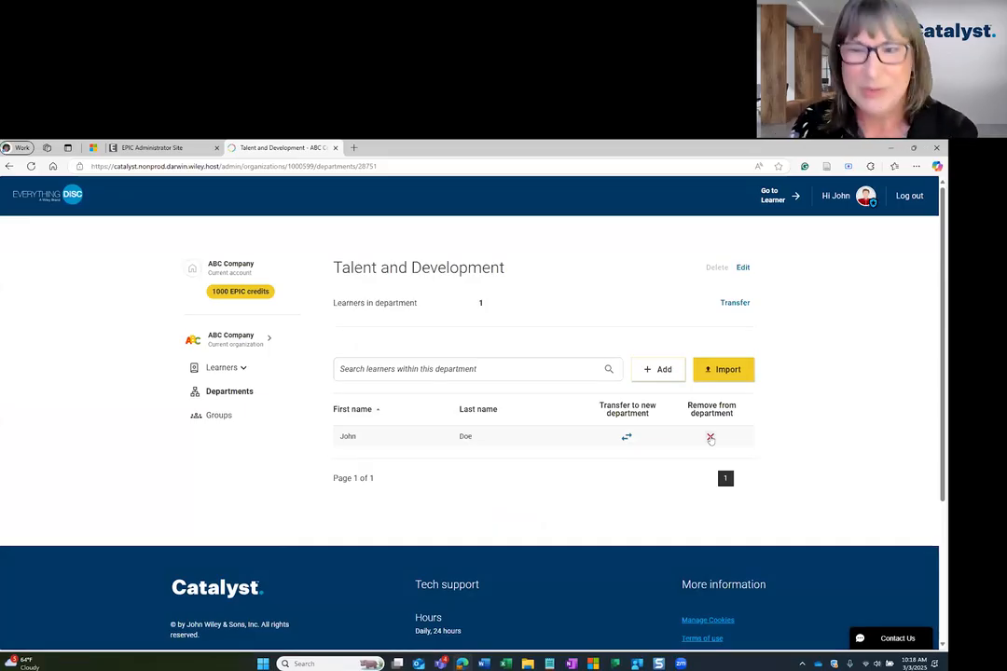
{"action": "left_click", "coordinate": [711, 437]}
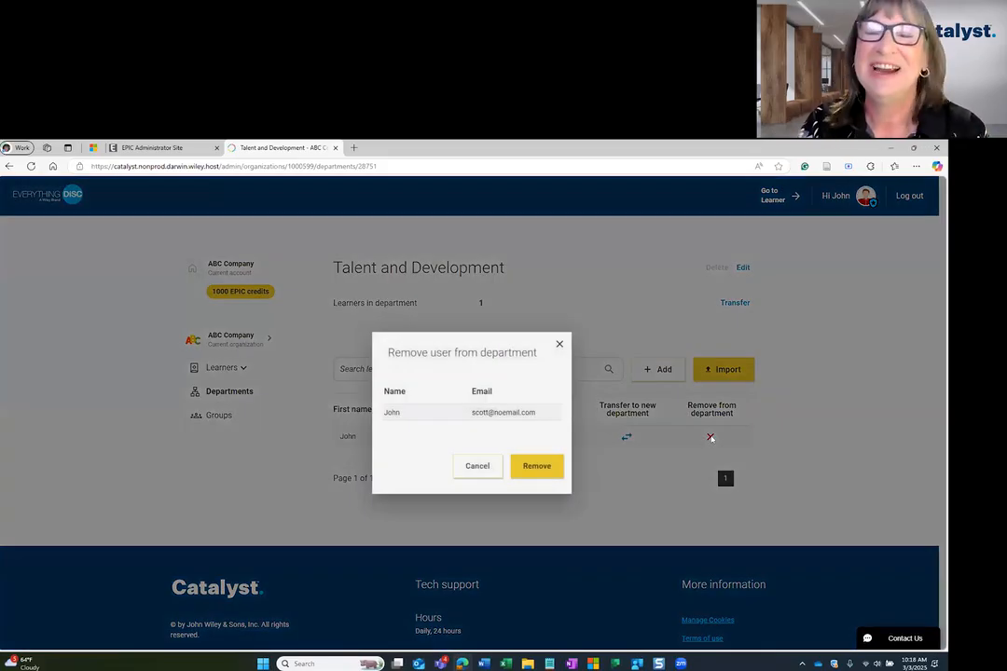
{"action": "left_click", "coordinate": [477, 465]}
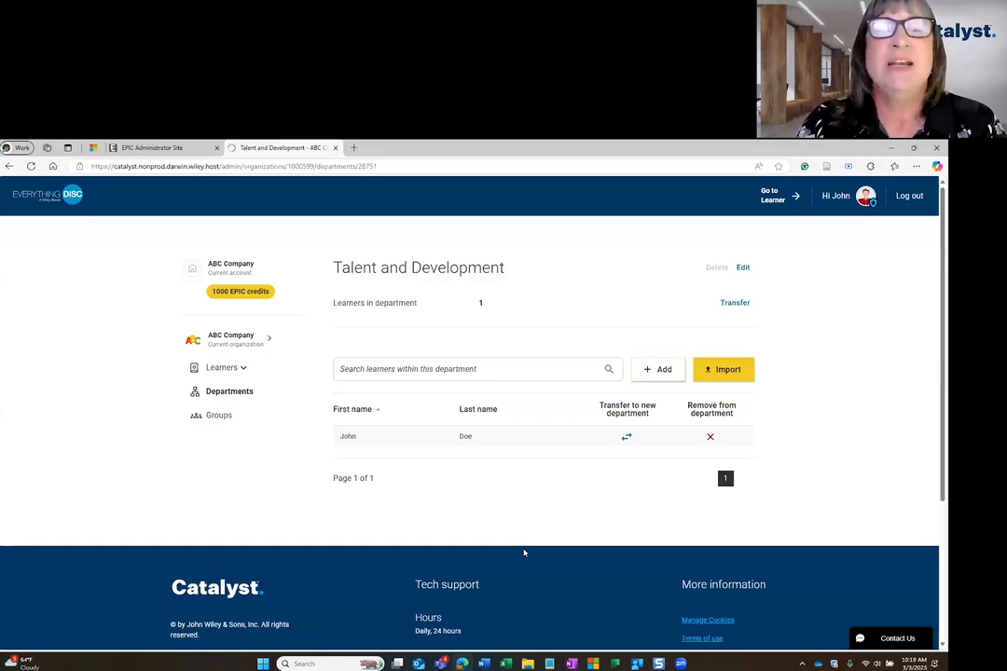
Open ABC Company's list of active learners, and glance at the EPIC Administrator Site before returning to it.
{"action": "left_click", "coordinate": [216, 368]}
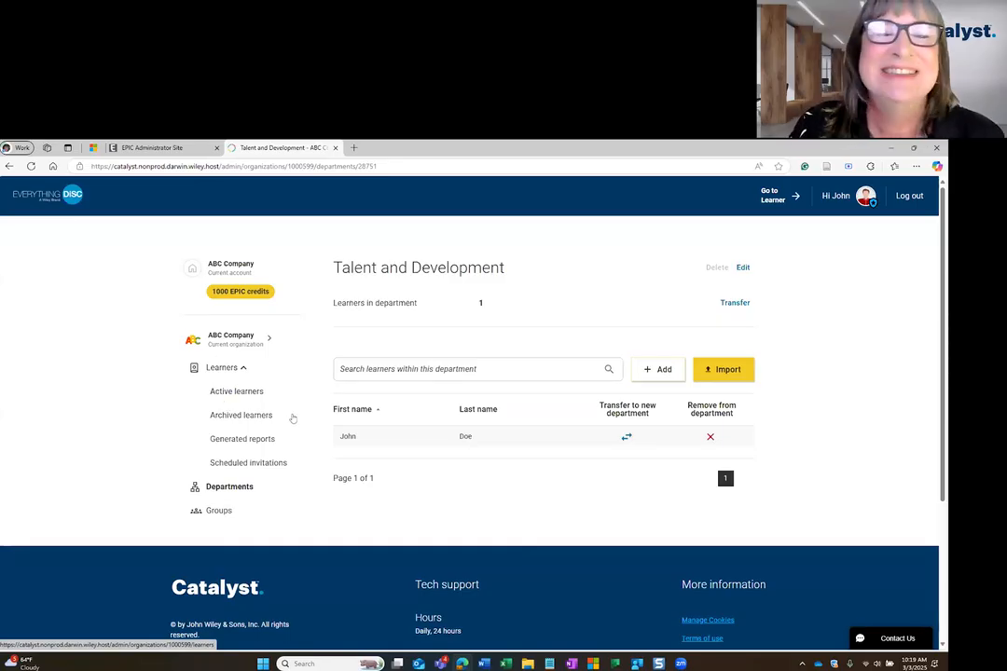
{"action": "left_click", "coordinate": [228, 370]}
{"action": "left_click", "coordinate": [221, 372]}
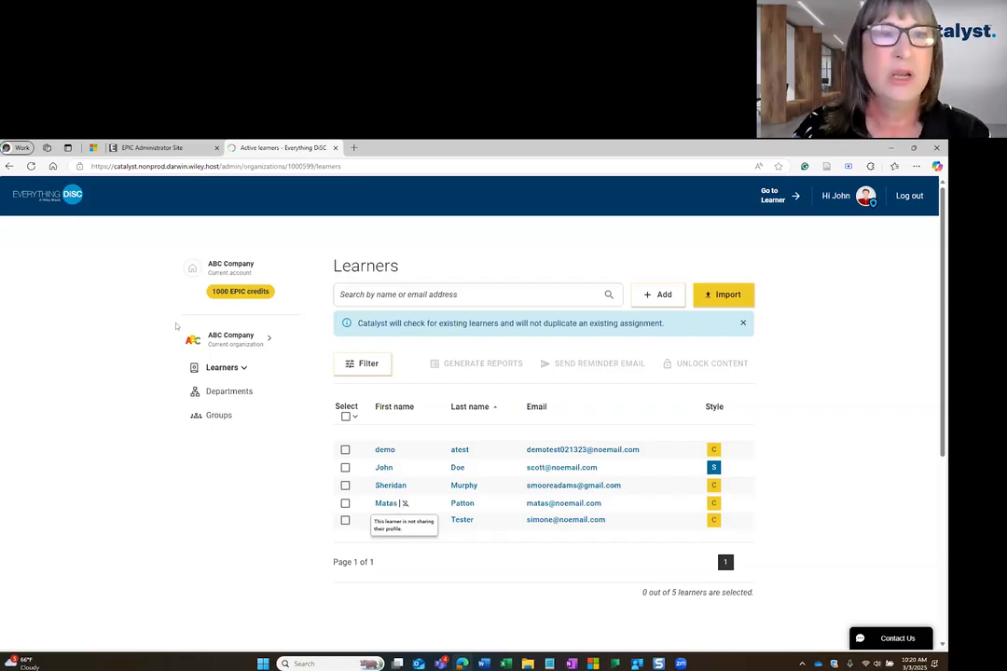
{"action": "left_click", "coordinate": [149, 148]}
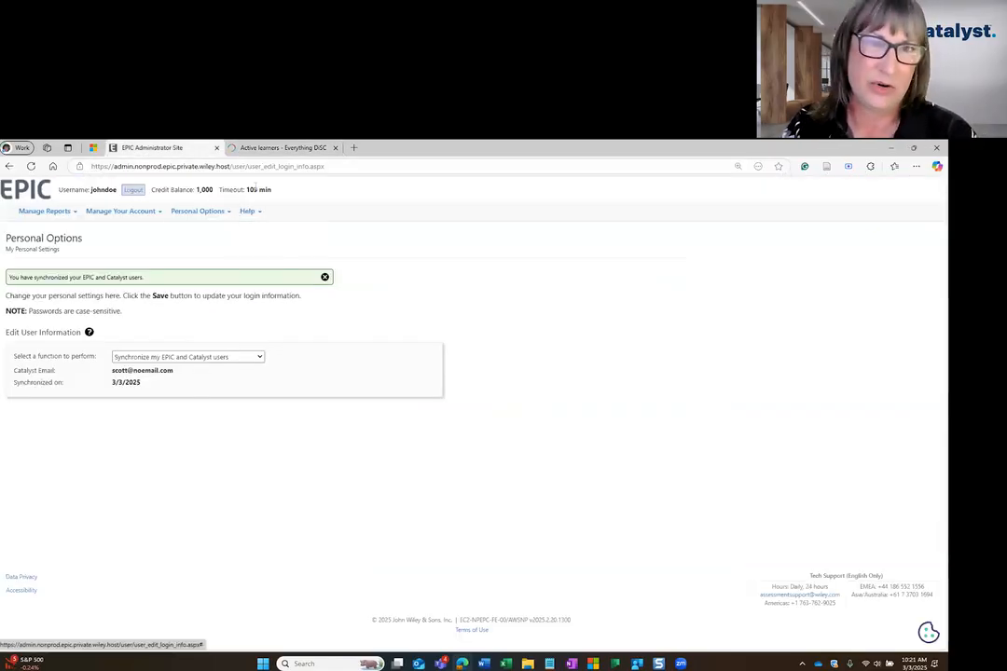
{"action": "left_click", "coordinate": [272, 149]}
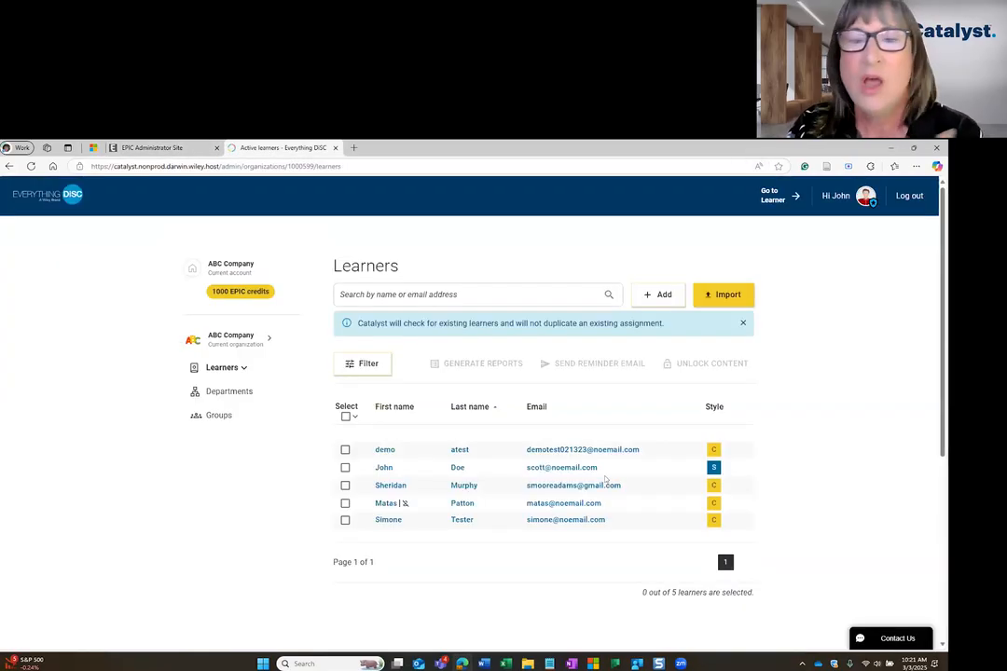
Start adding learners and enter the first new learner's first name, last name and email address, adding them to the list.
{"action": "left_click", "coordinate": [661, 295]}
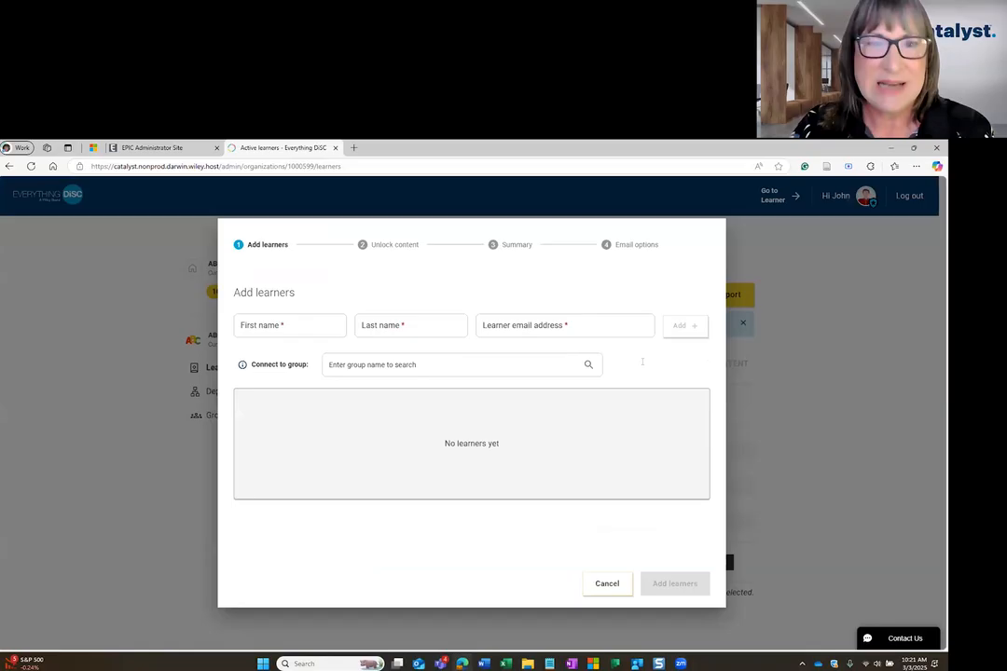
{"action": "left_click", "coordinate": [292, 328]}
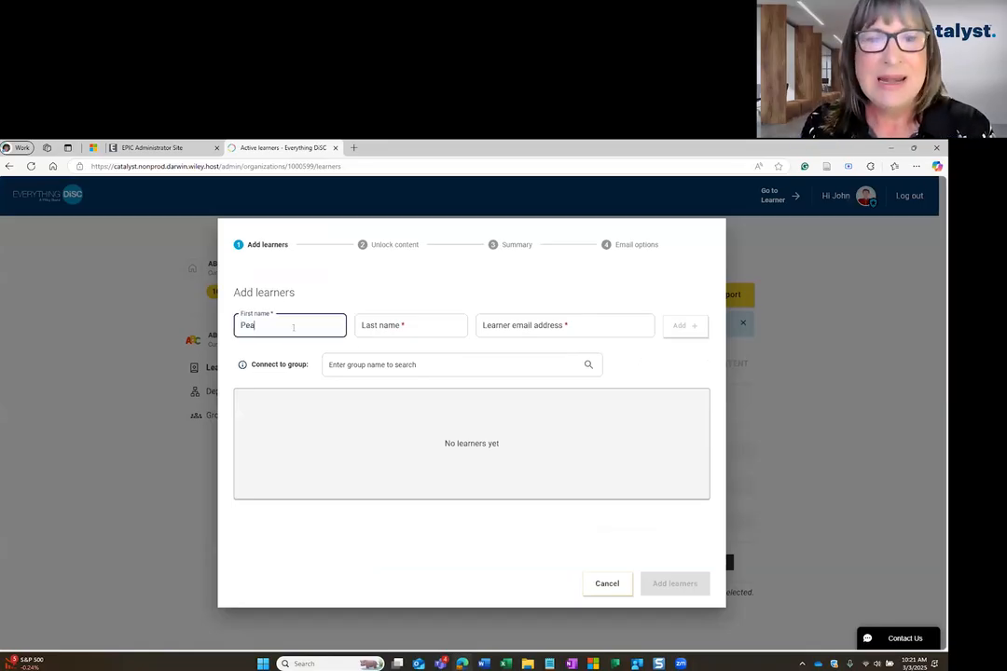
{"action": "key", "text": "Tab"}
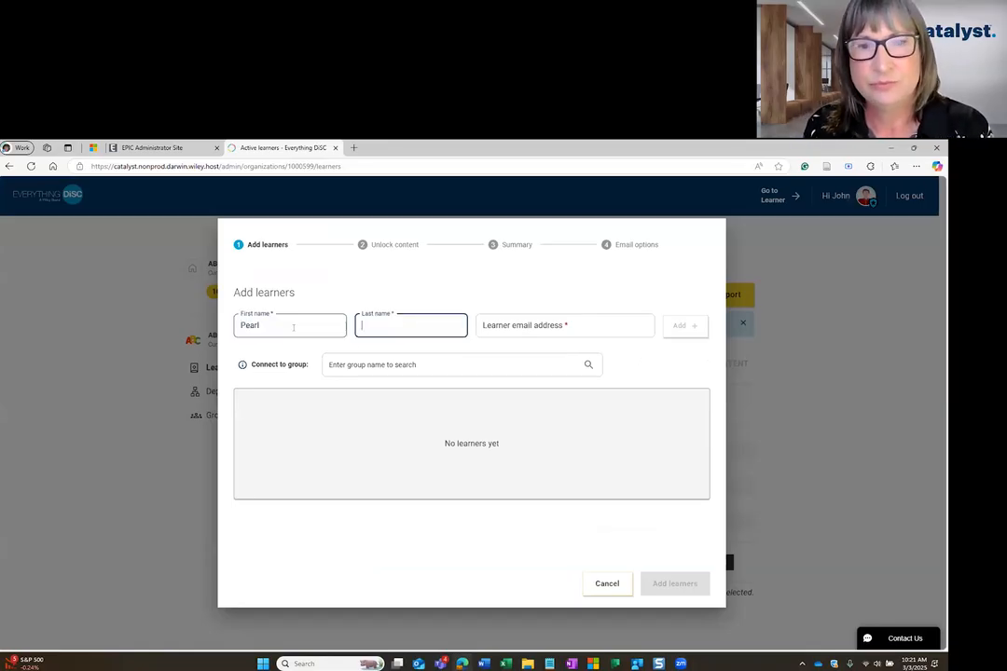
{"action": "key", "text": "Tab"}
{"action": "type", "text": "pearl@noe"}
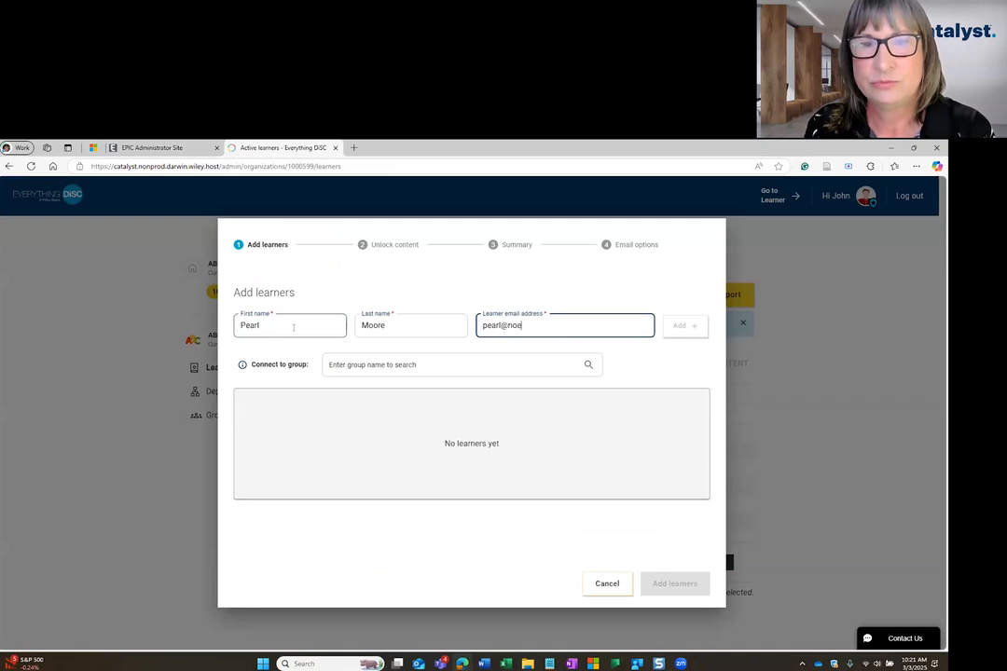
{"action": "type", "text": "mail.com"}
{"action": "left_click", "coordinate": [678, 325]}
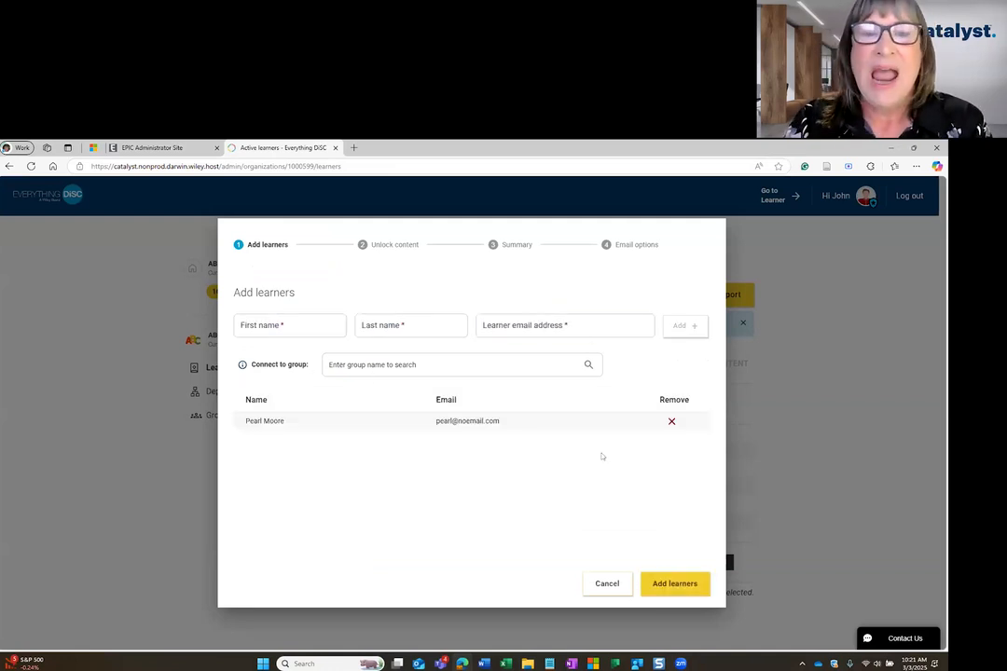
Add a second new learner to the list with their first name, last name and email address.
{"action": "left_click", "coordinate": [258, 319]}
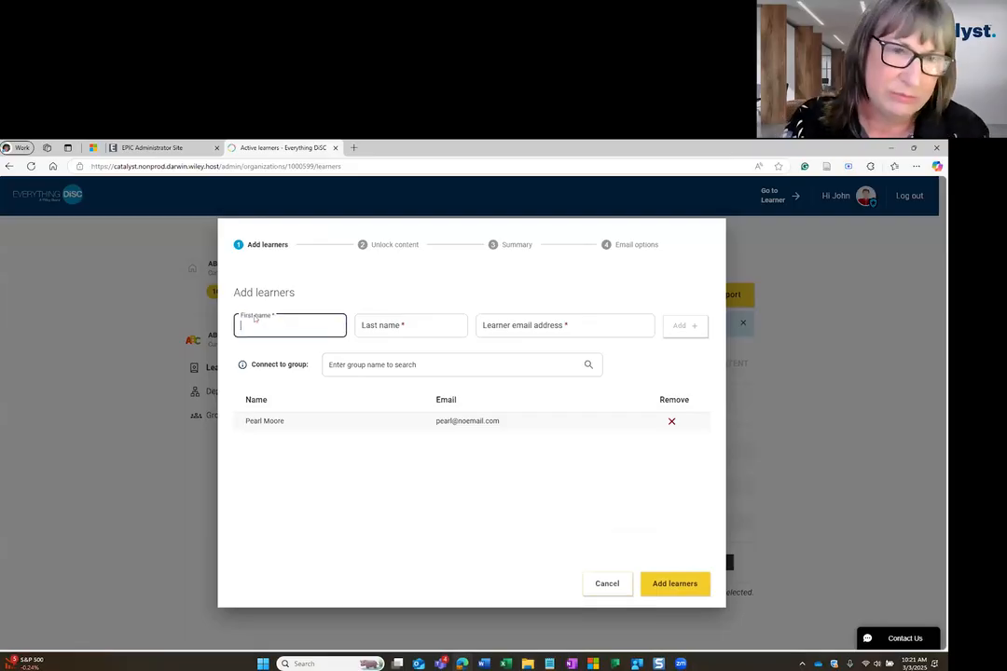
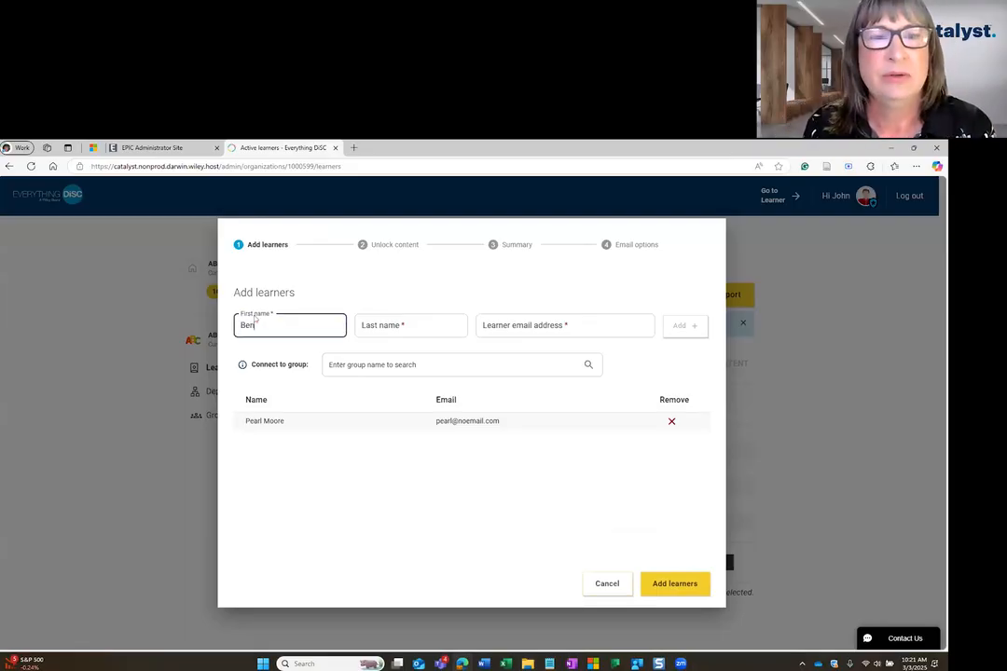
{"action": "key", "text": "Tab"}
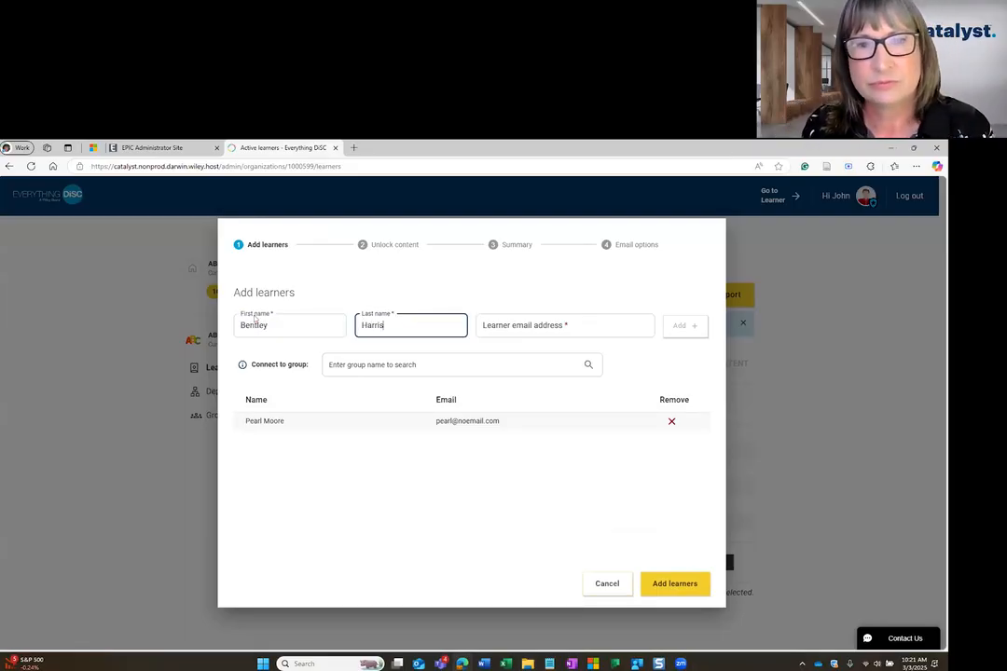
{"action": "key", "text": "Tab"}
{"action": "type", "text": "bentl"}
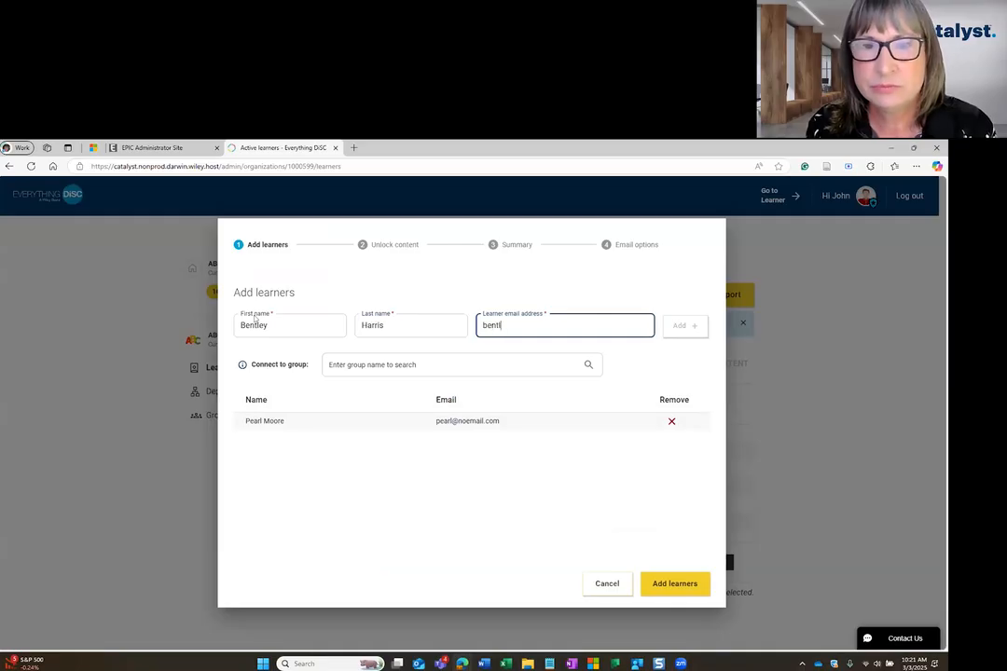
{"action": "type", "text": "ey@noemail.com"}
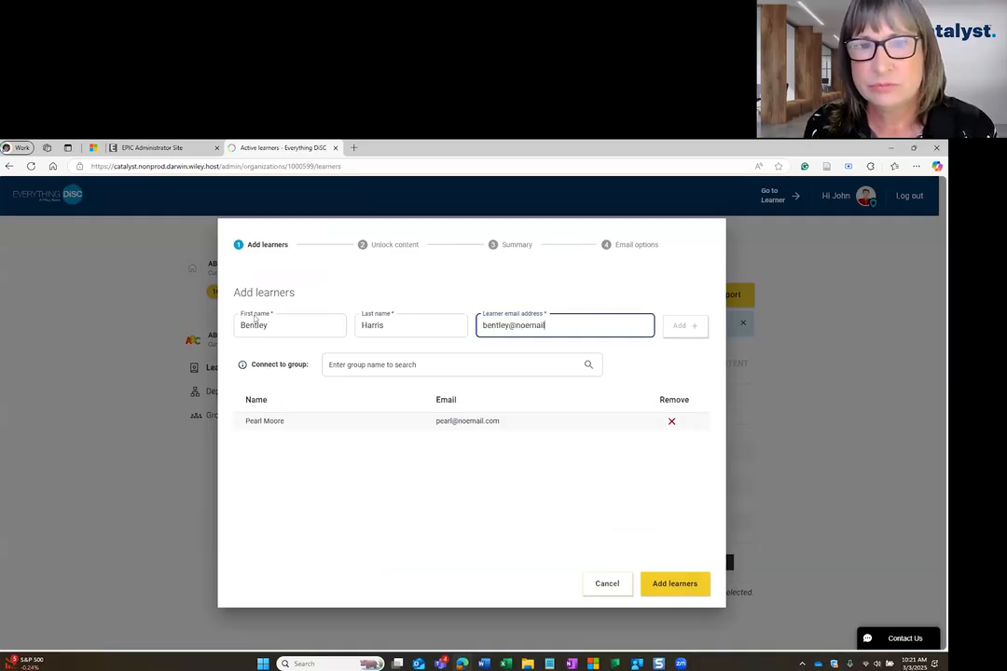
{"action": "left_click", "coordinate": [682, 325]}
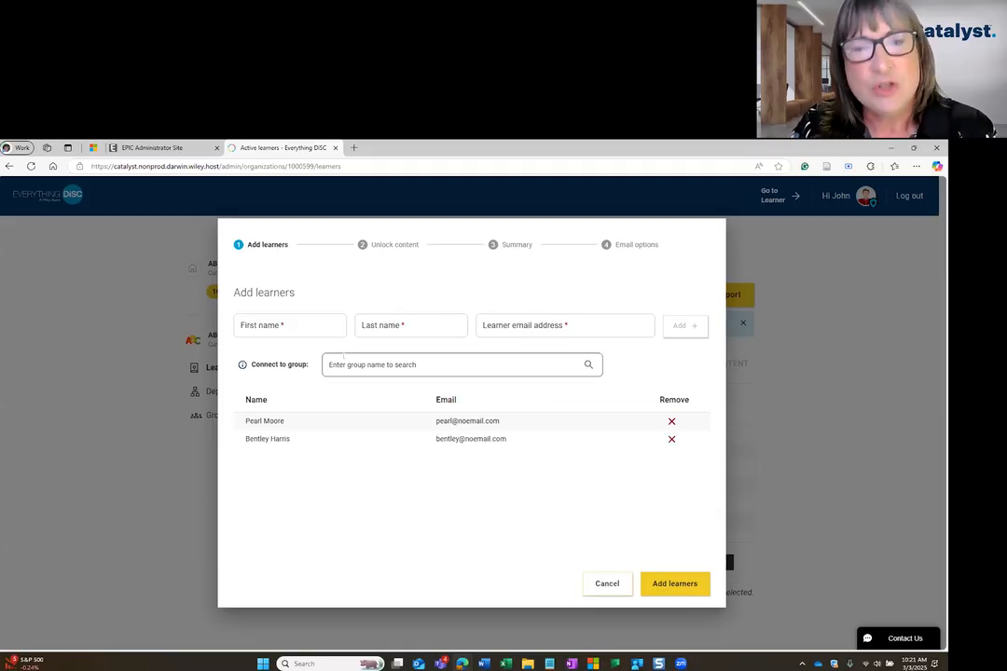
Create a Facilitation Participants group named "March 15, 2025", hidden from members and excluding yourself, and connect the new learners to it.
{"action": "left_click", "coordinate": [399, 360]}
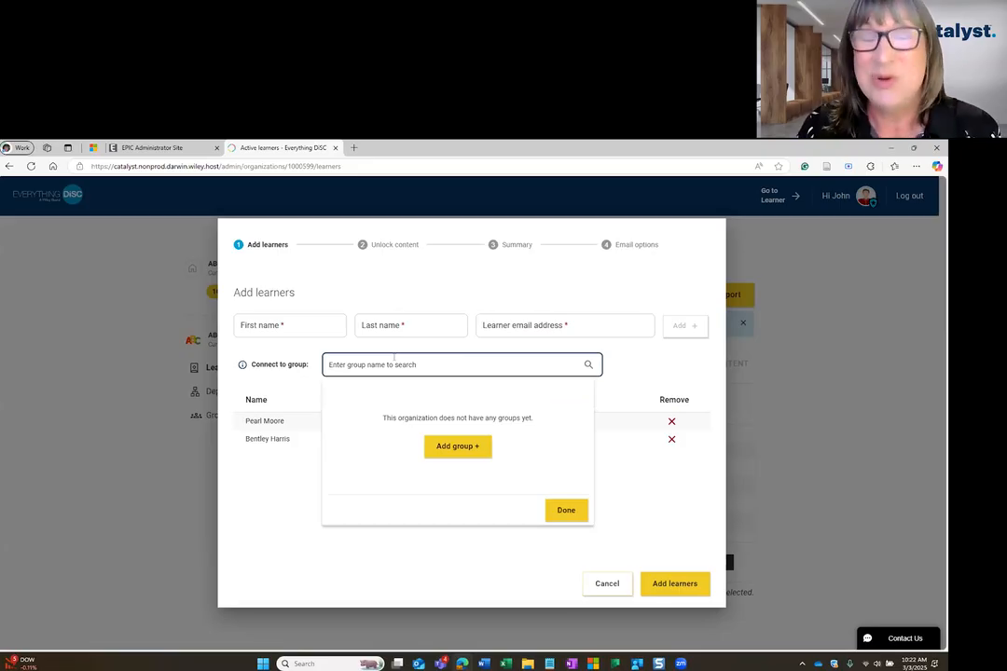
{"action": "left_click", "coordinate": [449, 444]}
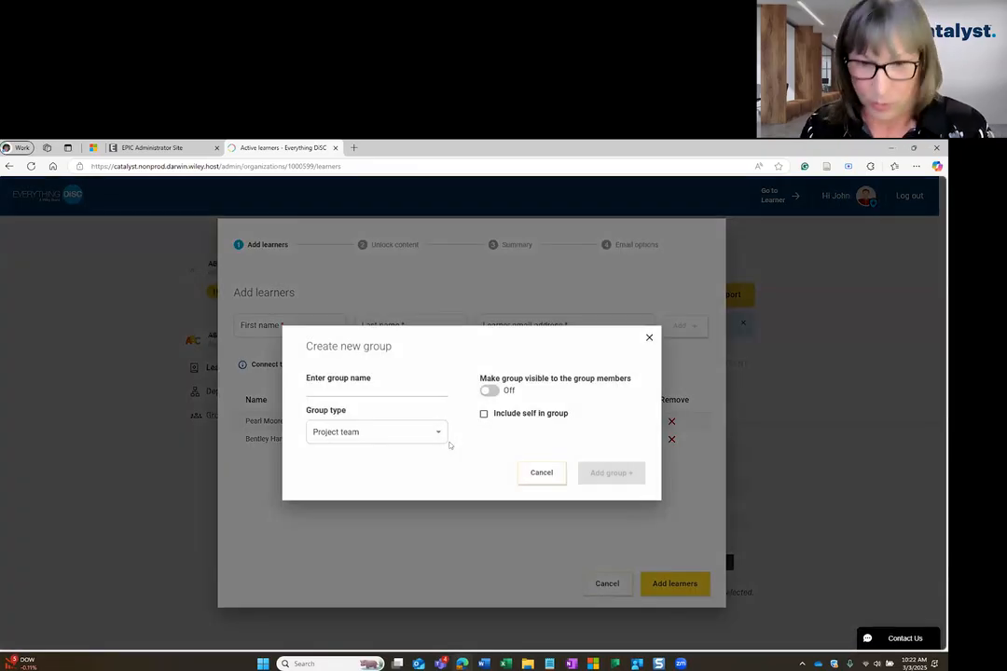
{"action": "left_click", "coordinate": [334, 383]}
{"action": "type", "text": "March"}
{"action": "type", "text": " 1s"}
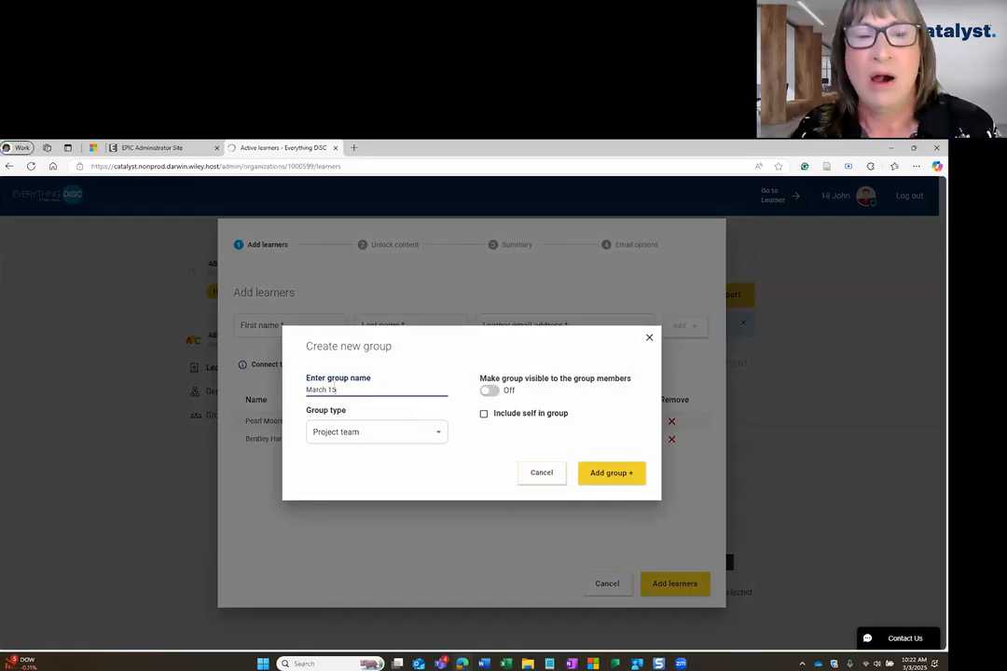
{"action": "type", "text": ", 2025"}
{"action": "left_click", "coordinate": [392, 432]}
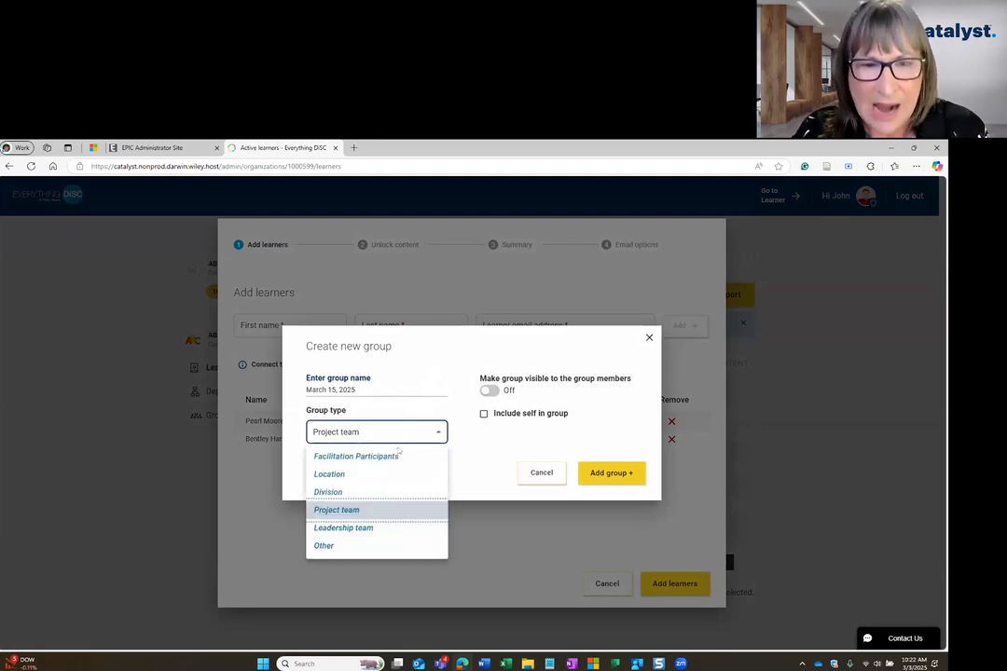
{"action": "left_click", "coordinate": [345, 456]}
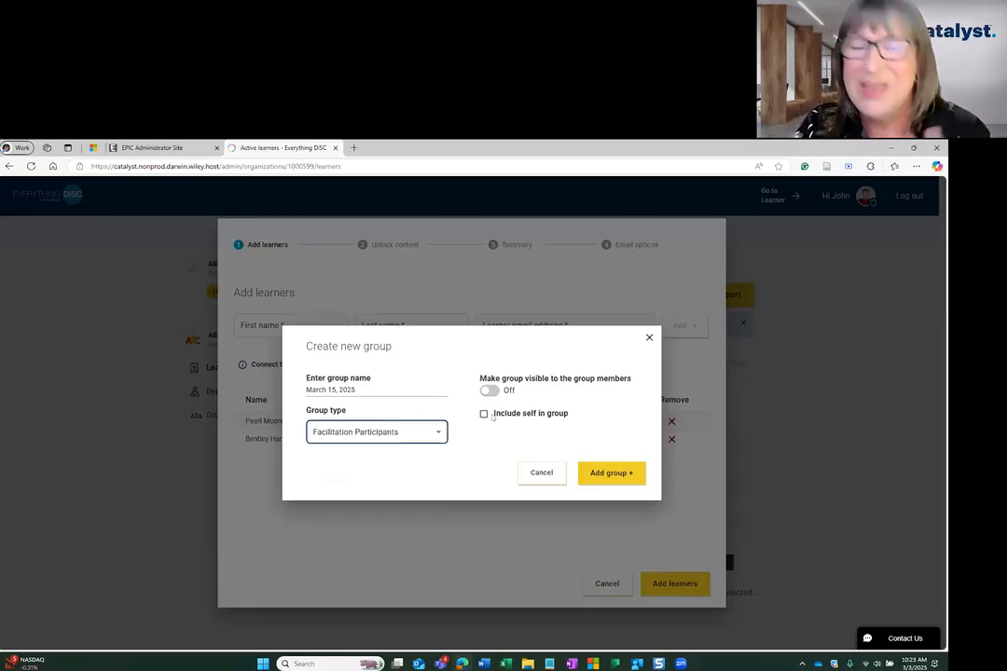
{"action": "left_click", "coordinate": [484, 414]}
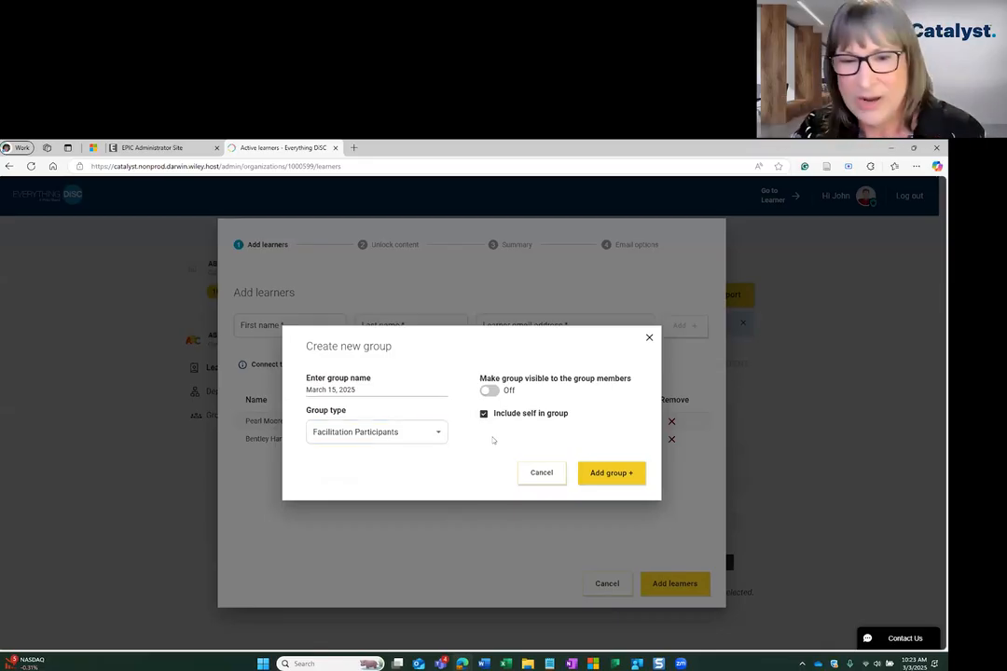
{"action": "left_click", "coordinate": [484, 413]}
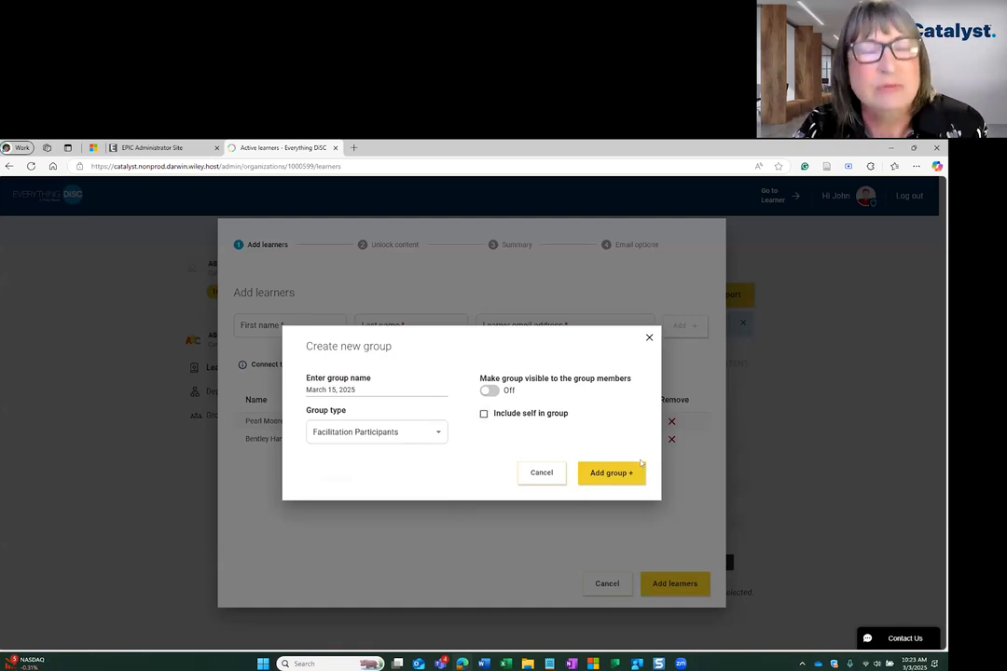
{"action": "left_click", "coordinate": [640, 467]}
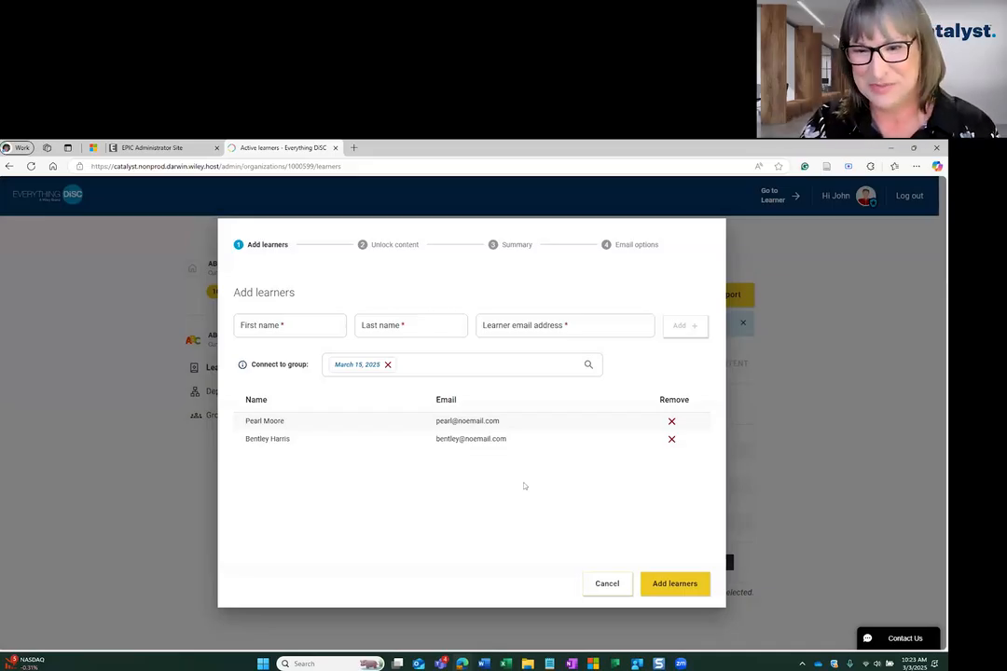
Unlock Workplace content without add-ons for the new learners, remove the second learner from the summary and confirm the content.
{"action": "left_click", "coordinate": [668, 583]}
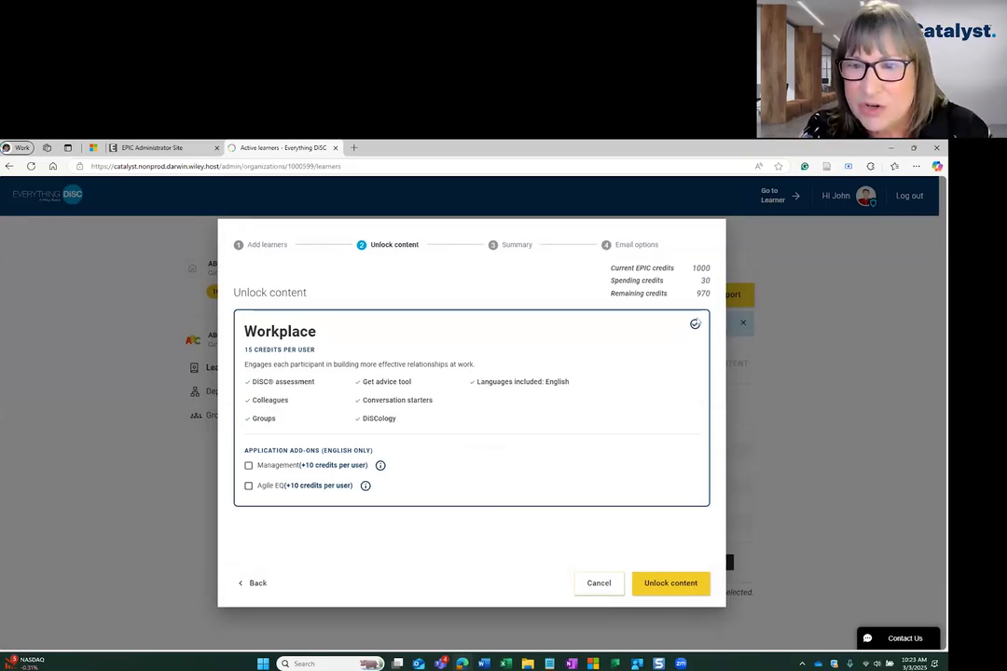
{"action": "double_click", "coordinate": [696, 326]}
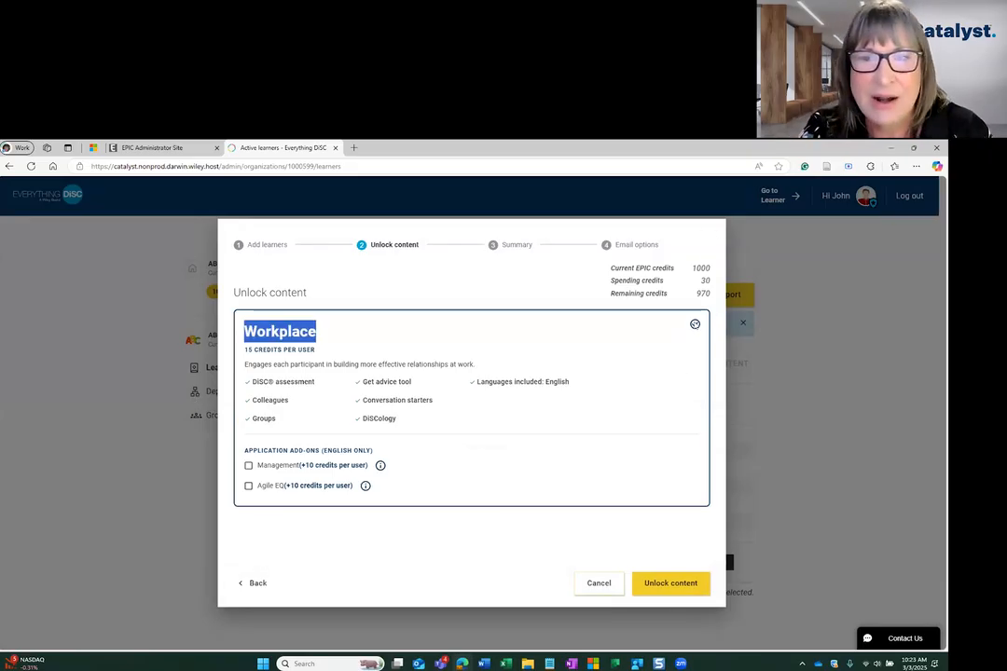
{"action": "left_click", "coordinate": [681, 352]}
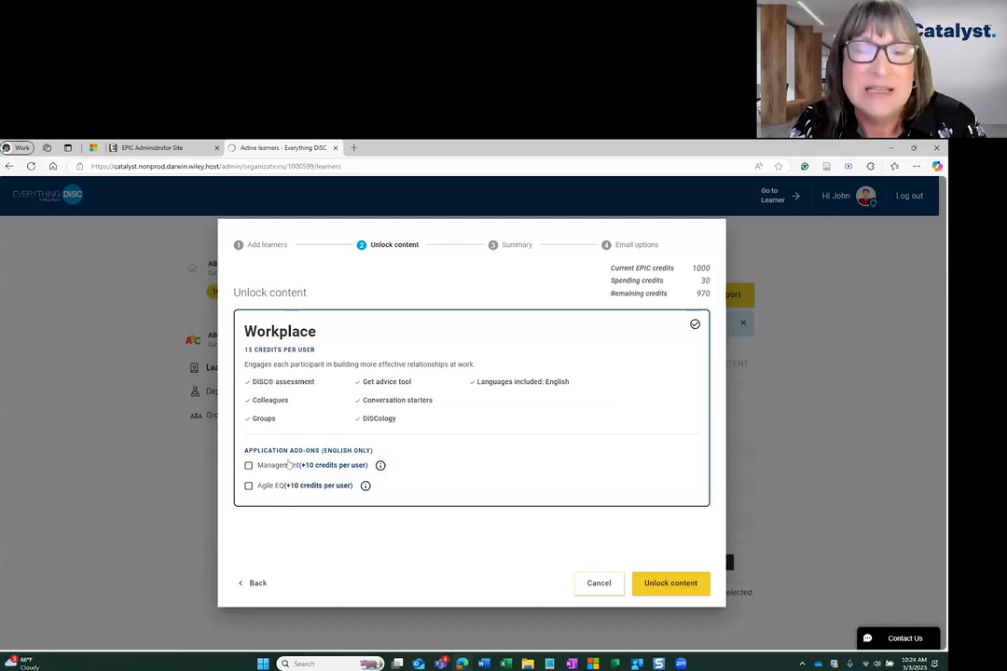
{"action": "left_click", "coordinate": [660, 583]}
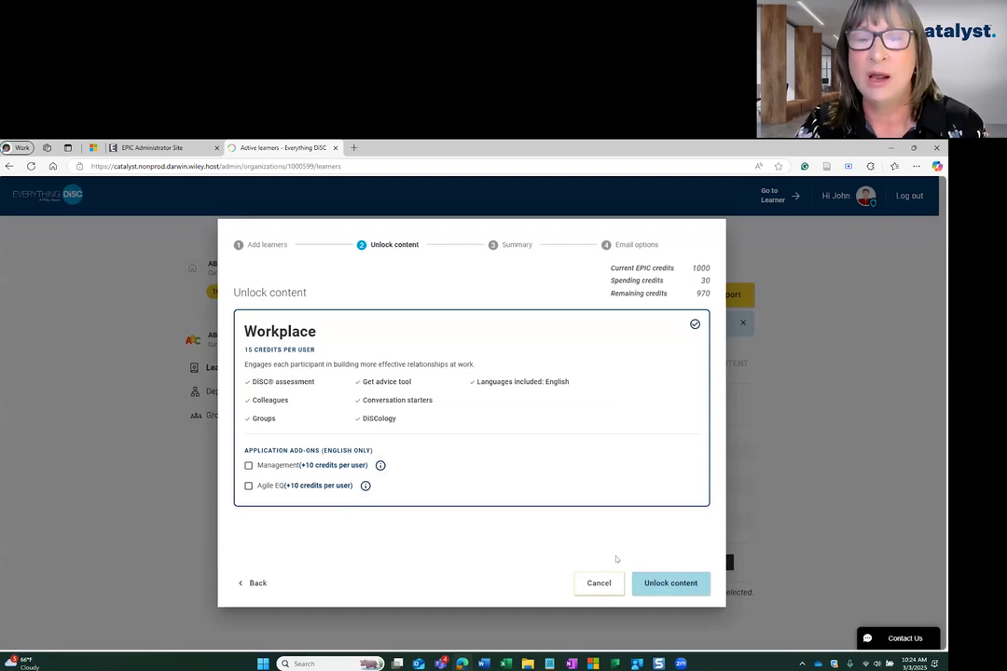
{"action": "left_click", "coordinate": [665, 585]}
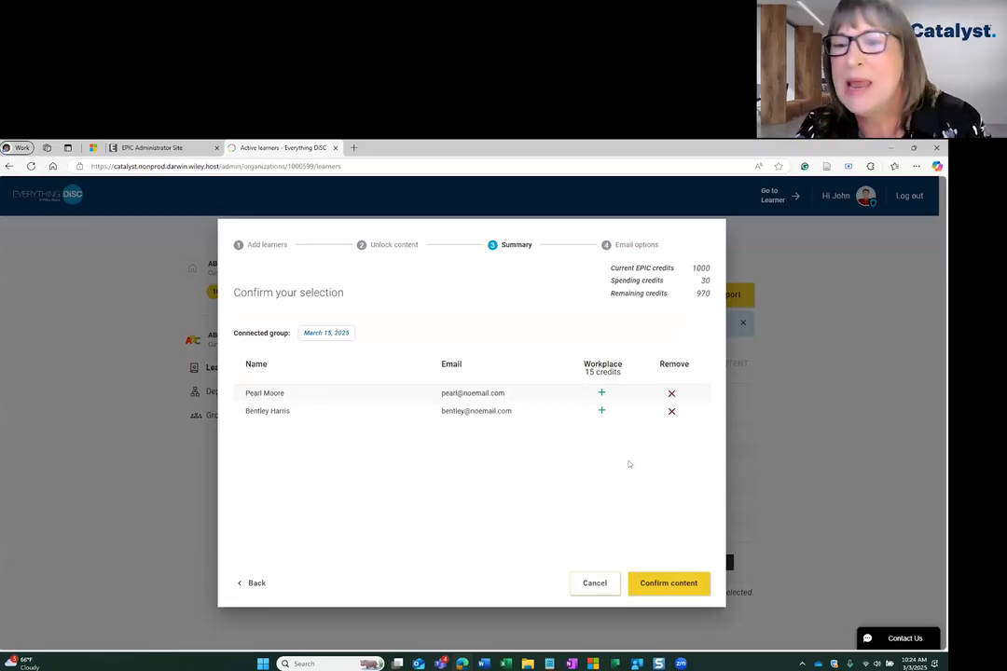
{"action": "left_click", "coordinate": [671, 413]}
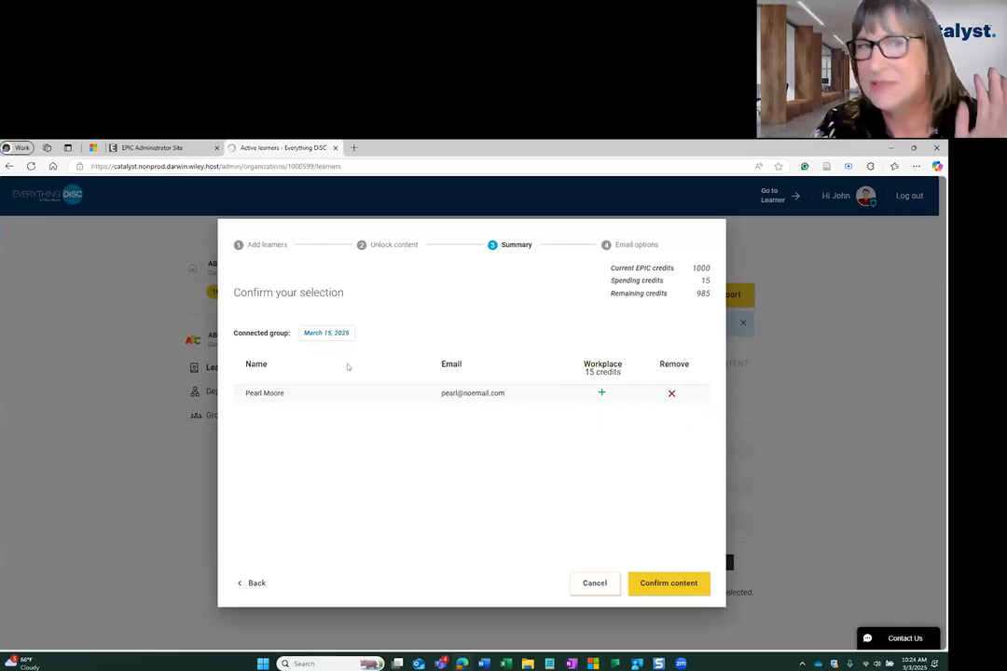
{"action": "left_click", "coordinate": [647, 578]}
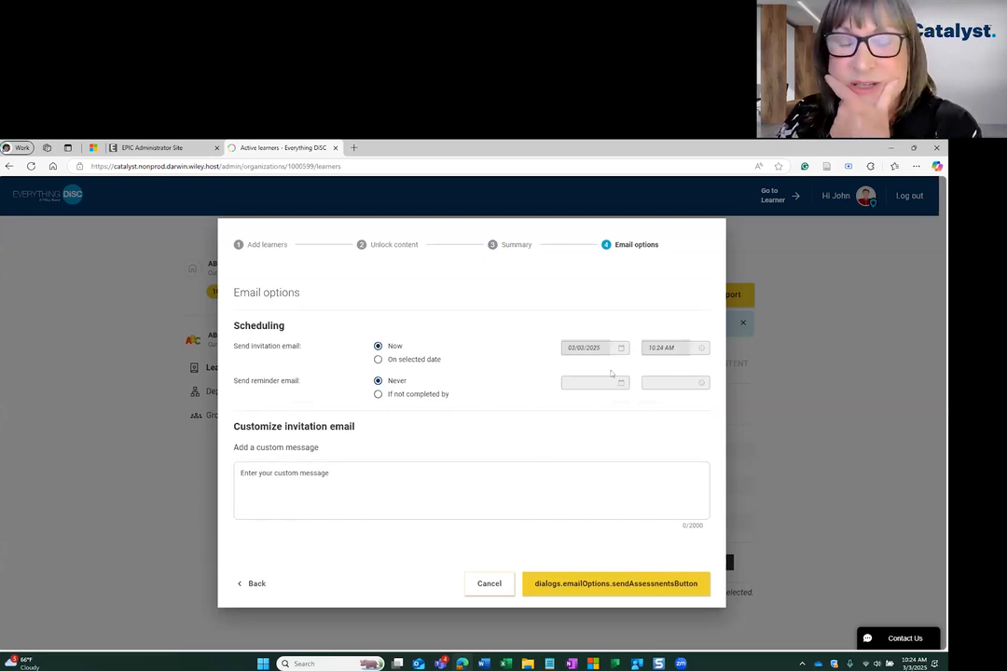
Keep the reminder email set to Never, enter "custom message" as the invitation's custom message and send the invitation now.
{"action": "left_click", "coordinate": [378, 395]}
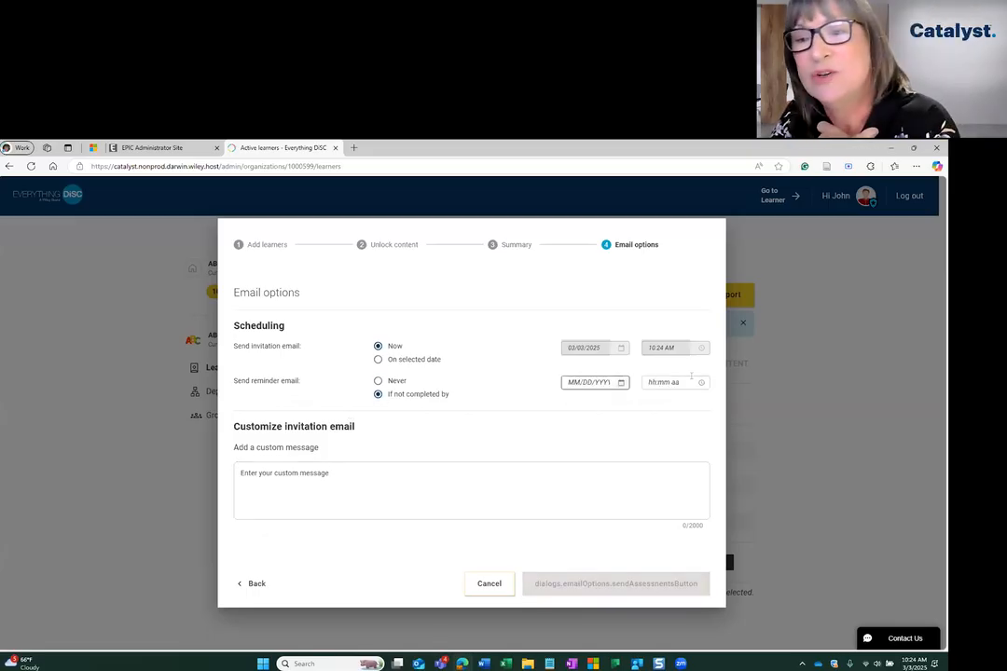
{"action": "left_click", "coordinate": [378, 381]}
{"action": "left_click", "coordinate": [389, 475]}
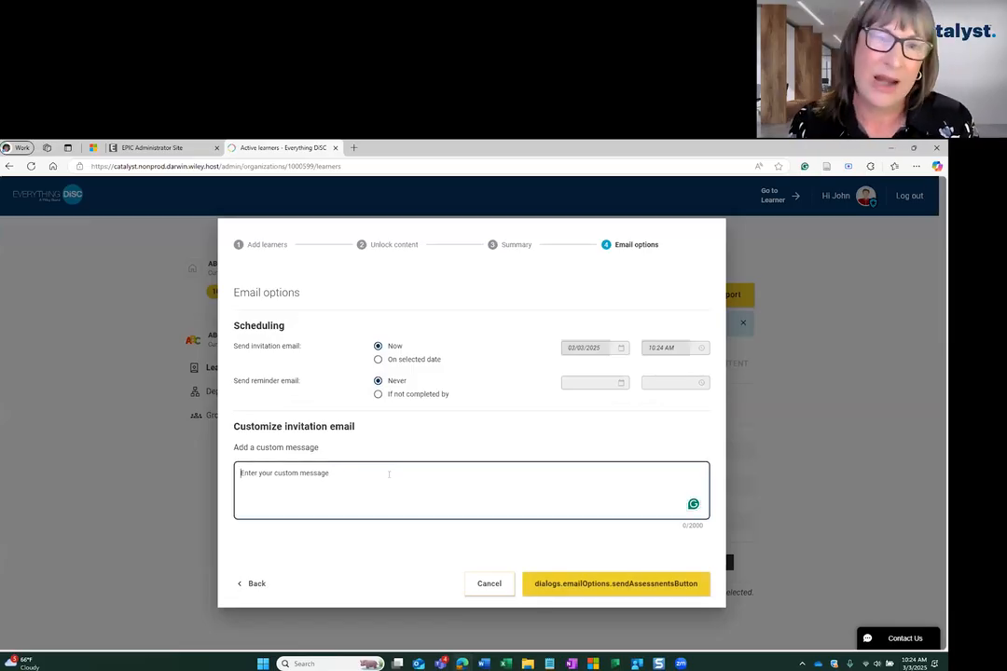
{"action": "type", "text": "custom mewsag"}
{"action": "key", "text": "BackSpace"}
{"action": "key", "text": "BackSpace"}
{"action": "key", "text": "BackSpace"}
{"action": "key", "text": "BackSpace"}
{"action": "type", "text": "ssag4e"}
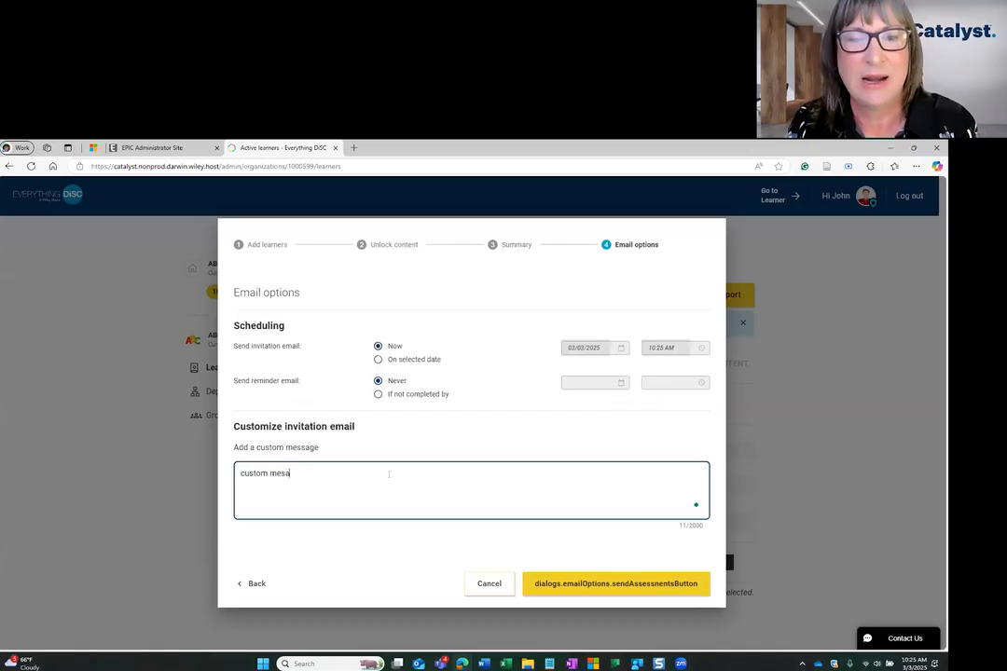
{"action": "key", "text": "BackSpace"}
{"action": "key", "text": "BackSpace"}
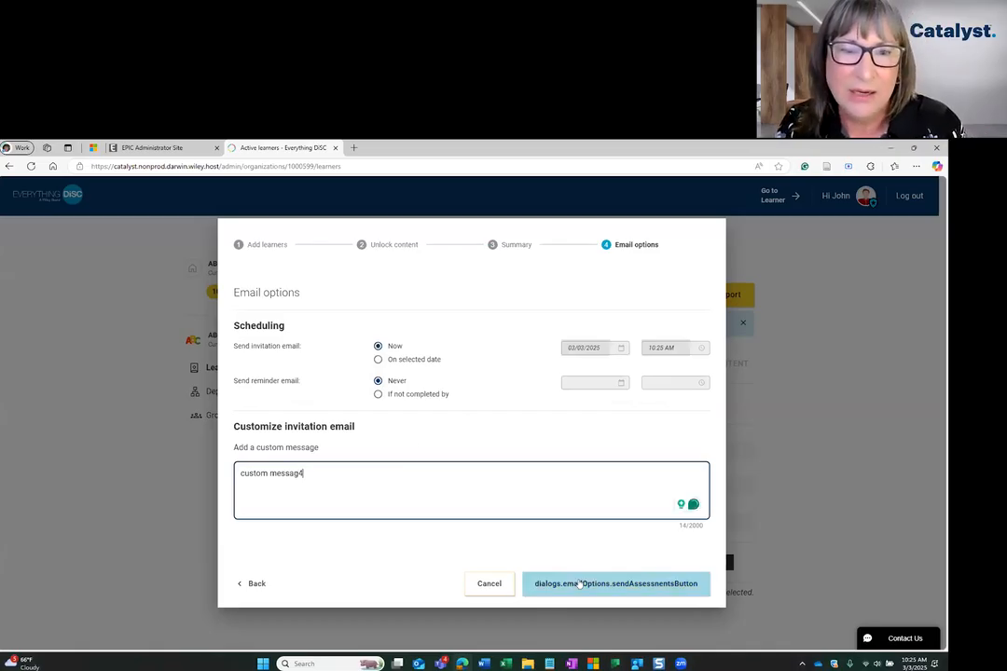
{"action": "type", "text": "e"}
{"action": "left_click", "coordinate": [694, 578]}
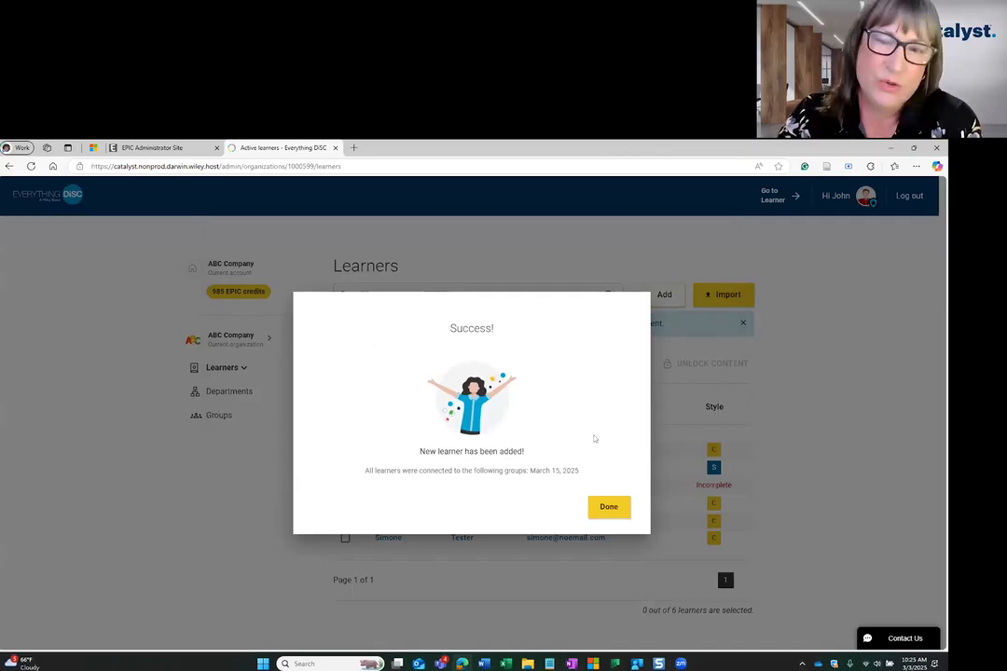
Close the success message and inspect the new learner's row and the icons beside the learners' first names, leaving no learner selected.
{"action": "left_click", "coordinate": [608, 508]}
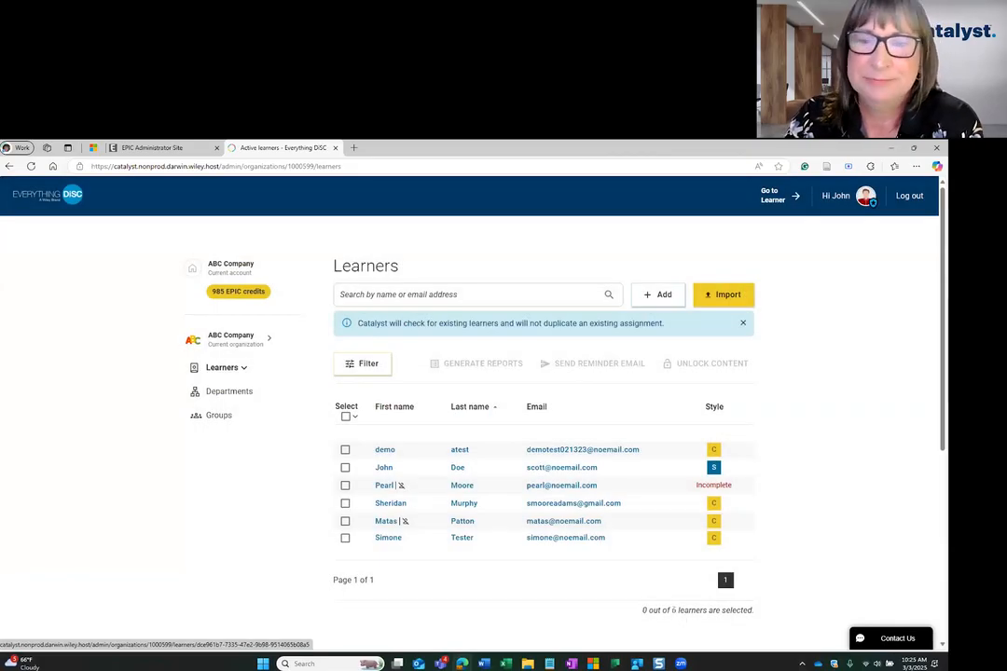
{"action": "left_click", "coordinate": [345, 485]}
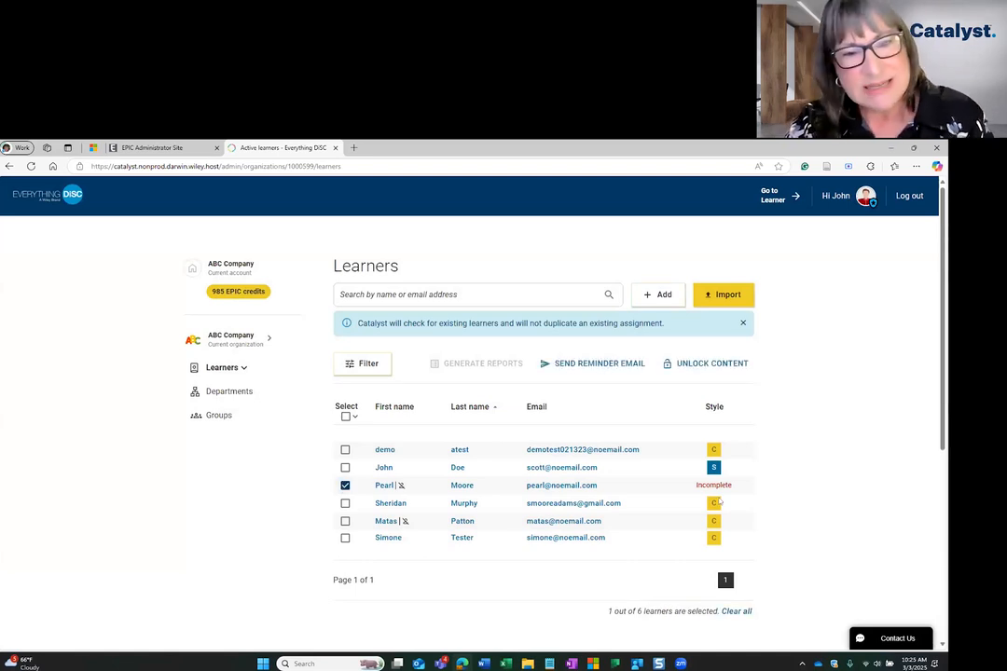
{"action": "left_click", "coordinate": [737, 612]}
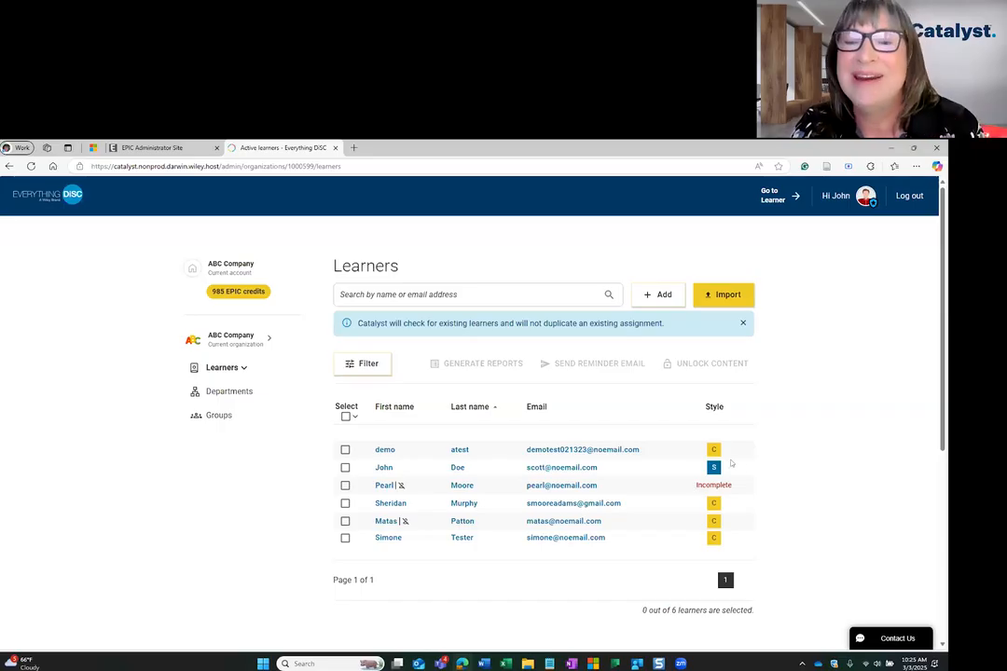
{"action": "left_click", "coordinate": [345, 485]}
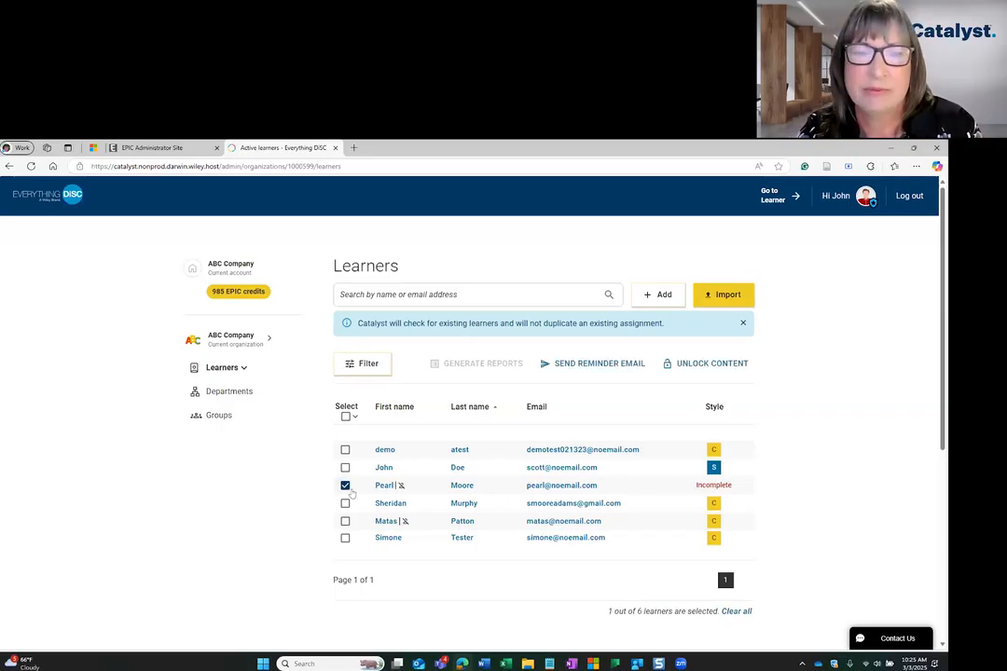
{"action": "left_click", "coordinate": [416, 491]}
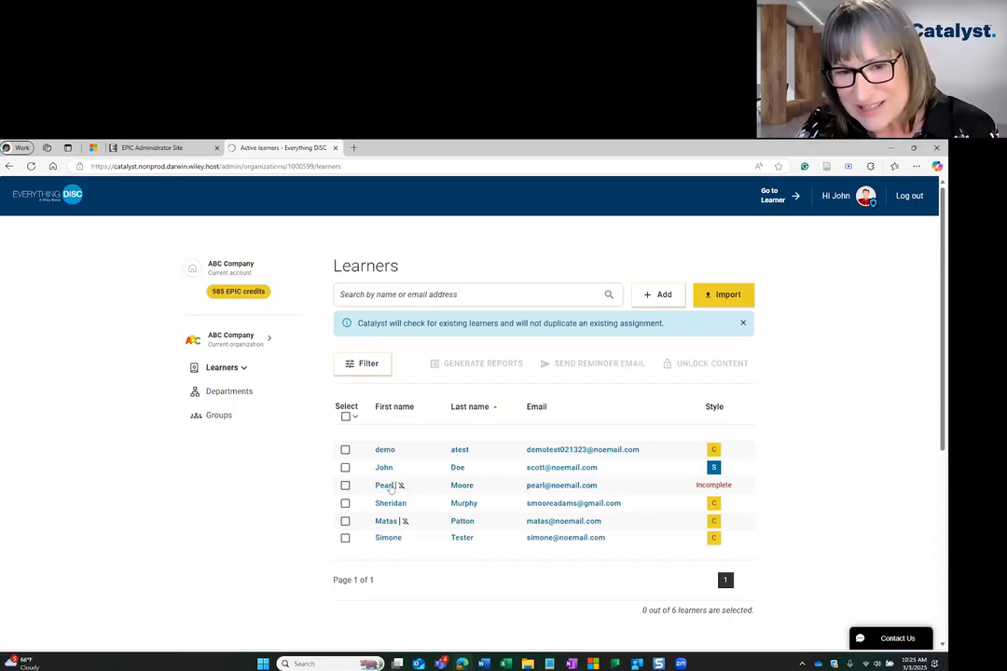
{"action": "mouse_move", "coordinate": [402, 486]}
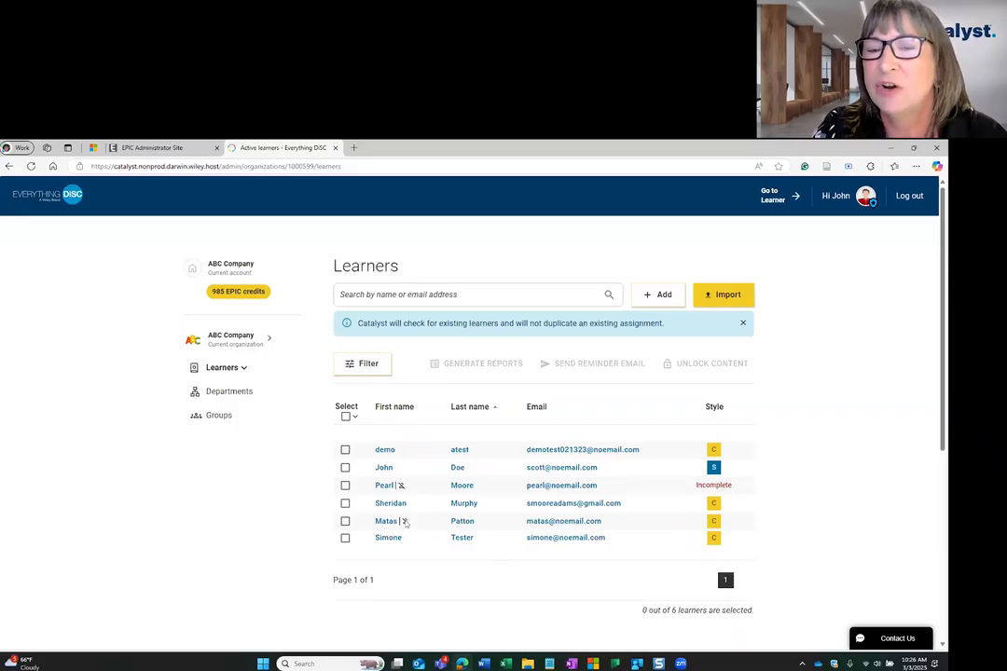
{"action": "mouse_move", "coordinate": [404, 522]}
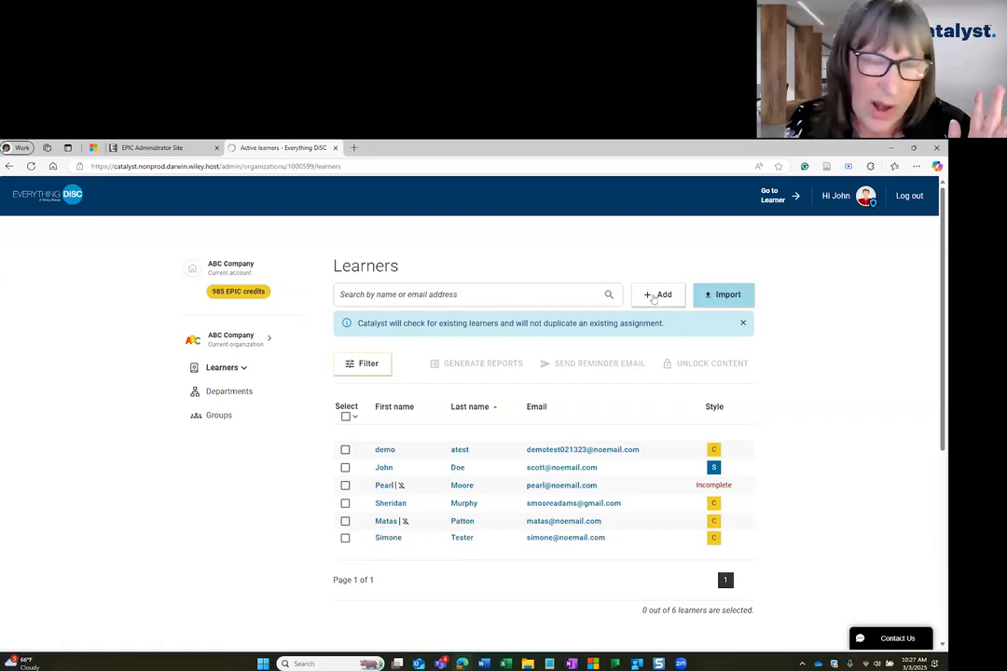
Import new learners by uploading the Learners.xlsx file from the Downloads folder.
{"action": "left_click", "coordinate": [724, 295]}
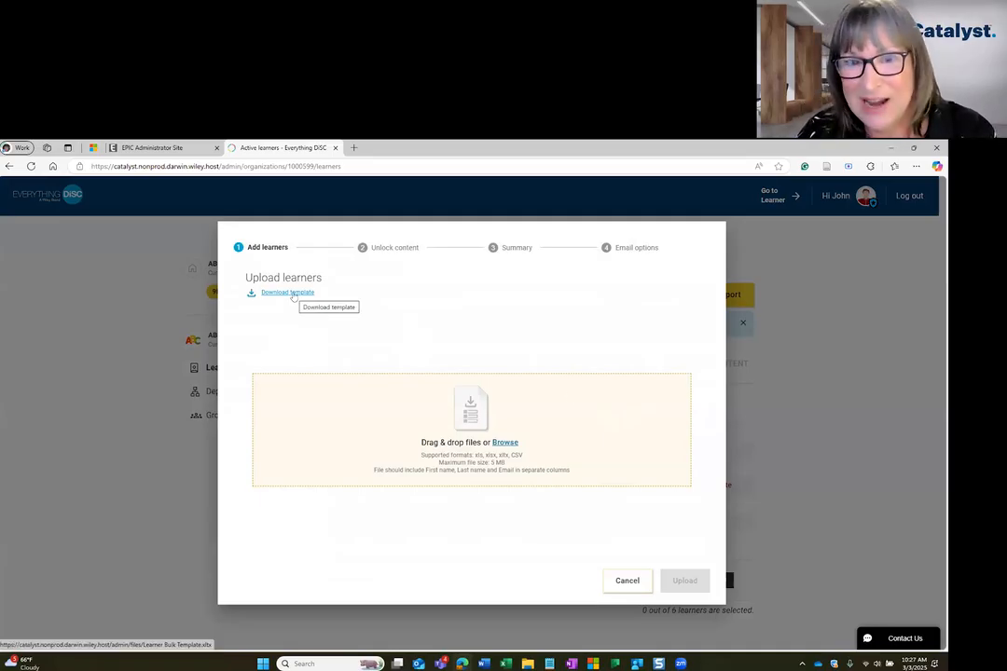
{"action": "left_click", "coordinate": [505, 443]}
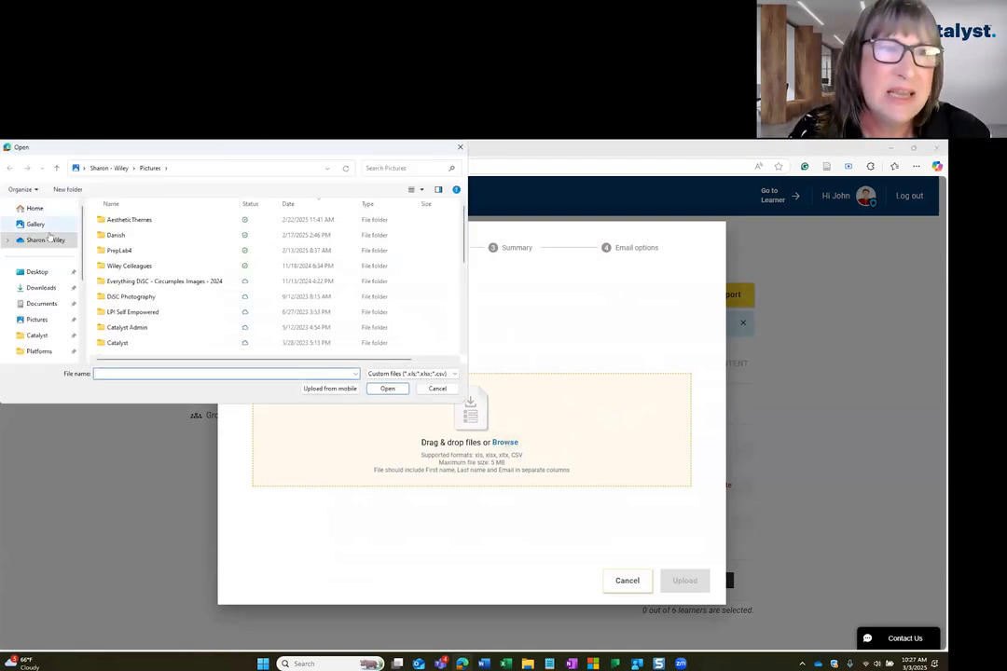
{"action": "left_click", "coordinate": [47, 288]}
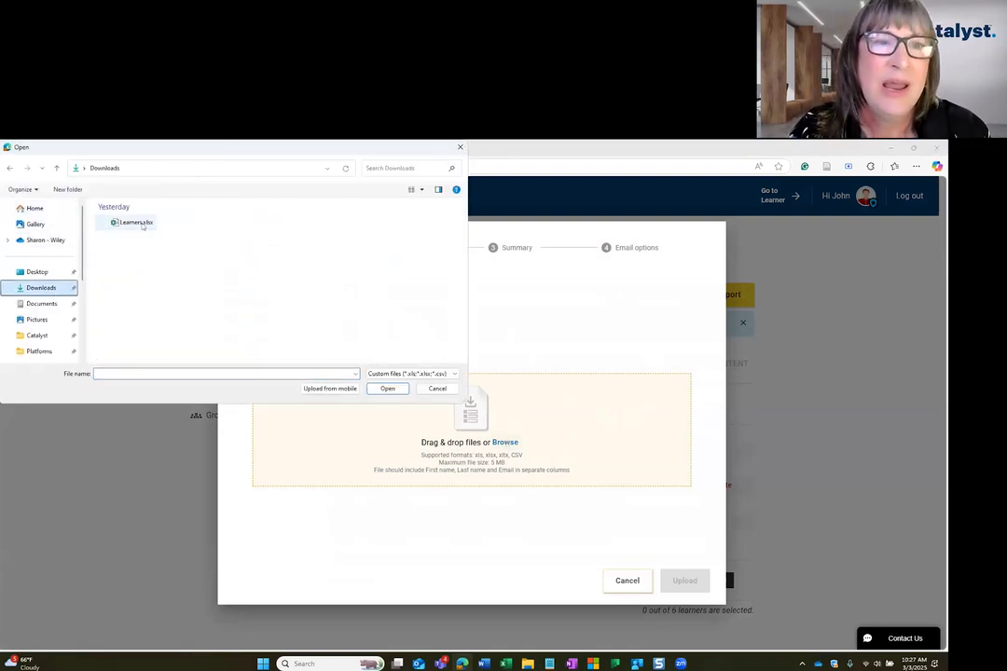
{"action": "left_click", "coordinate": [140, 222]}
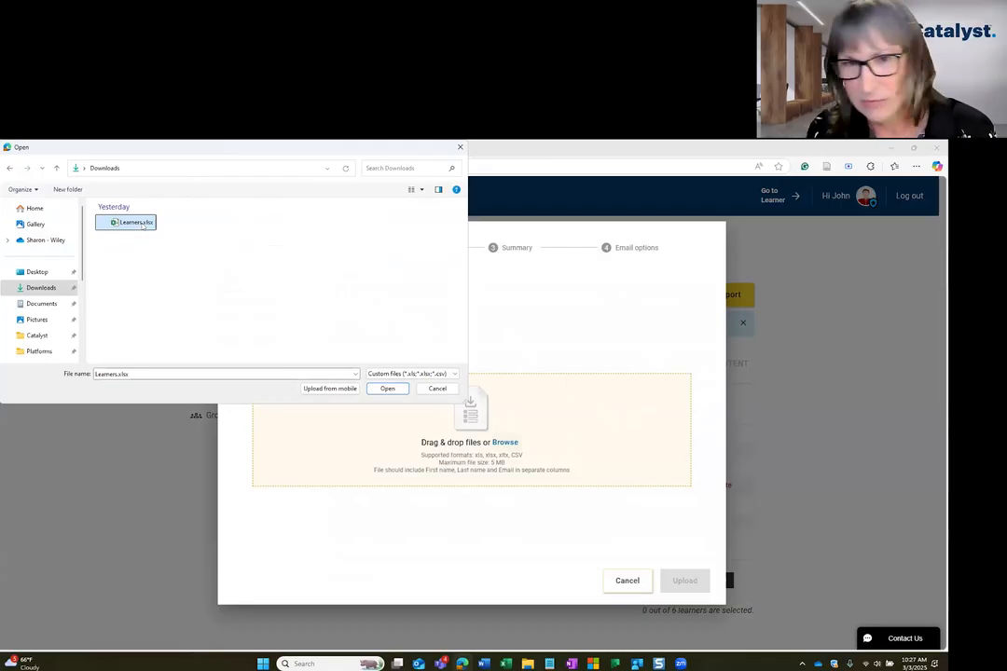
{"action": "left_click", "coordinate": [403, 390]}
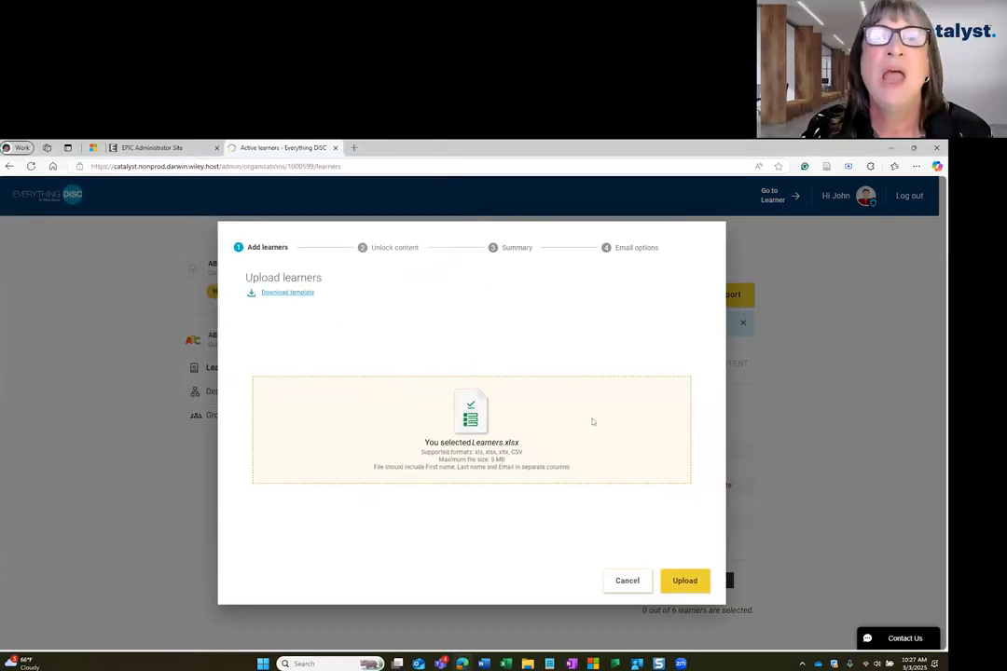
{"action": "left_click", "coordinate": [686, 581]}
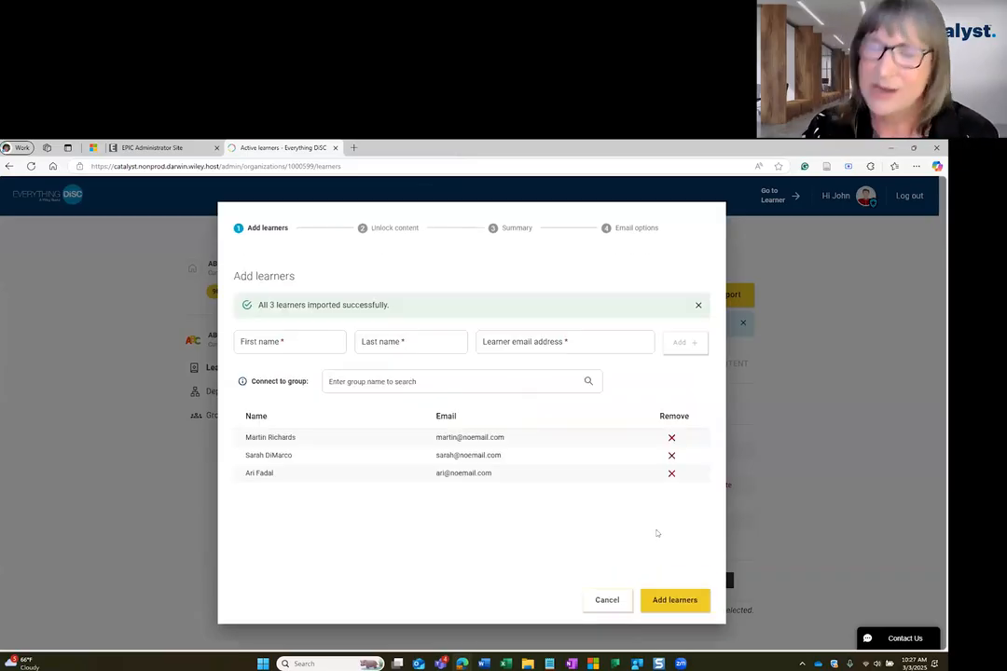
Connect the imported learners to the "March 15, 2025" group and add them.
{"action": "left_click", "coordinate": [410, 382]}
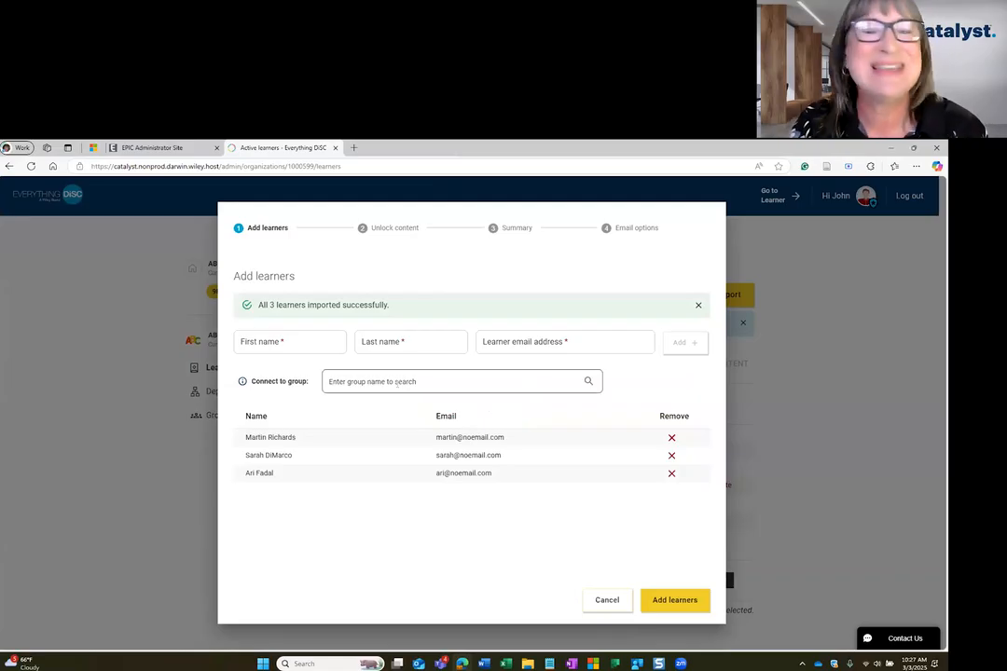
{"action": "left_click", "coordinate": [672, 516]}
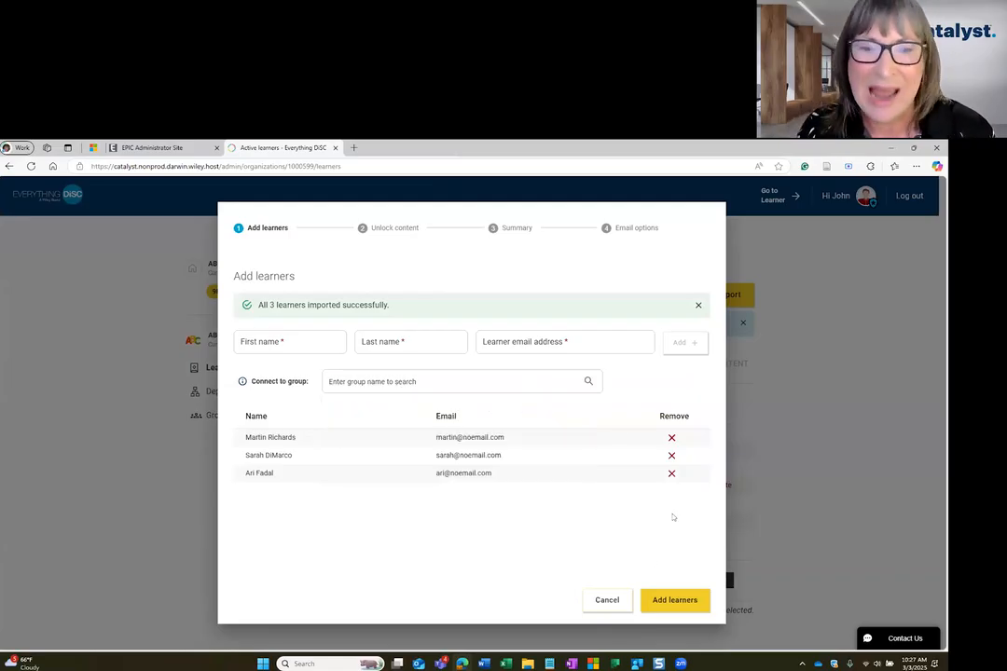
{"action": "left_click", "coordinate": [457, 382]}
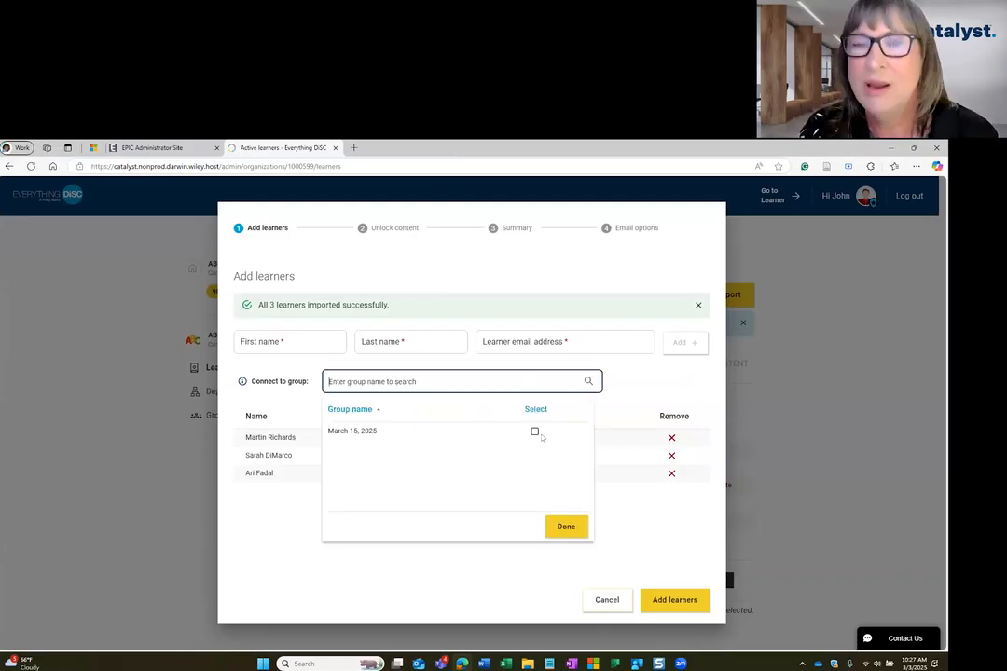
{"action": "left_click", "coordinate": [534, 431]}
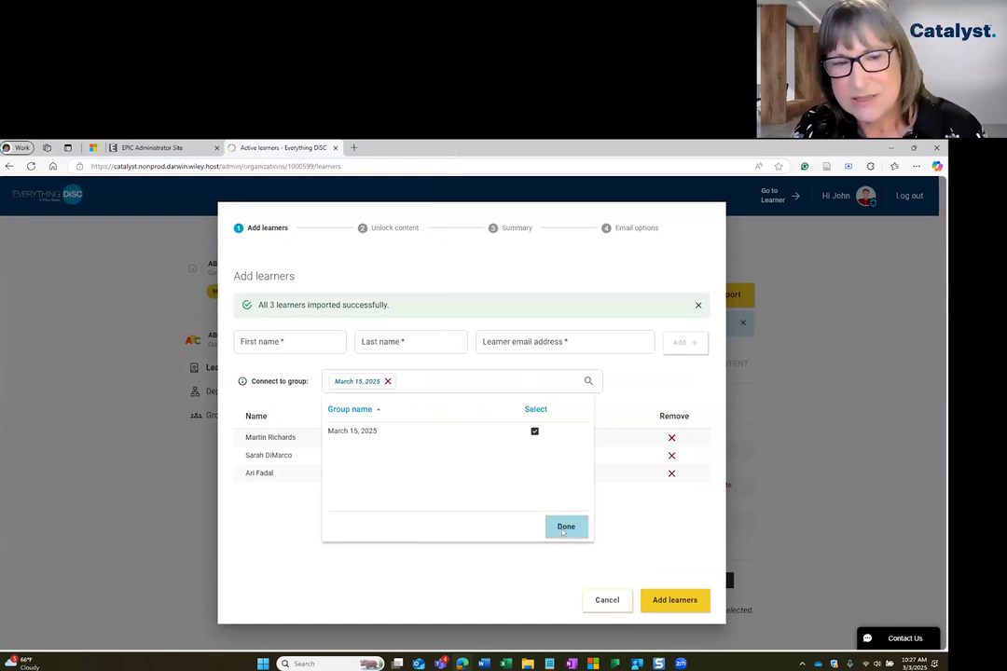
{"action": "left_click", "coordinate": [578, 527]}
{"action": "left_click", "coordinate": [662, 600]}
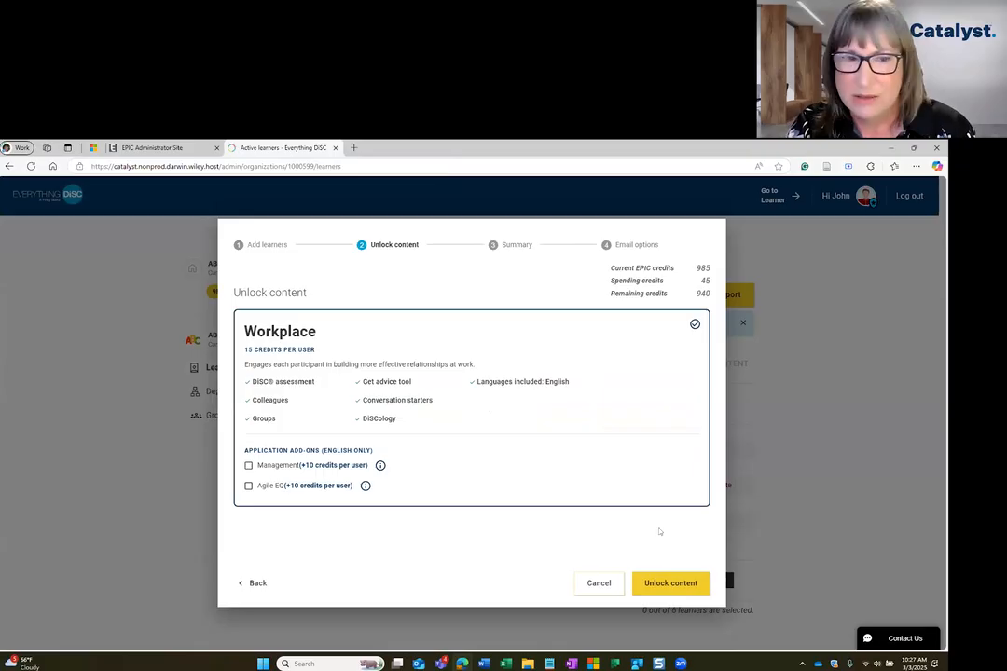
Unlock Workplace content without add-ons for the imported learners, confirm the content and complete the email options without changing them.
{"action": "left_click", "coordinate": [661, 583]}
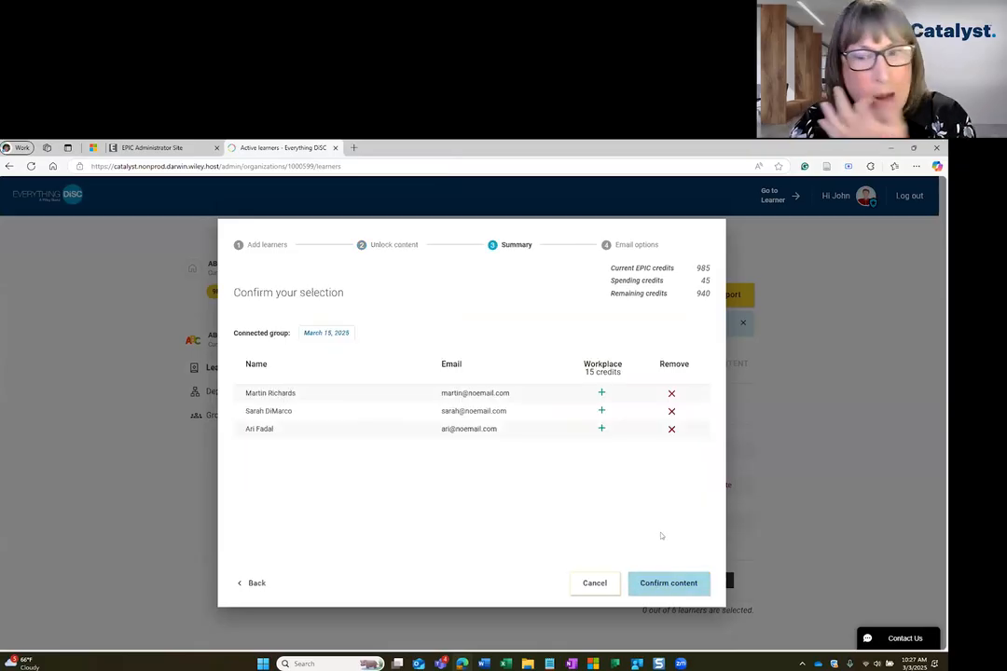
{"action": "left_click", "coordinate": [668, 584]}
{"action": "left_click", "coordinate": [658, 584]}
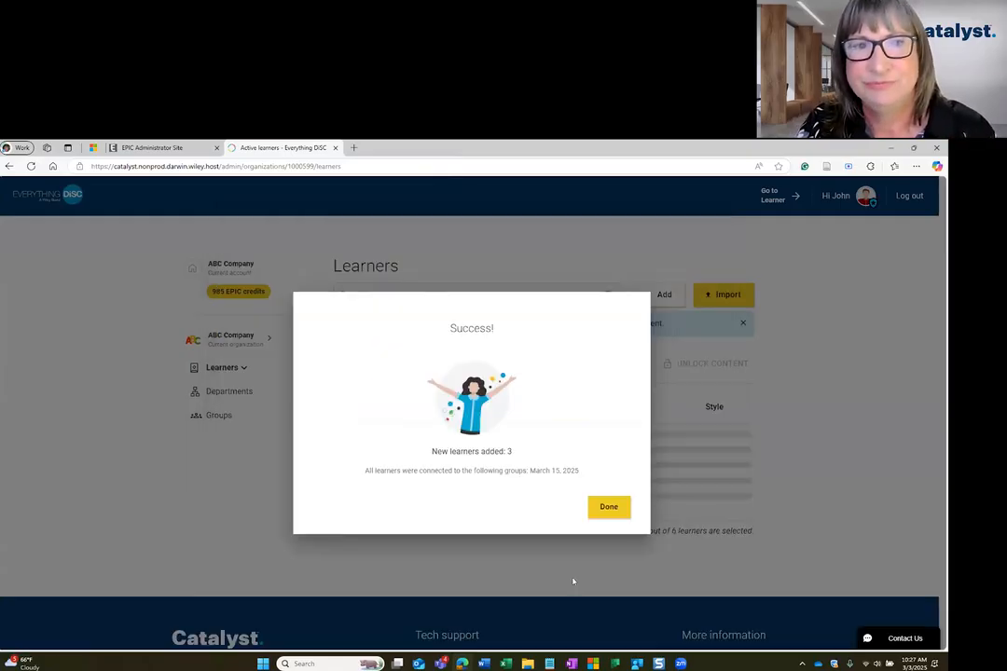
{"action": "left_click", "coordinate": [611, 508]}
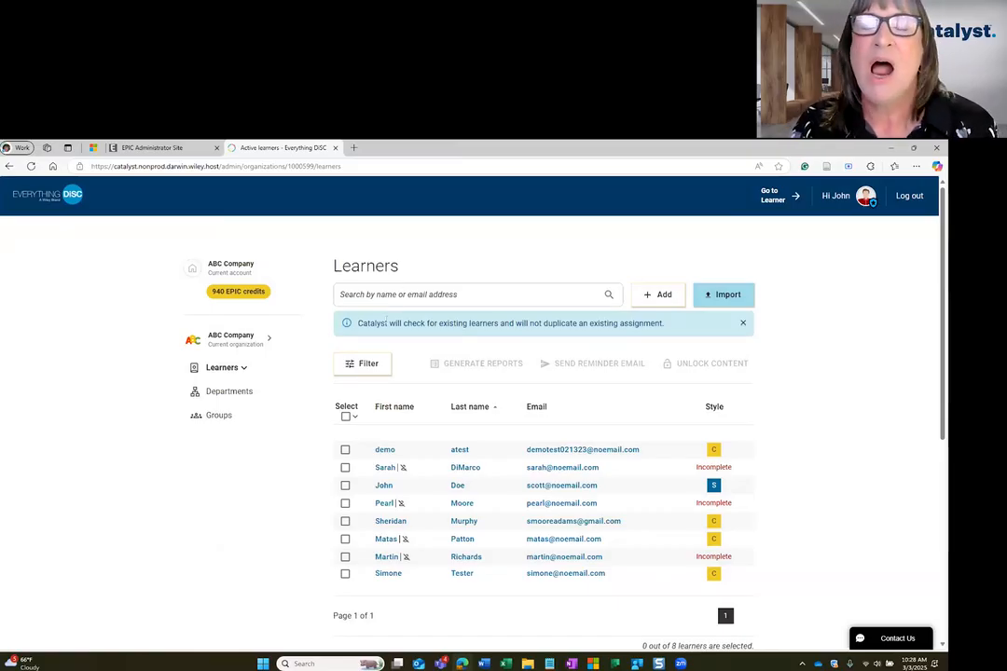
Filter the learners by Incomplete assessment status and the "March 15, 2025" group.
{"action": "left_click", "coordinate": [367, 367]}
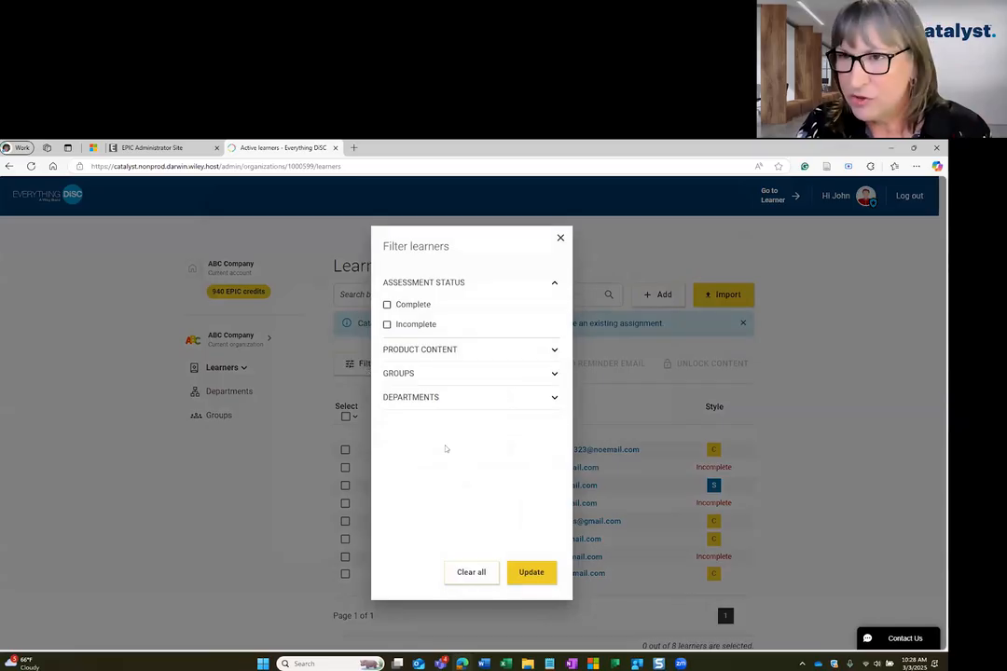
{"action": "left_click", "coordinate": [555, 350]}
{"action": "left_click", "coordinate": [554, 439]}
{"action": "left_click", "coordinate": [555, 495]}
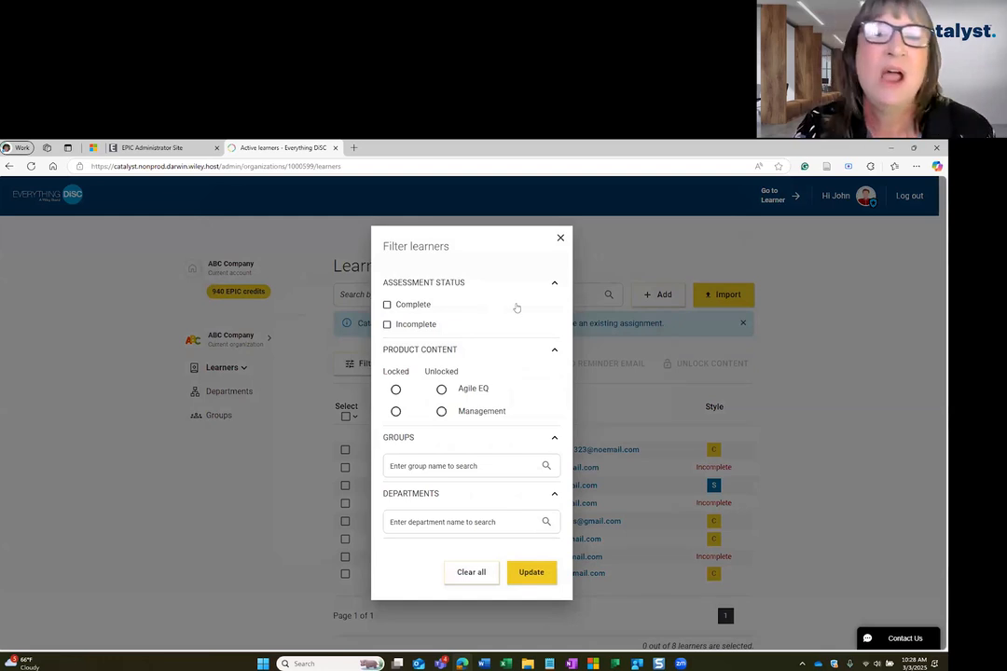
{"action": "left_click", "coordinate": [406, 325]}
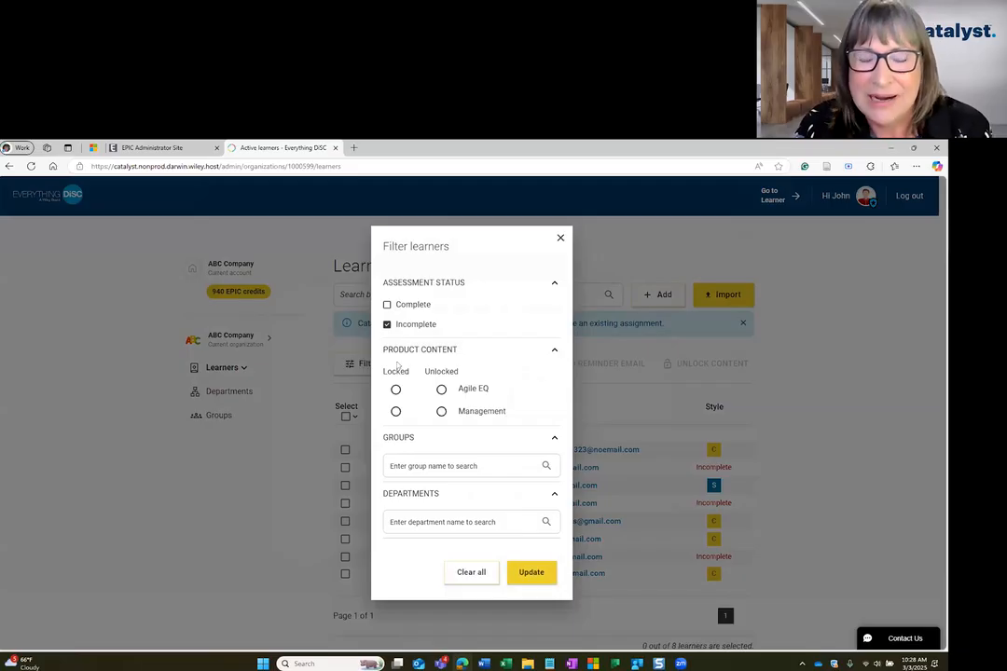
{"action": "left_click", "coordinate": [452, 464]}
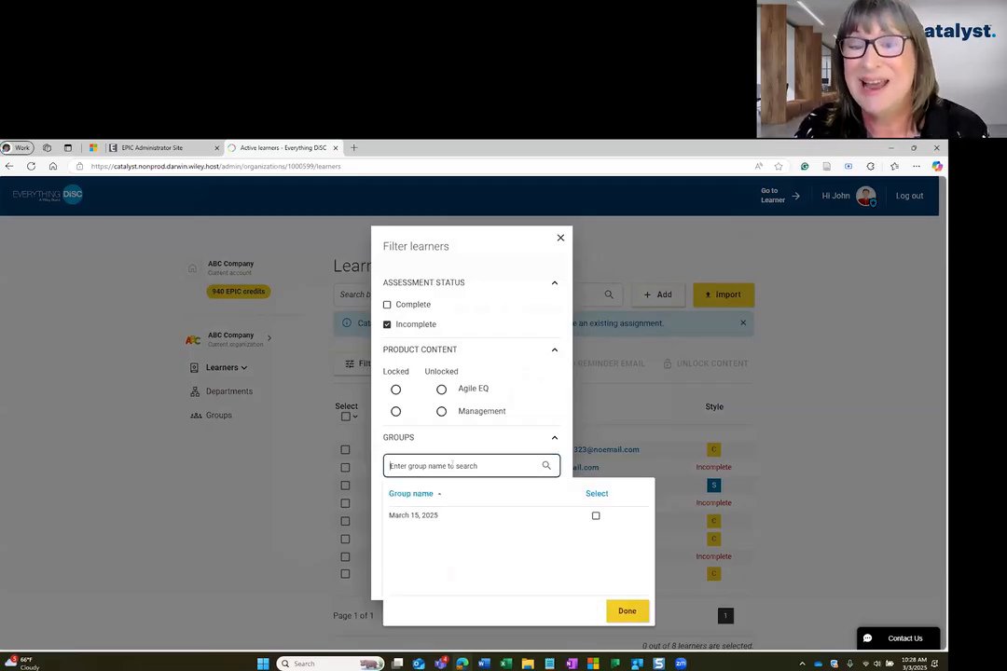
{"action": "left_click", "coordinate": [596, 518]}
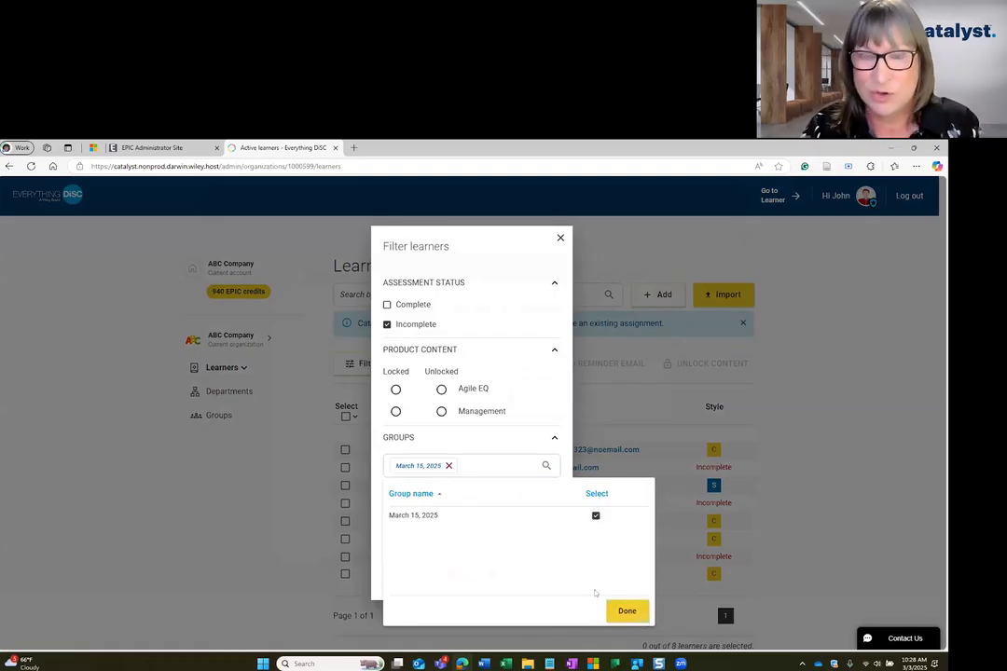
{"action": "left_click", "coordinate": [620, 611]}
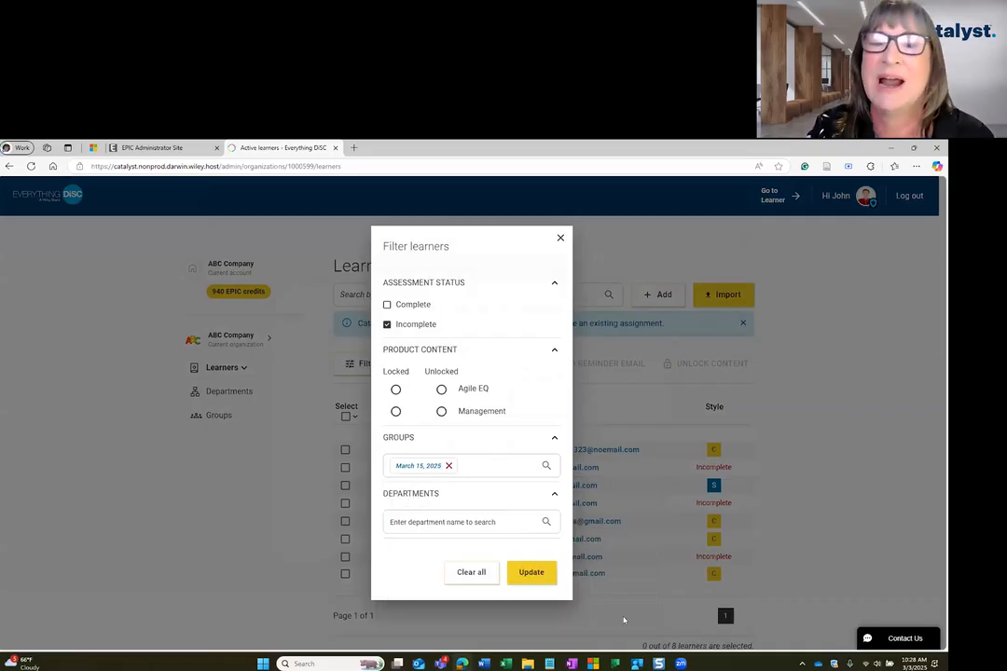
{"action": "left_click", "coordinate": [536, 574]}
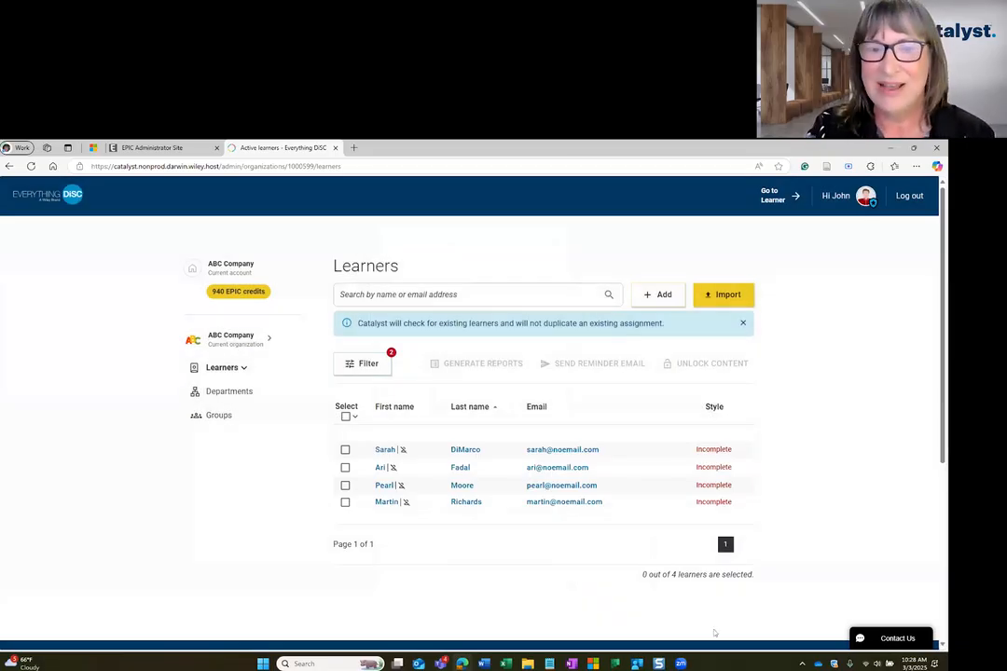
Select all filtered learners and send them a reminder email with the custom message "Please complete the assessment.".
{"action": "left_click", "coordinate": [345, 418]}
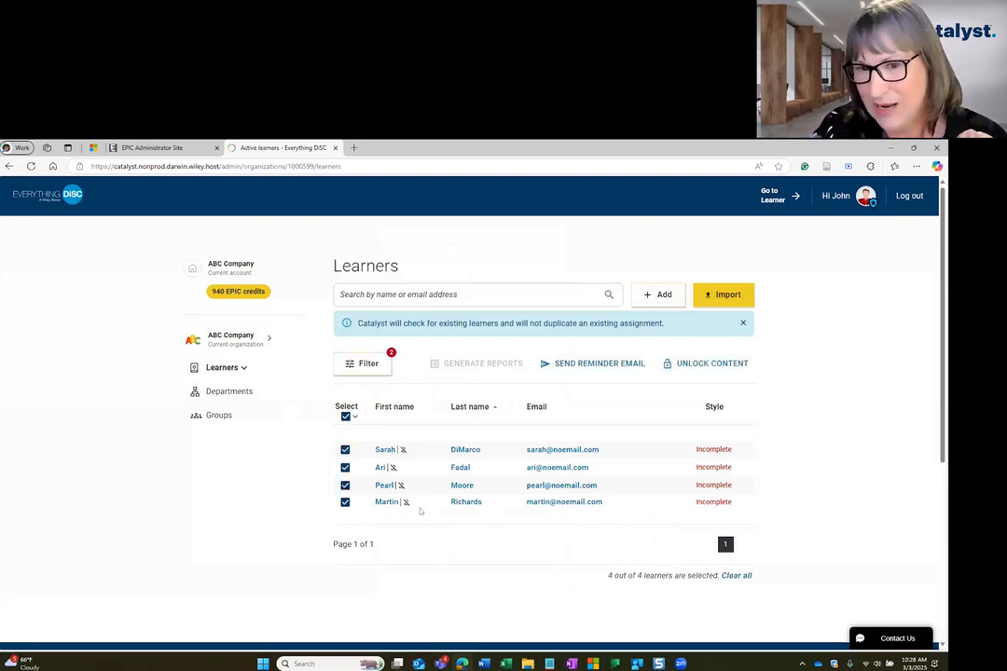
{"action": "left_click", "coordinate": [583, 368]}
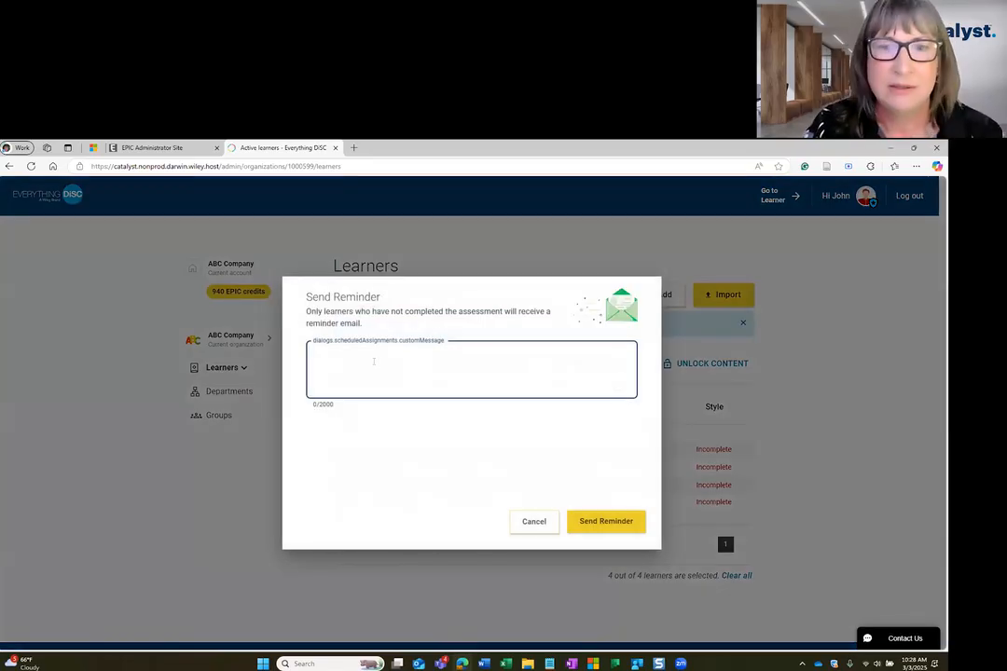
{"action": "type", "text": "Please complete the assessment."}
{"action": "left_click", "coordinate": [600, 520]}
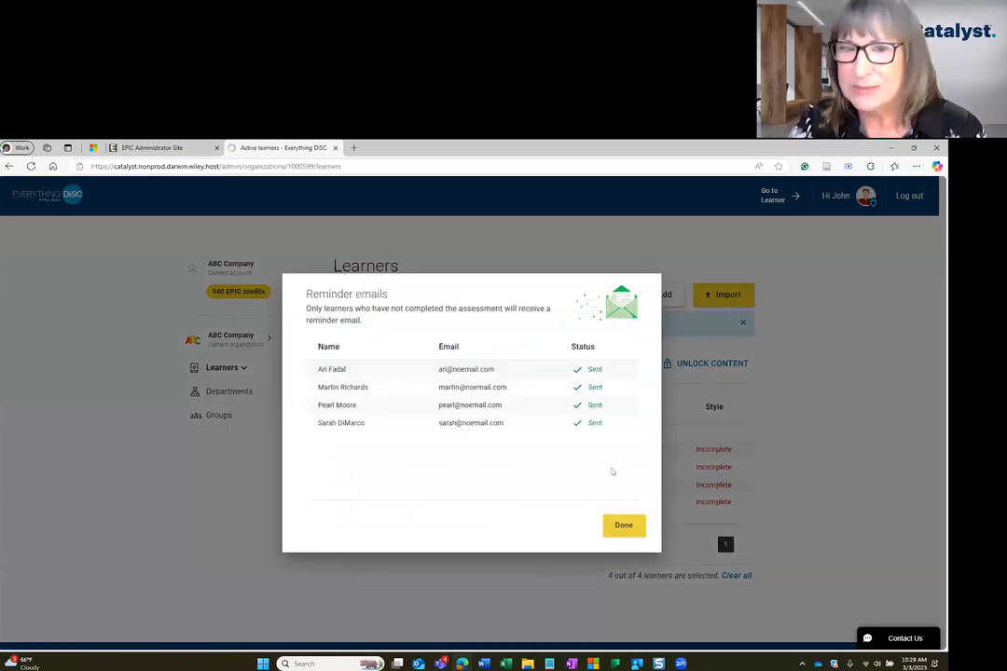
{"action": "left_click", "coordinate": [624, 527]}
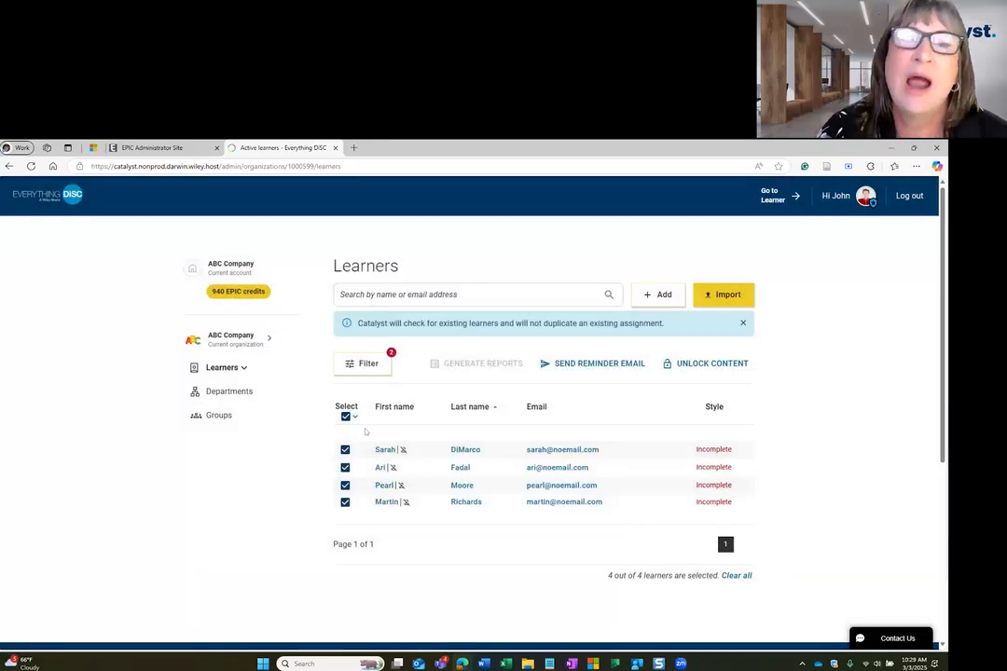
Change the learner filter to Complete assessment status instead of Incomplete and remove the group from it.
{"action": "left_click", "coordinate": [364, 366]}
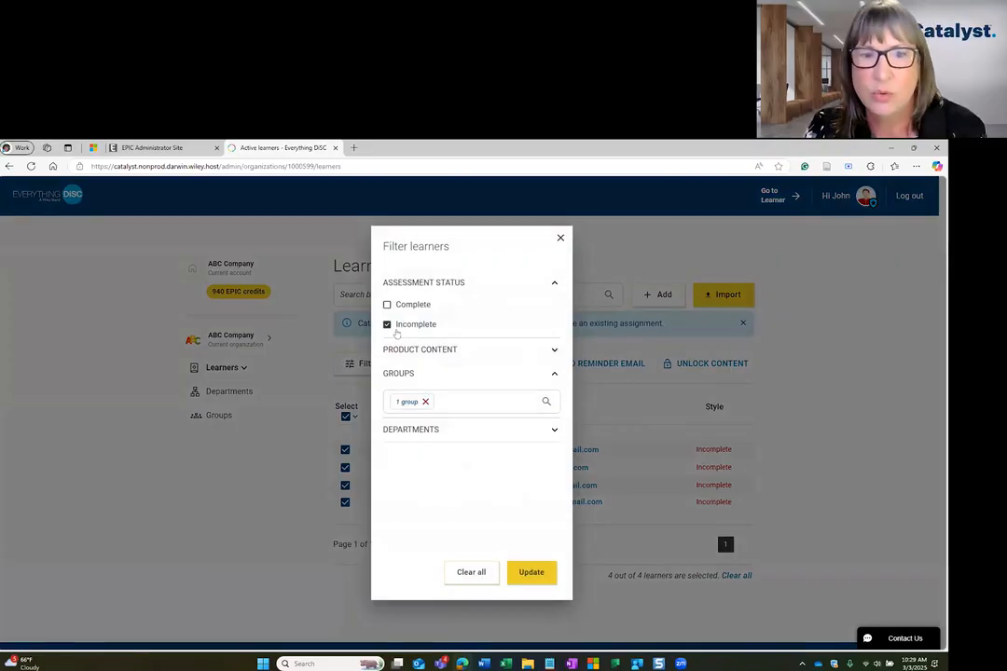
{"action": "left_click", "coordinate": [386, 324]}
{"action": "left_click", "coordinate": [387, 305]}
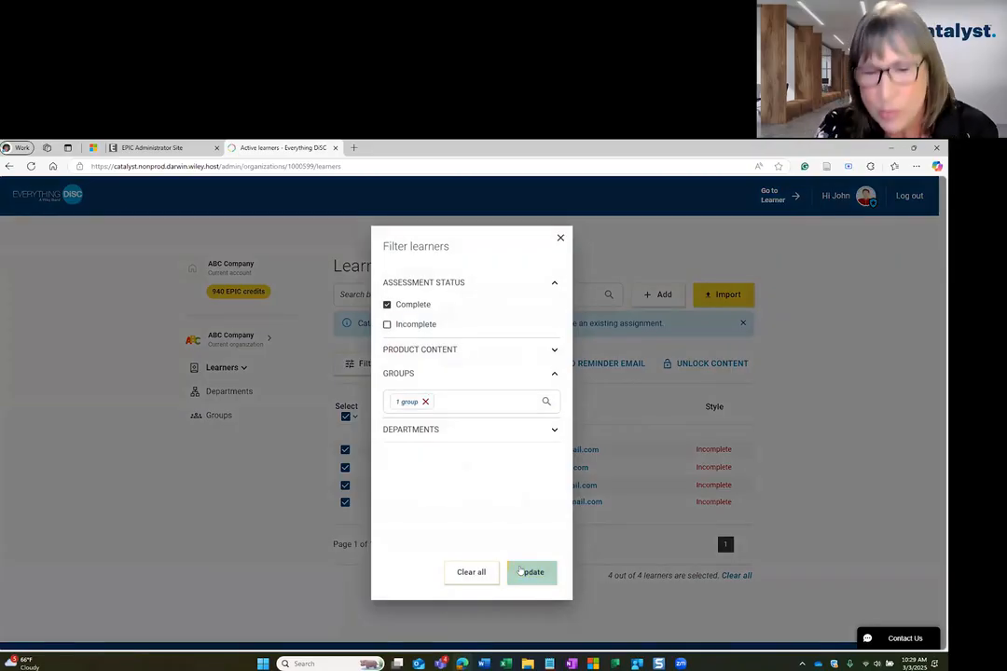
{"action": "left_click", "coordinate": [426, 401]}
{"action": "left_click", "coordinate": [532, 572]}
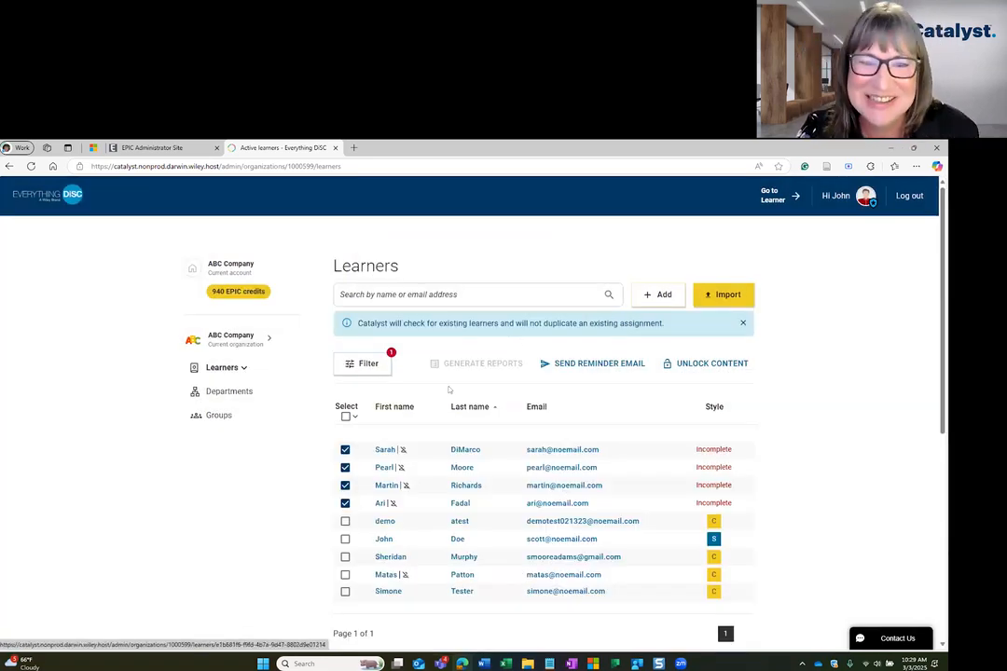
{"action": "left_click", "coordinate": [347, 412]}
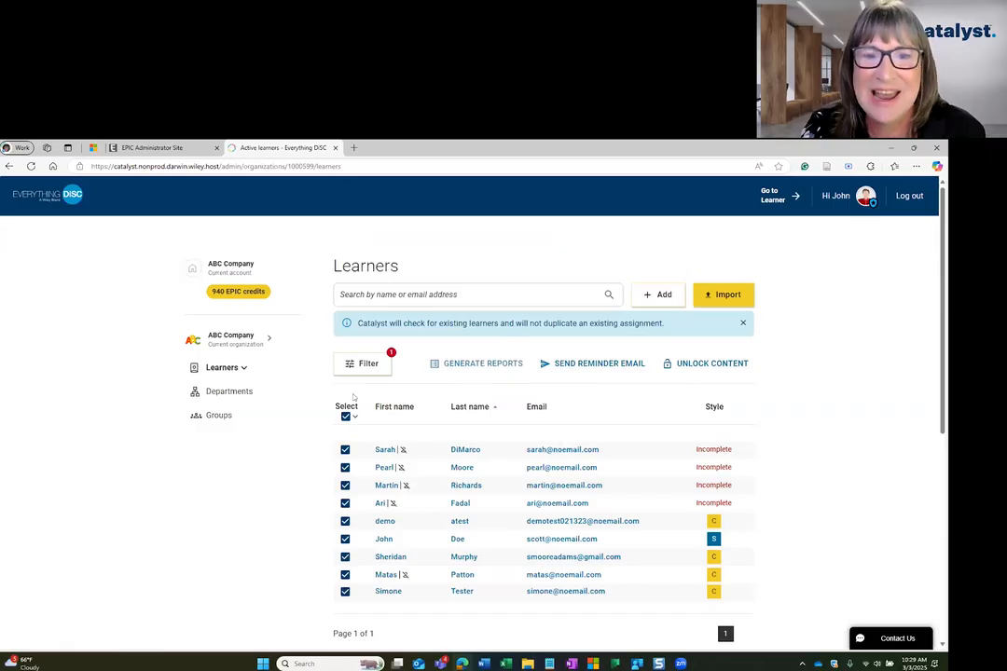
{"action": "left_click", "coordinate": [364, 363]}
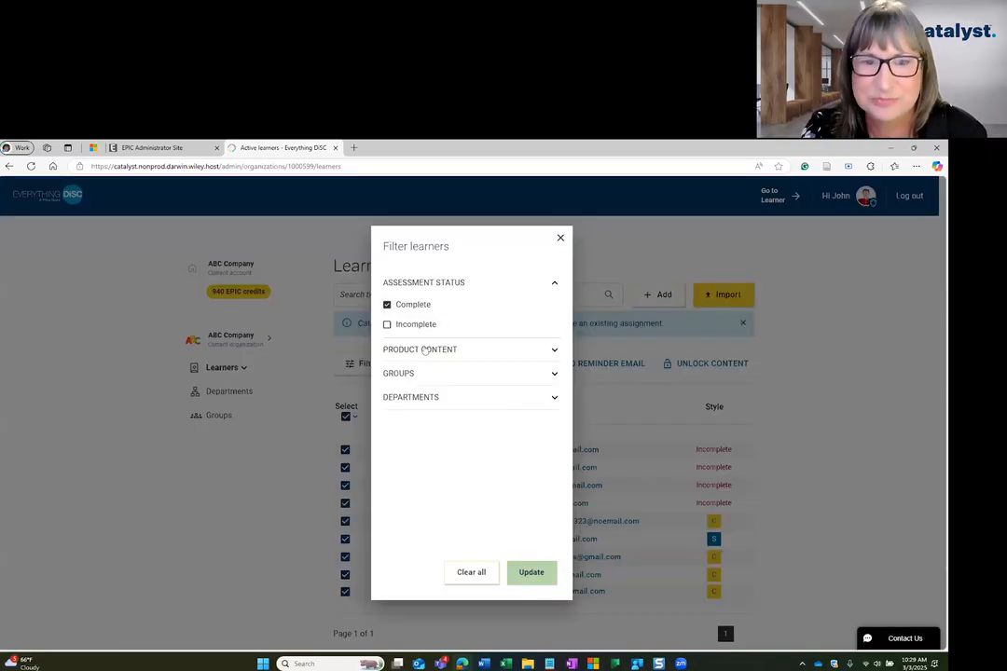
{"action": "left_click", "coordinate": [531, 571]}
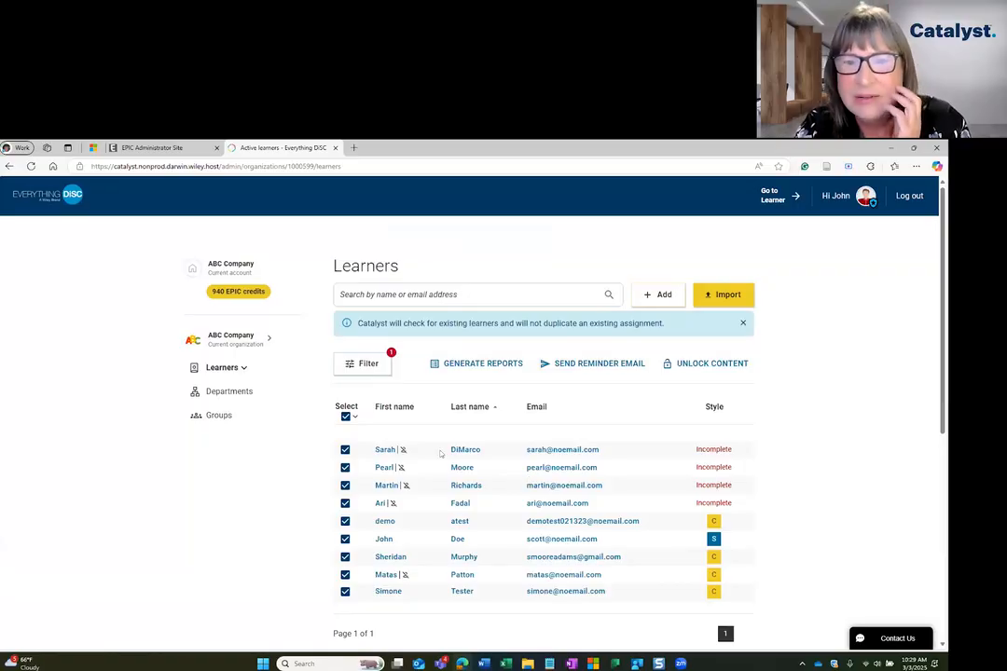
{"action": "left_click", "coordinate": [364, 364]}
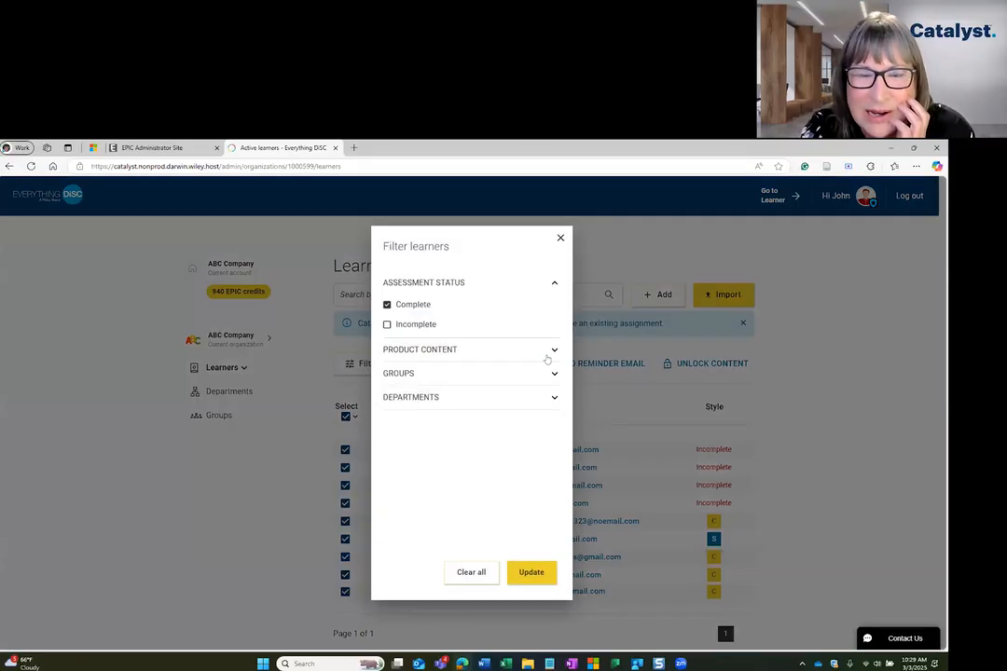
{"action": "left_click", "coordinate": [472, 573]}
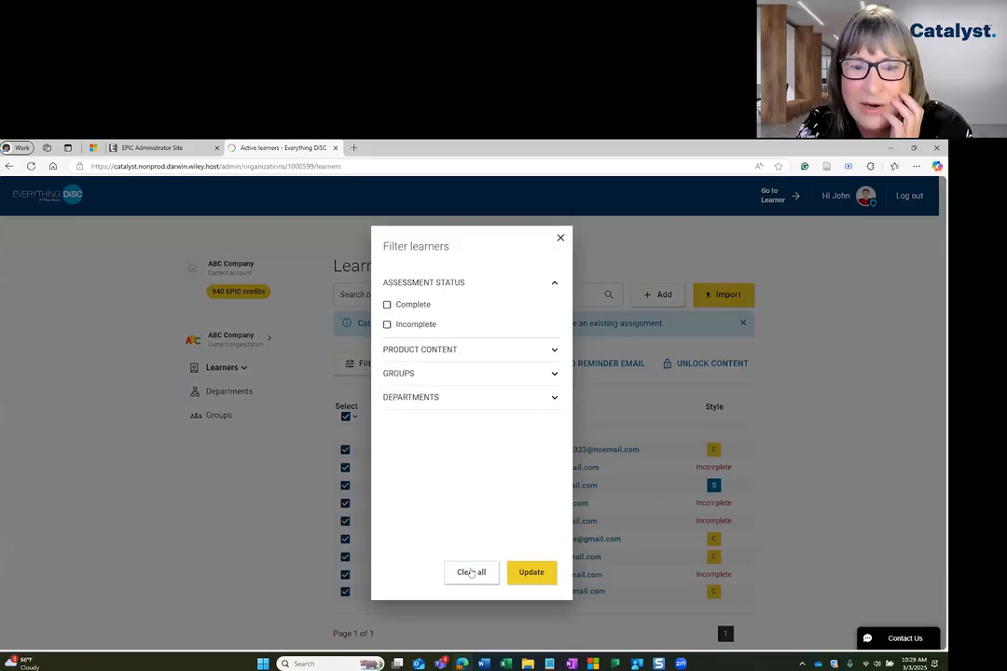
{"action": "left_click", "coordinate": [387, 323]}
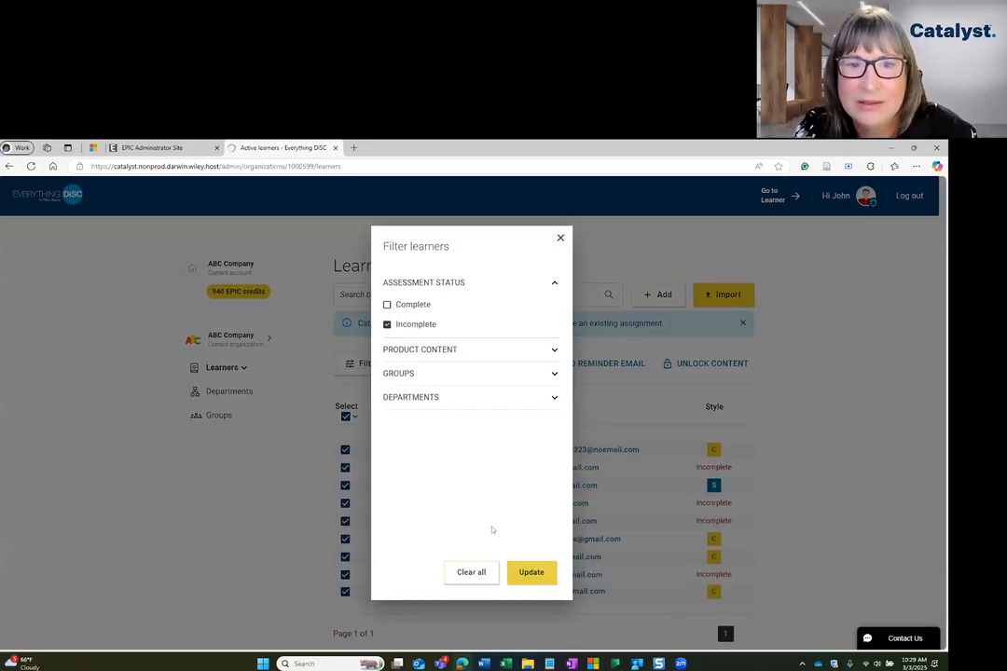
{"action": "left_click", "coordinate": [528, 575]}
Clear all learner filters, then filter the learners by Complete assessment status.
{"action": "left_click", "coordinate": [363, 363]}
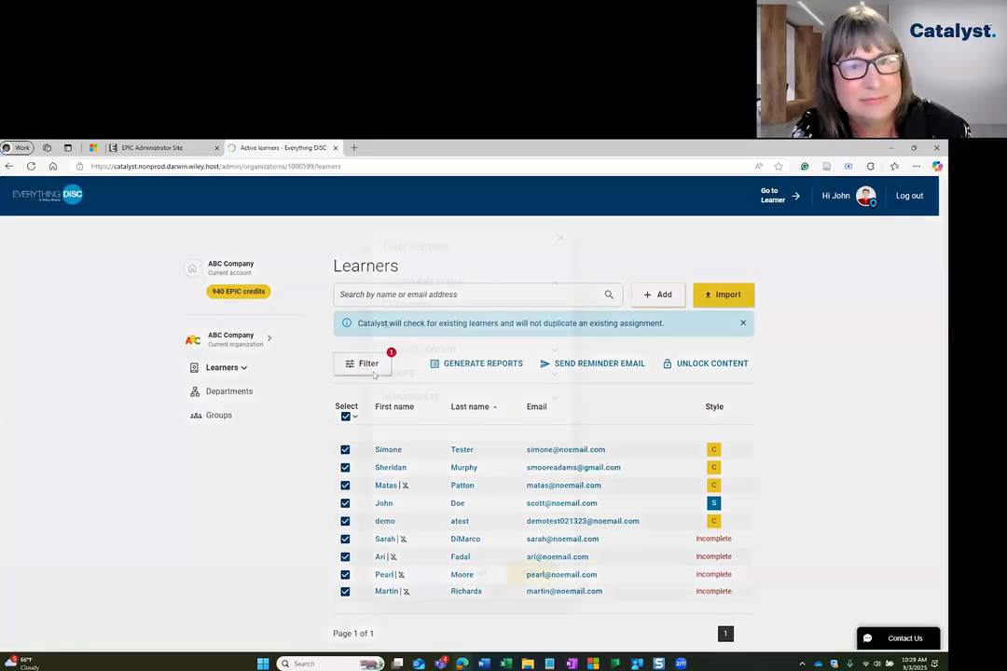
{"action": "left_click", "coordinate": [471, 572]}
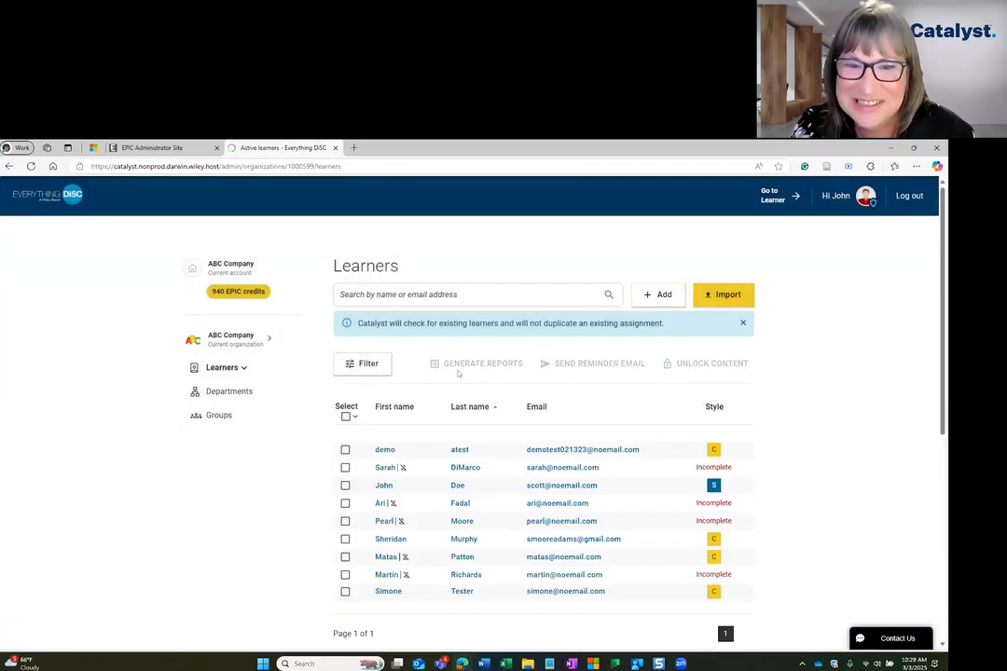
{"action": "left_click", "coordinate": [353, 365]}
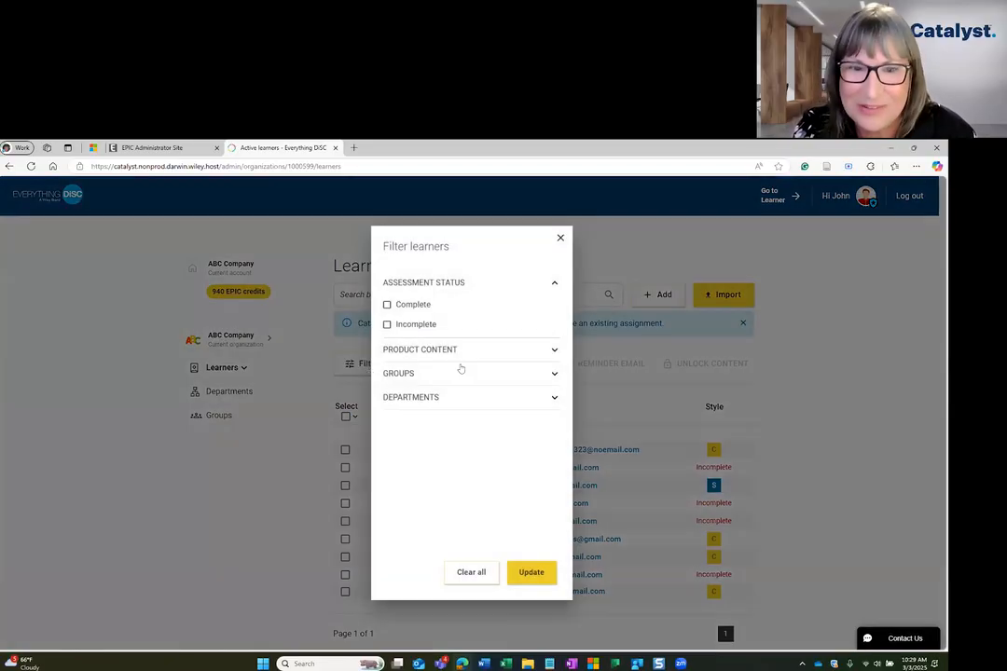
{"action": "left_click", "coordinate": [410, 306]}
{"action": "left_click", "coordinate": [532, 570]}
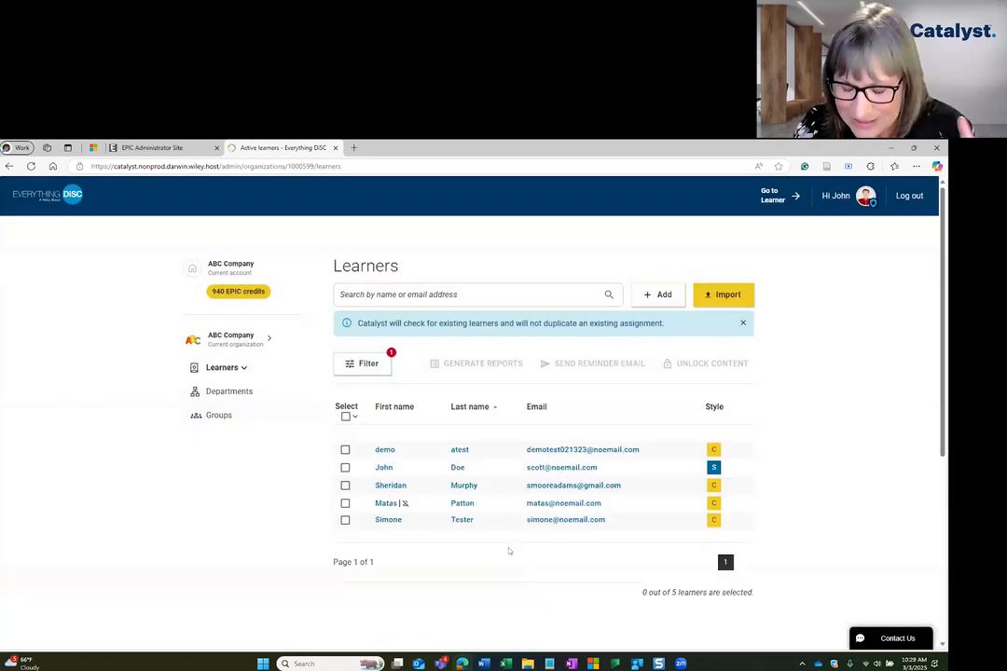
Select all filtered learners and add their Workplace profile and Supplement for Facilitator reports to a batch, leaving out Agile EQ and Management.
{"action": "left_click", "coordinate": [345, 416]}
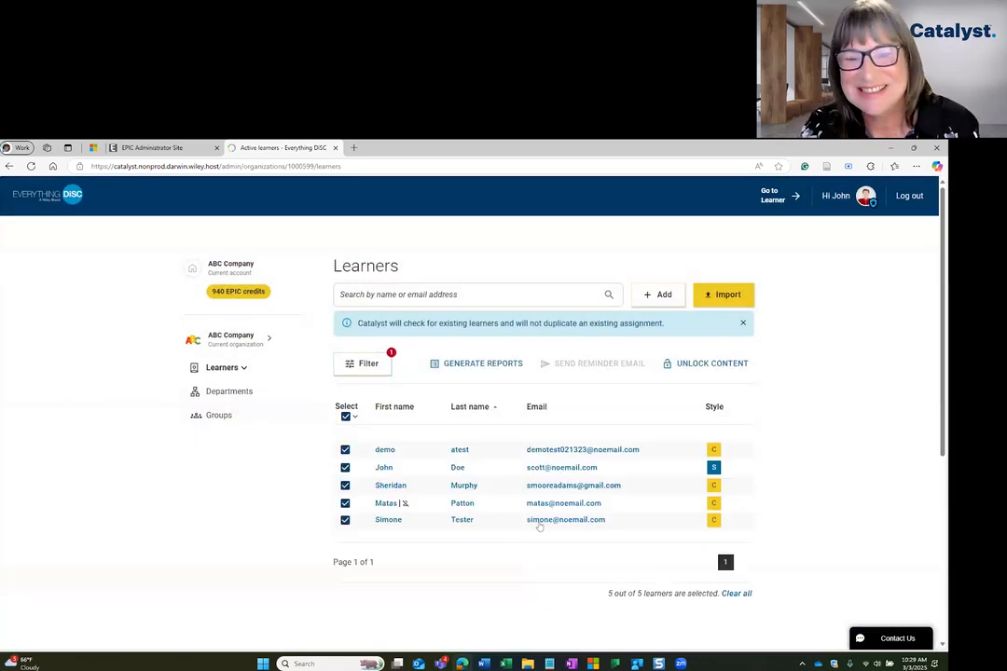
{"action": "left_click", "coordinate": [504, 365]}
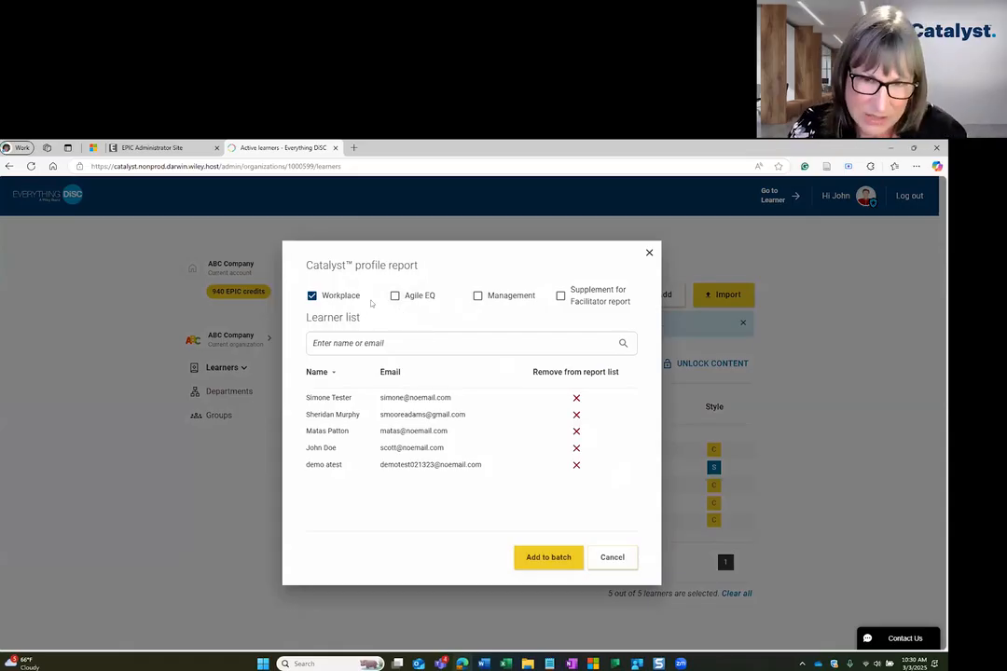
{"action": "left_click", "coordinate": [404, 296]}
{"action": "left_click", "coordinate": [478, 295]}
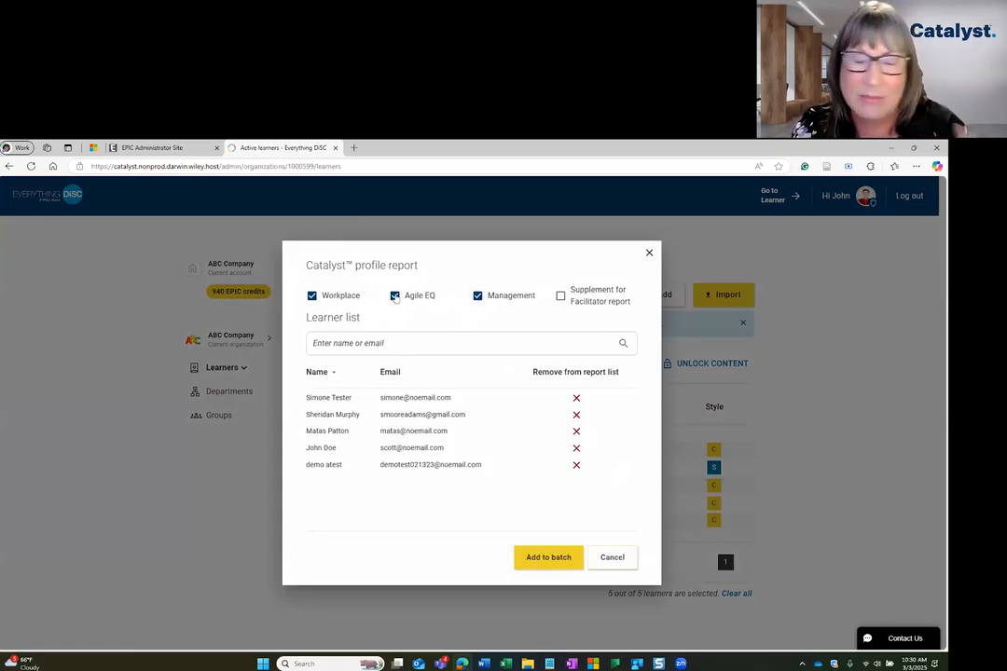
{"action": "left_click", "coordinate": [477, 296]}
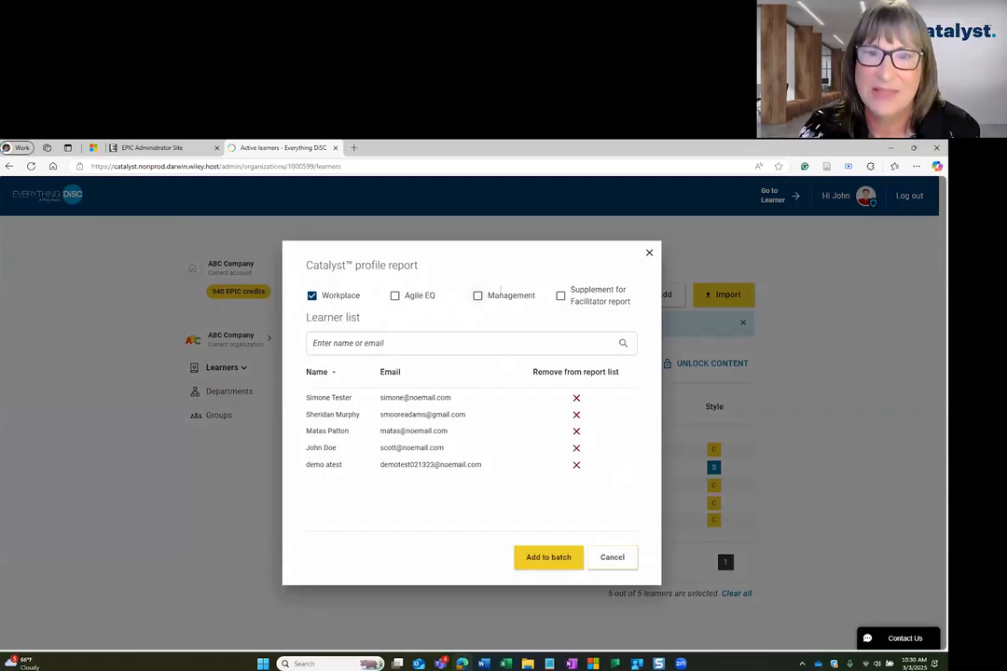
{"action": "left_click", "coordinate": [559, 297]}
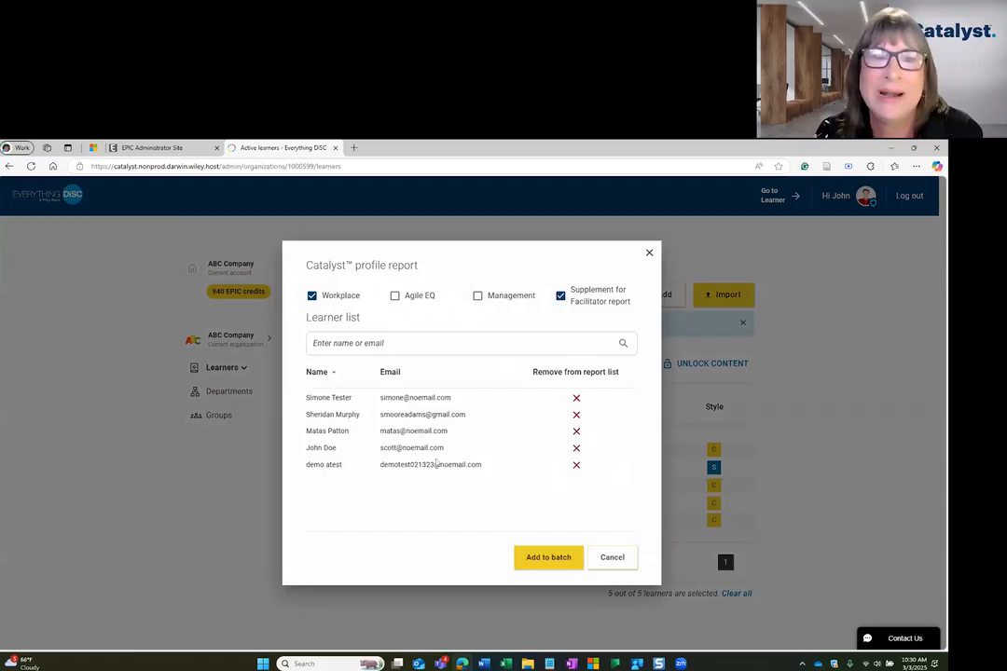
{"action": "left_click", "coordinate": [542, 557]}
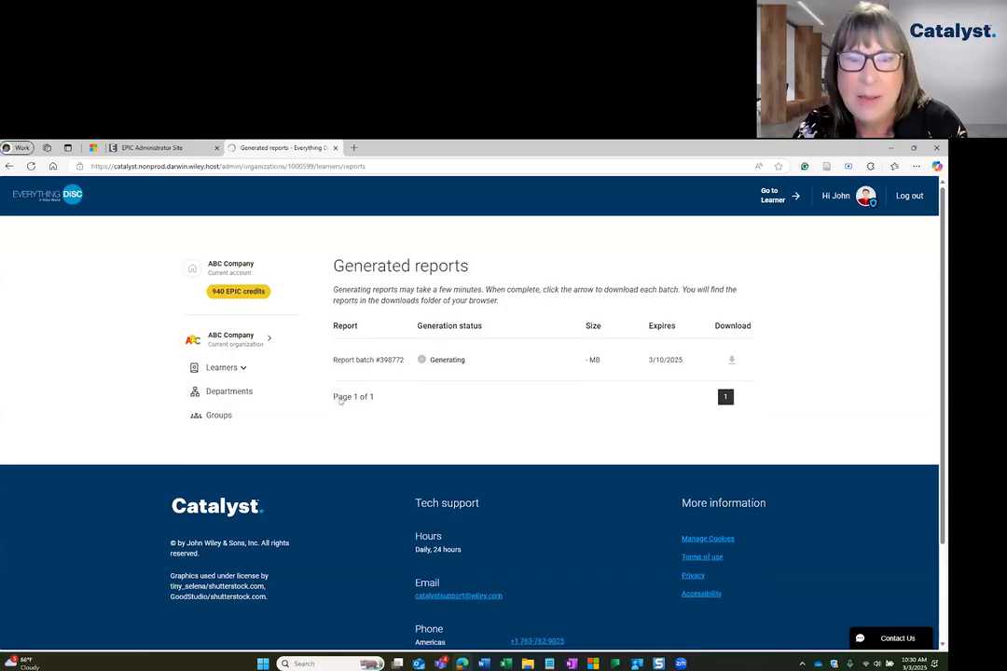
View the active learners list and return to the generated reports to check the batch's generation status.
{"action": "left_click", "coordinate": [242, 368]}
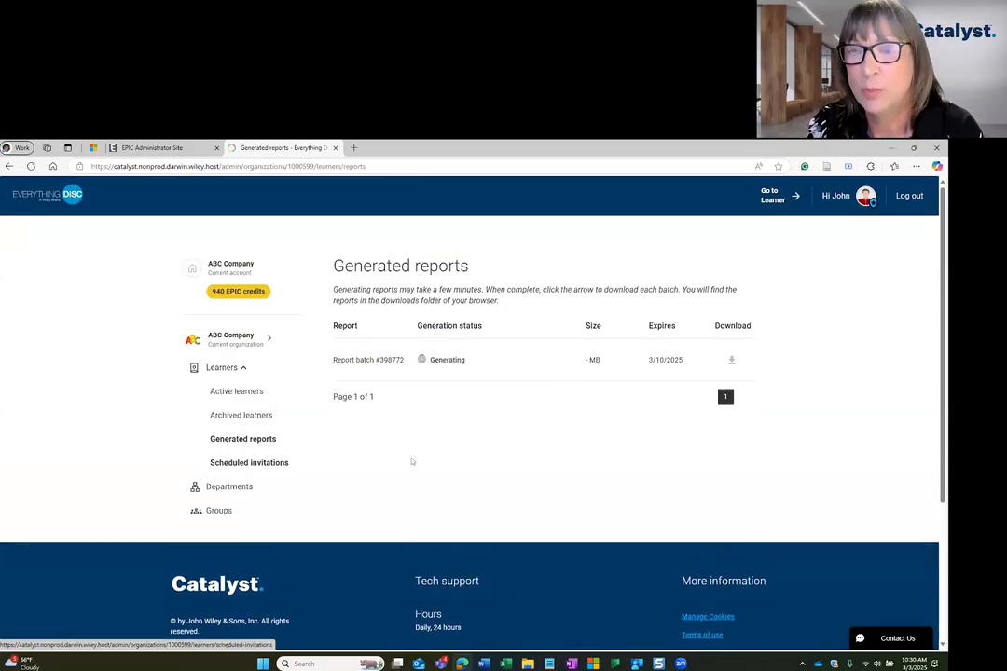
{"action": "left_click", "coordinate": [252, 399]}
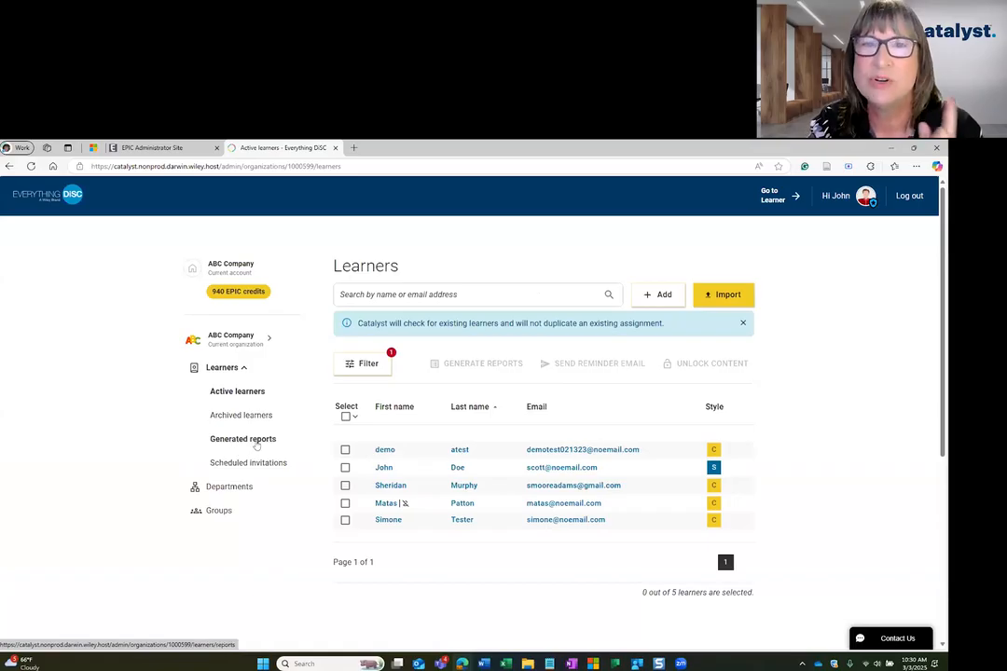
{"action": "left_click", "coordinate": [257, 442]}
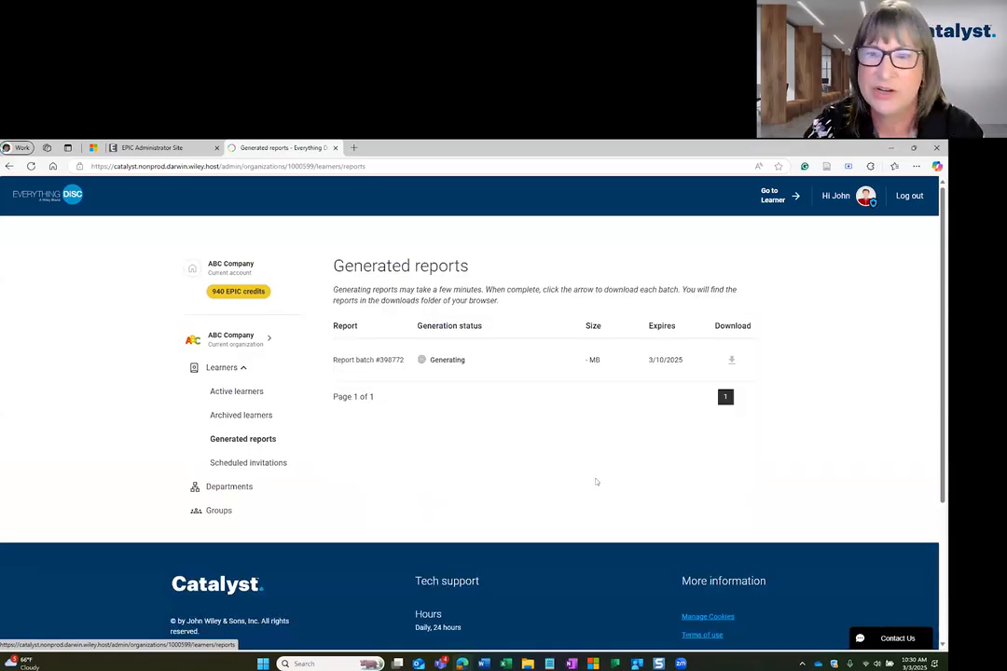
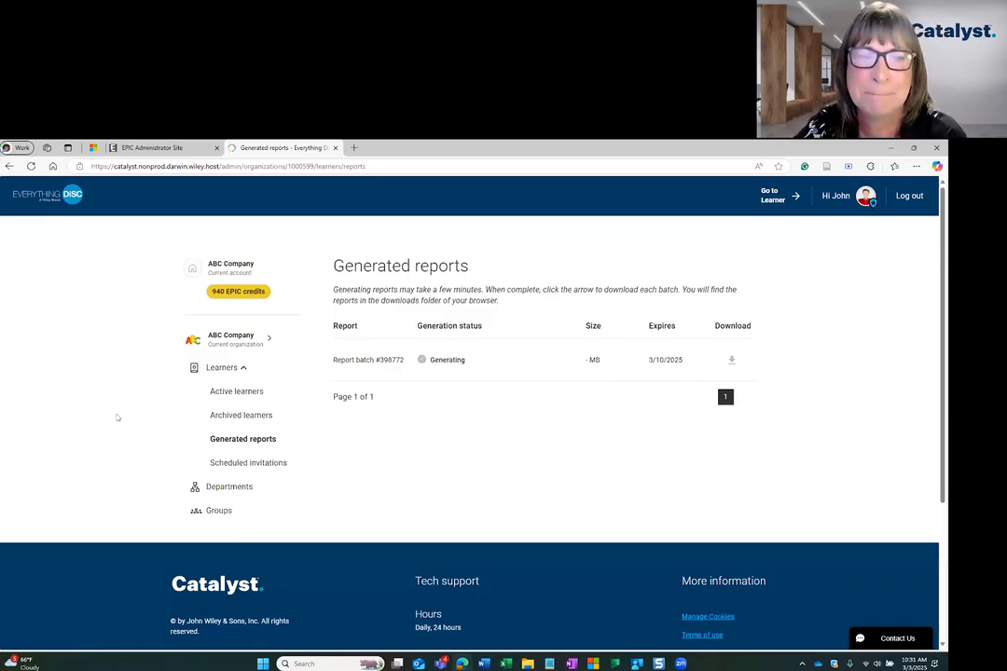
Return to the active learners list and clear all learner filters to list every learner again.
{"action": "left_click", "coordinate": [237, 392]}
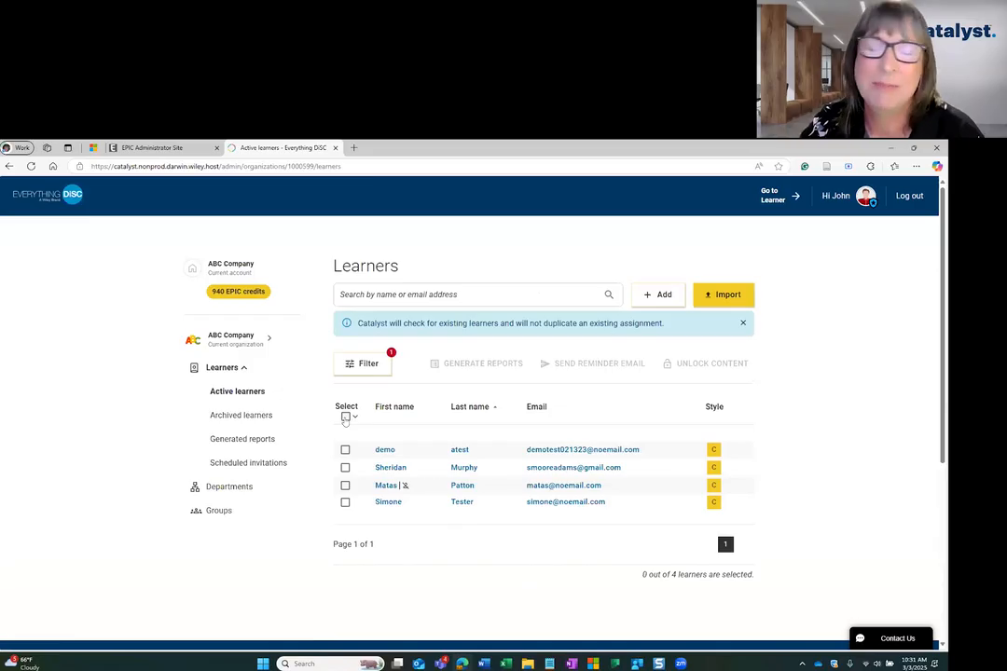
{"action": "left_click", "coordinate": [345, 451]}
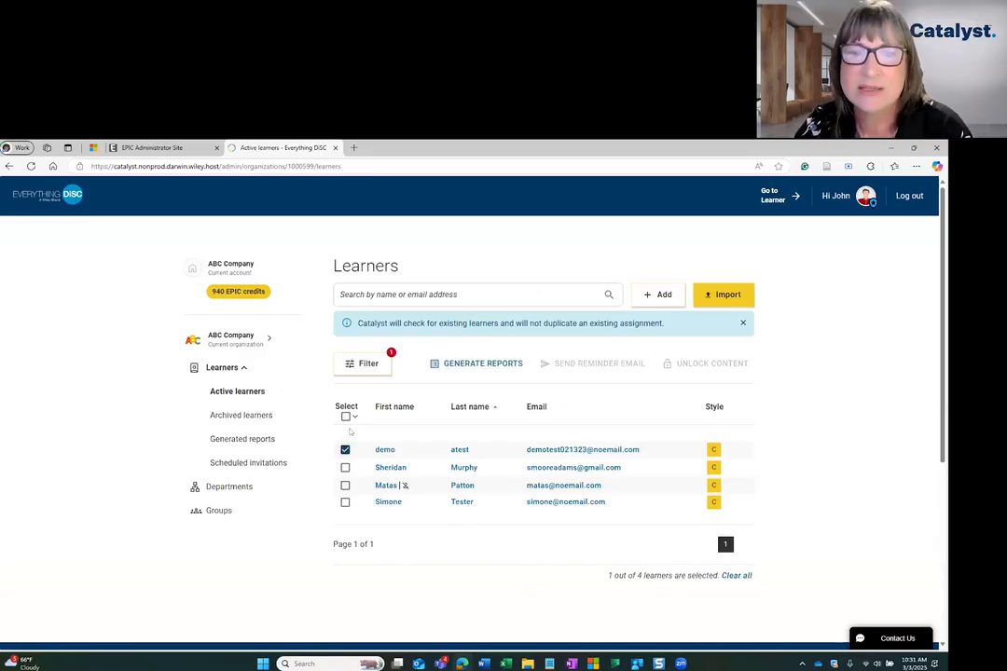
{"action": "left_click", "coordinate": [364, 363]}
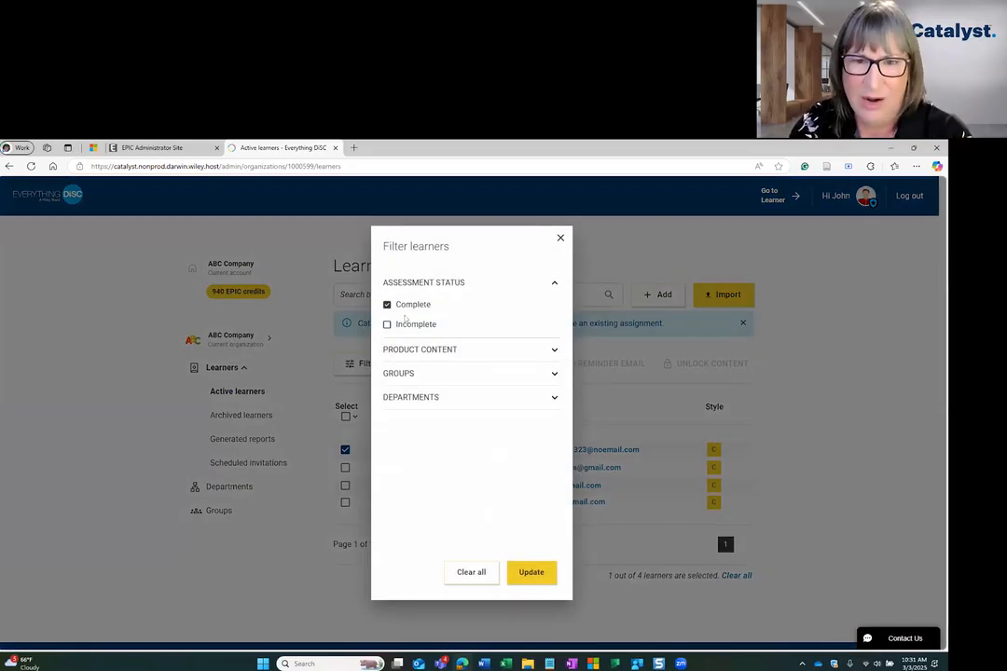
{"action": "left_click", "coordinate": [387, 325]}
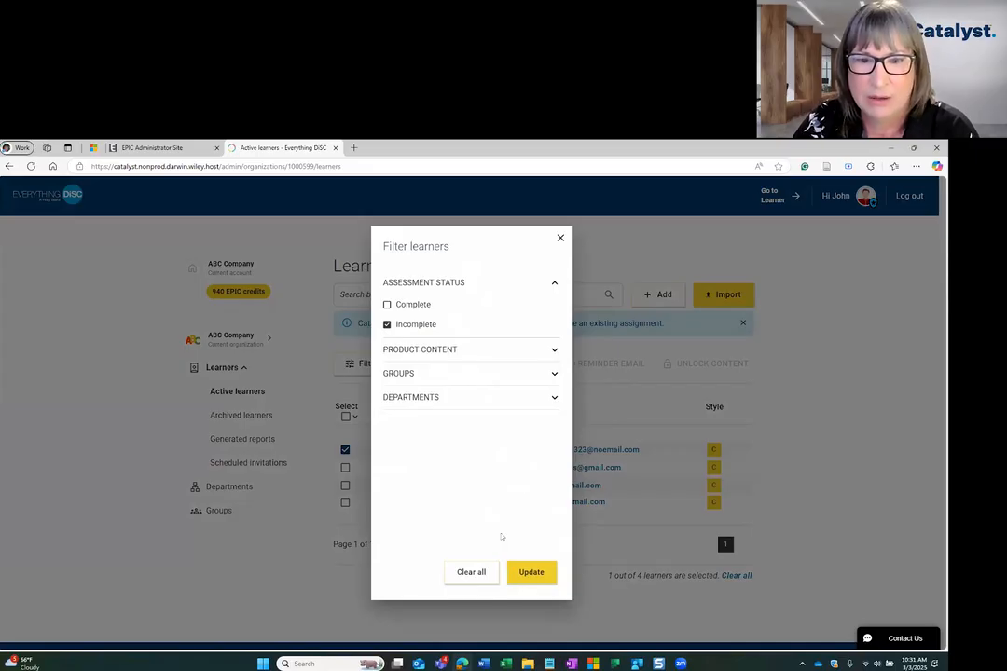
{"action": "left_click", "coordinate": [471, 573]}
{"action": "left_click", "coordinate": [546, 574]}
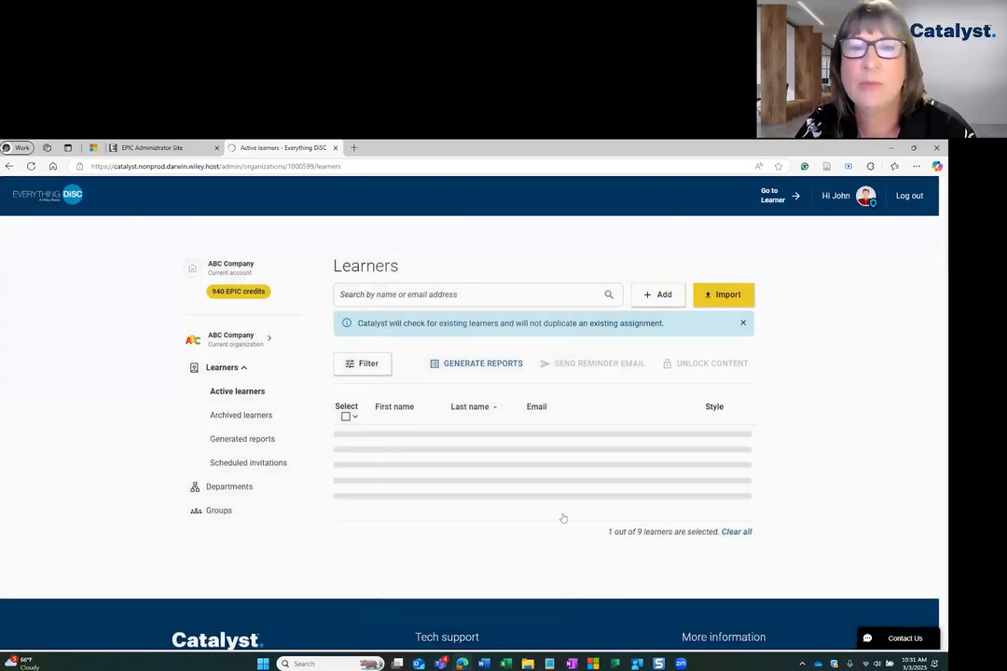
Select all learners and choose the Agile EQ add-on as the Workplace content to unlock for them.
{"action": "left_click", "coordinate": [345, 416]}
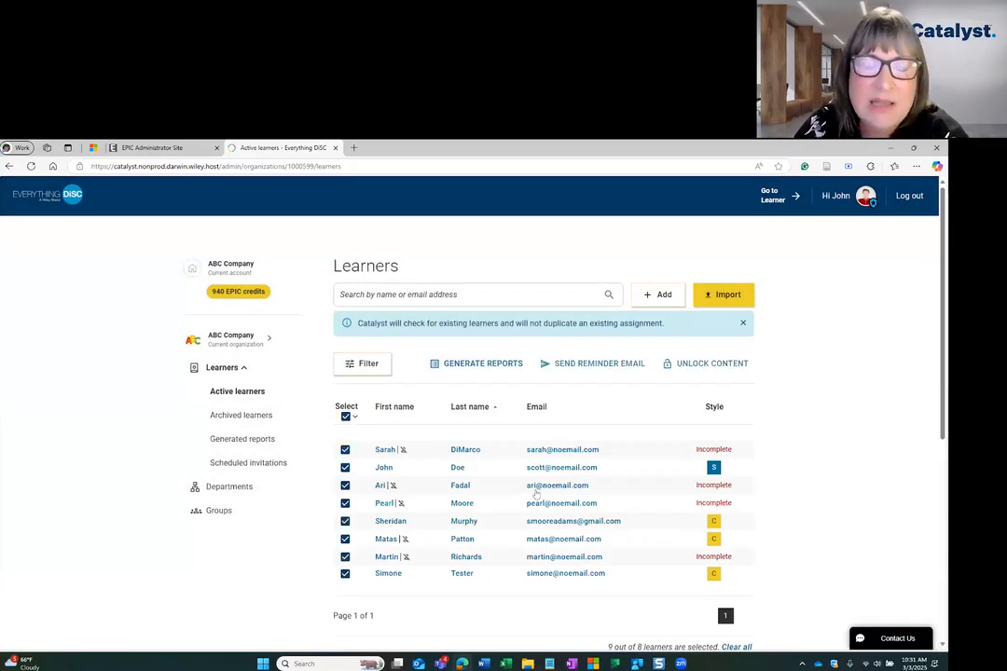
{"action": "left_click", "coordinate": [346, 417]}
{"action": "left_click", "coordinate": [345, 450]}
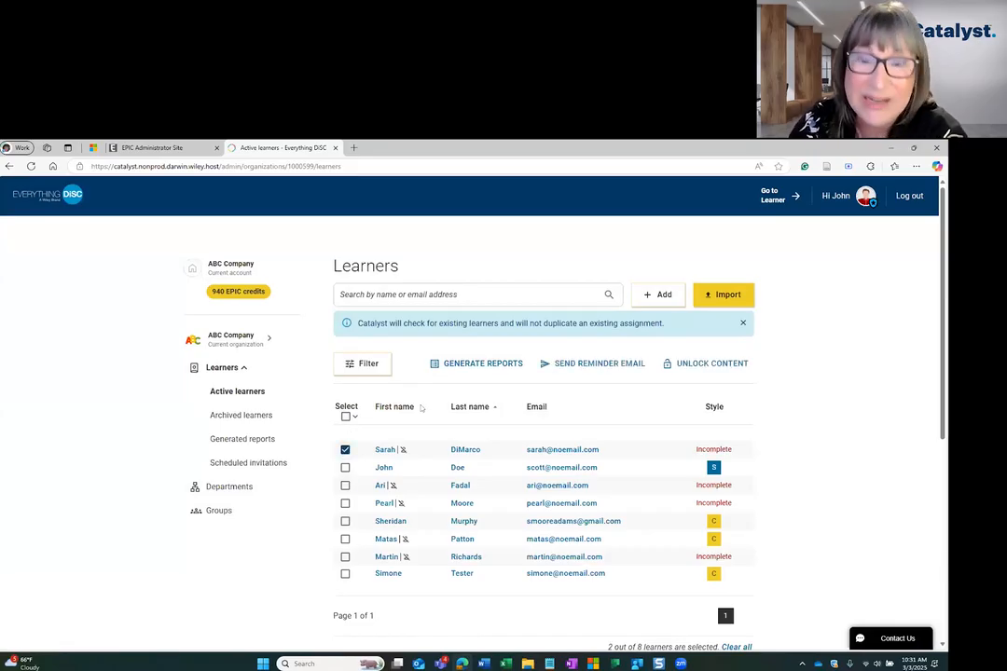
{"action": "left_click", "coordinate": [345, 416]}
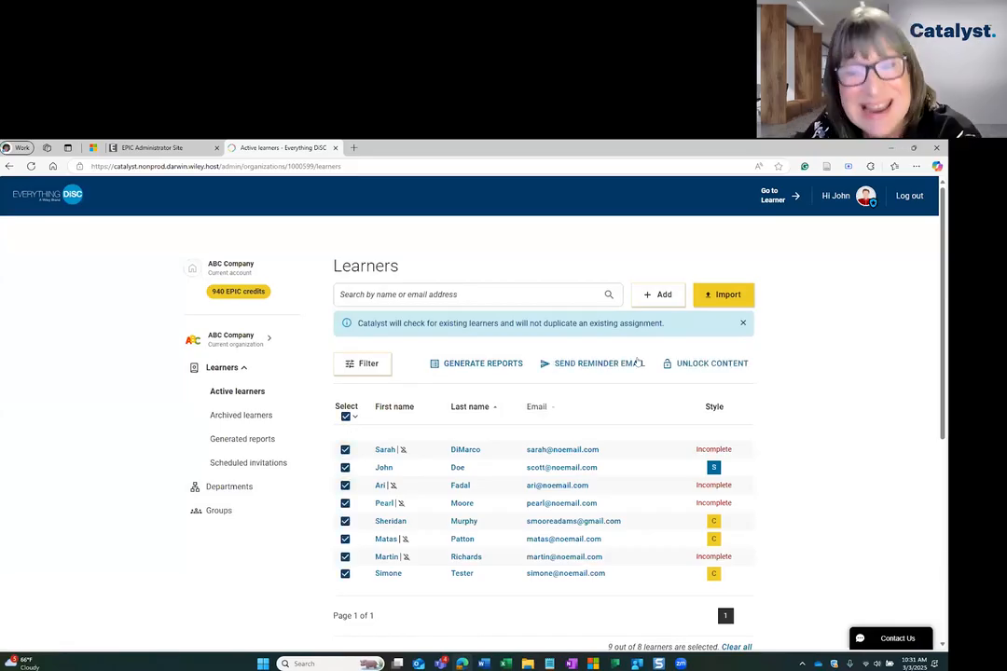
{"action": "left_click", "coordinate": [718, 362]}
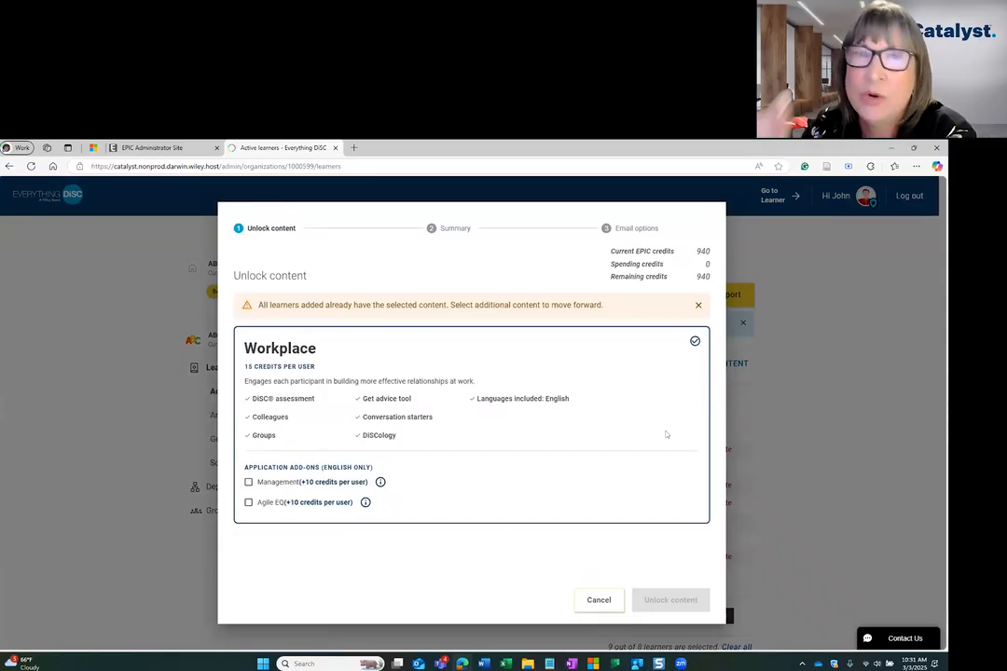
{"action": "left_click", "coordinate": [248, 502]}
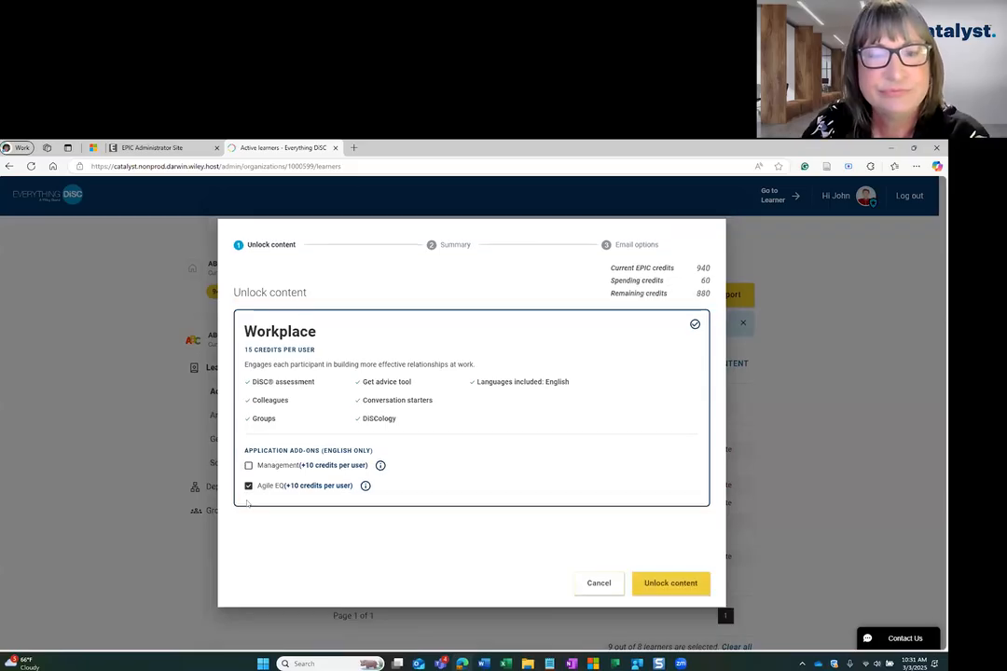
{"action": "left_click", "coordinate": [662, 584]}
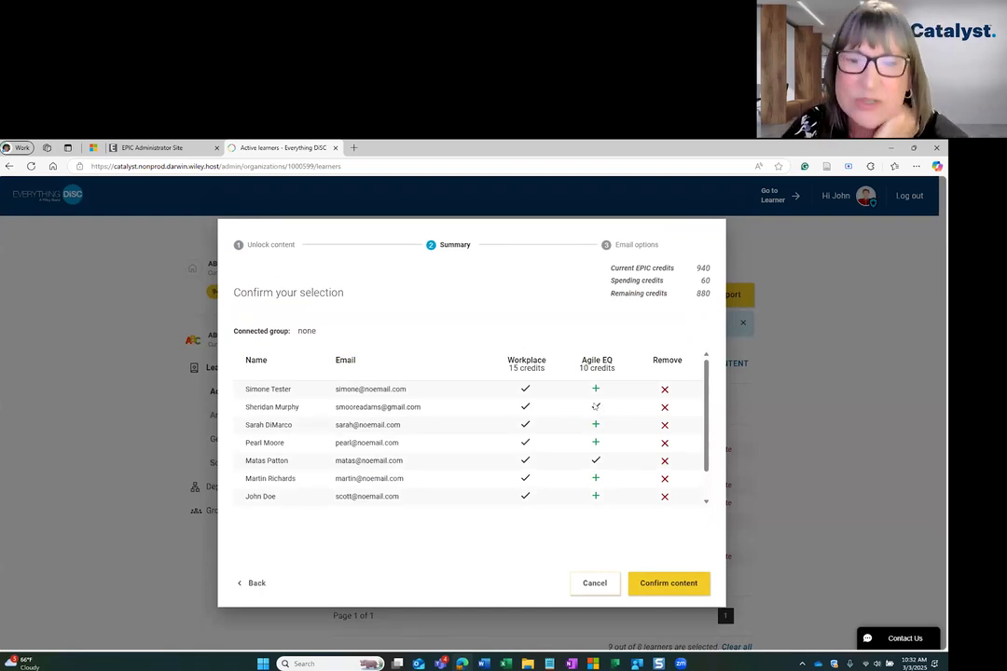
Review each learner's Workplace and Agile EQ access in the summary and confirm the content.
{"action": "mouse_move", "coordinate": [599, 407]}
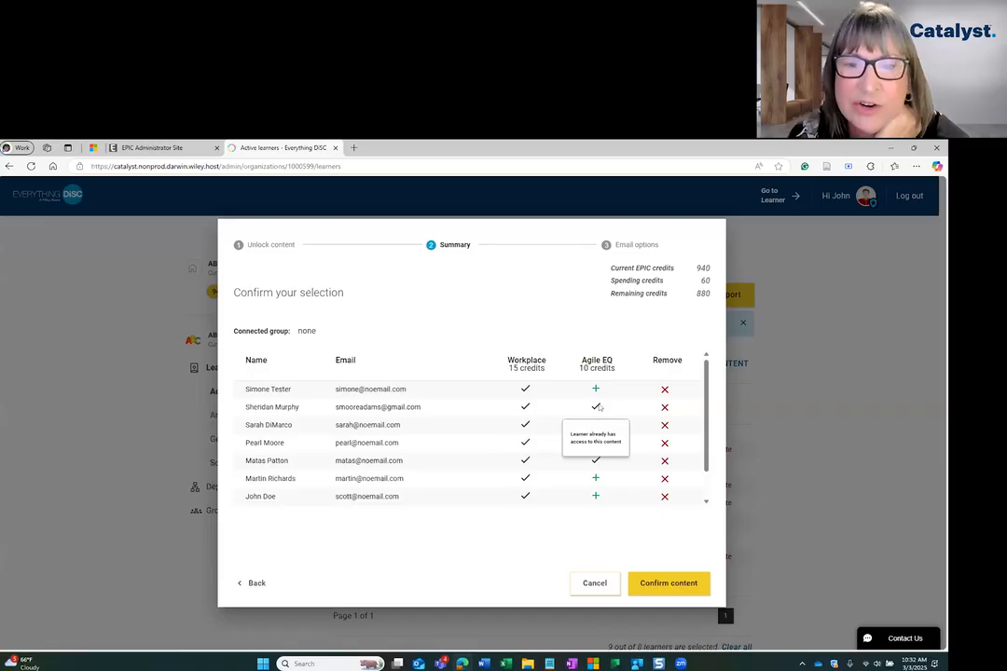
{"action": "mouse_move", "coordinate": [595, 463]}
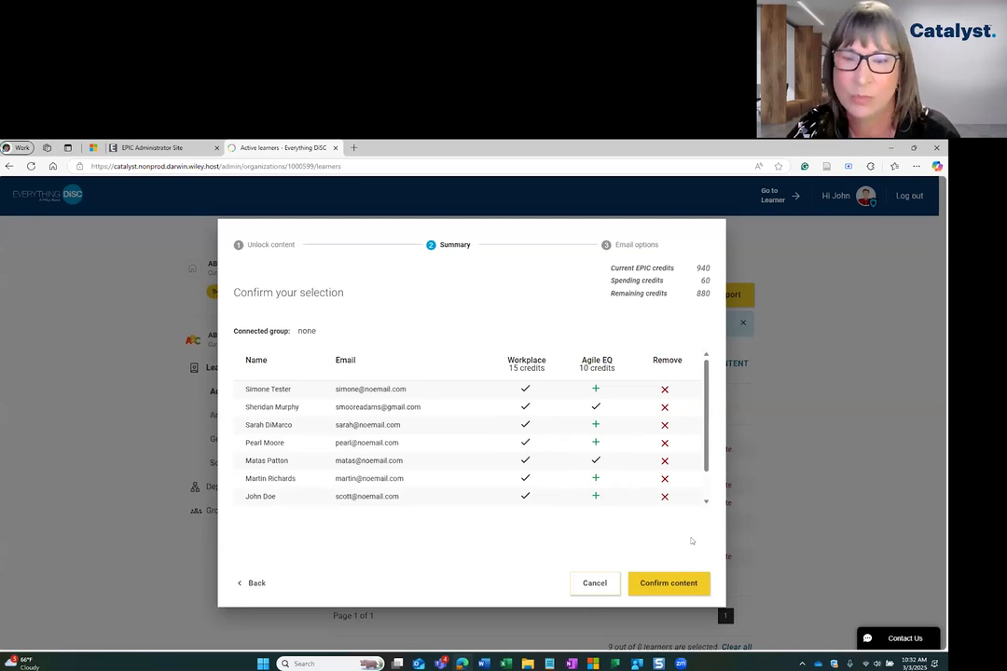
{"action": "left_click", "coordinate": [706, 503]}
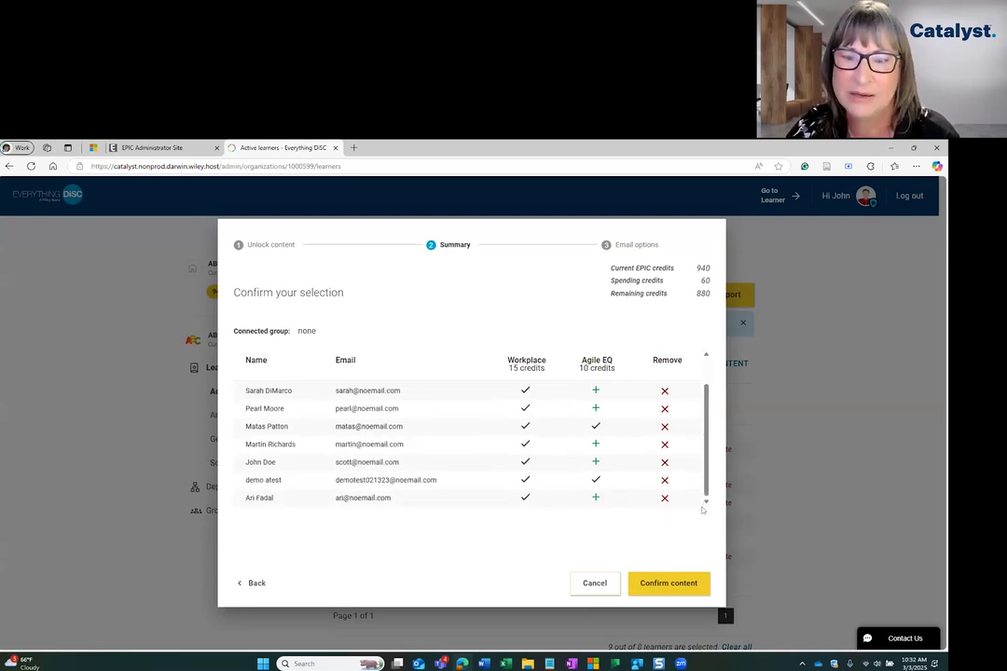
{"action": "left_click", "coordinate": [667, 584]}
Add "custom message" to the invitation email, send the assessments and close the completion dialog.
{"action": "left_click", "coordinate": [326, 383]}
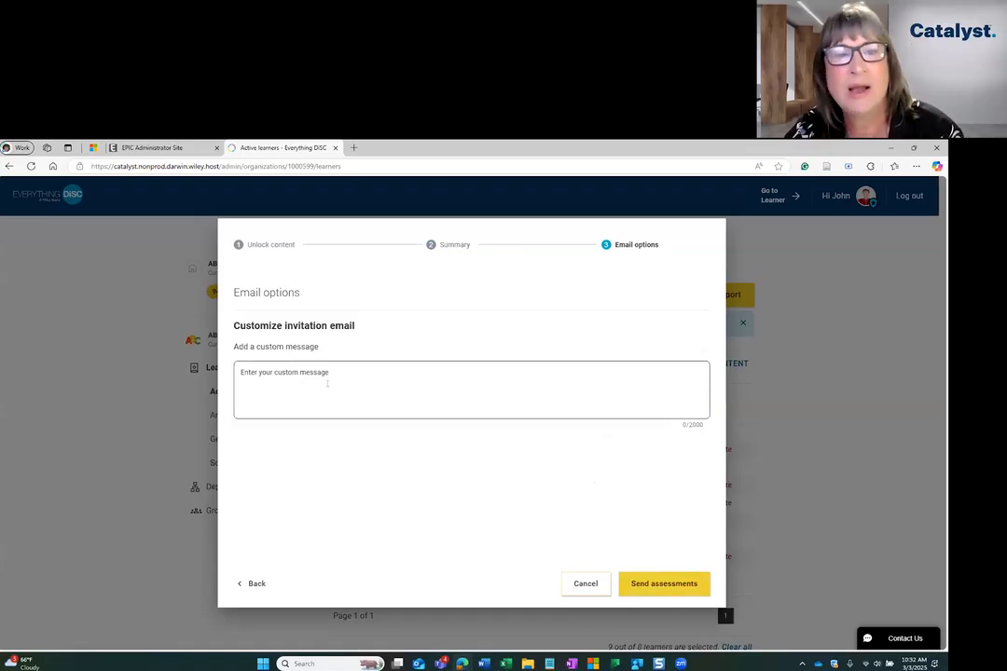
{"action": "type", "text": "custom "}
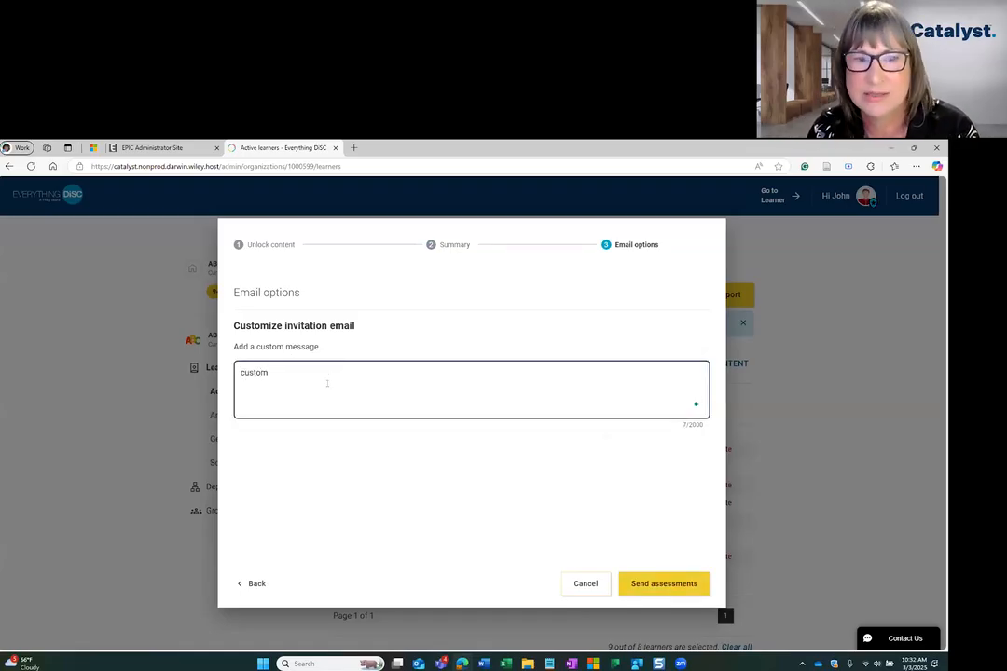
{"action": "type", "text": "message"}
{"action": "left_click", "coordinate": [660, 583]}
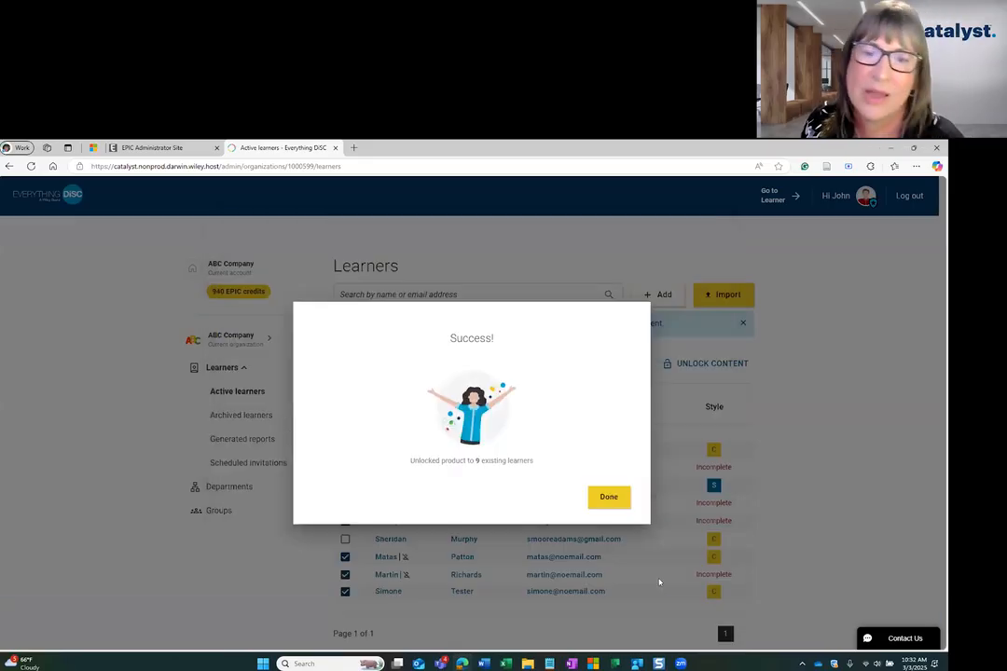
{"action": "left_click", "coordinate": [608, 497]}
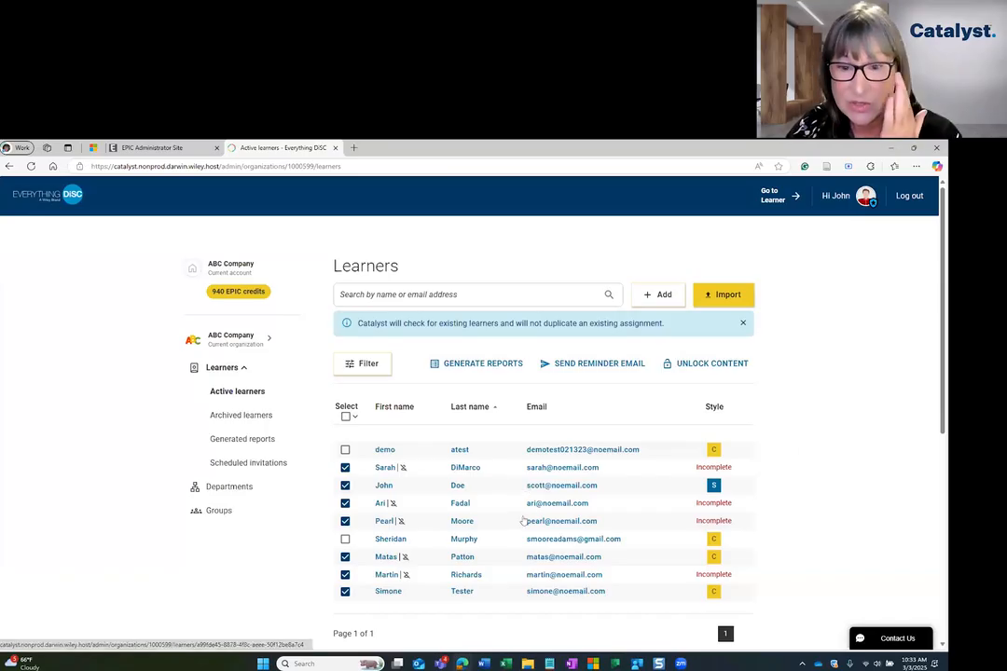
Open the first incomplete learner's profile and try adding Agile EQ, cancelling at the credit confirmation.
{"action": "left_click", "coordinate": [549, 469]}
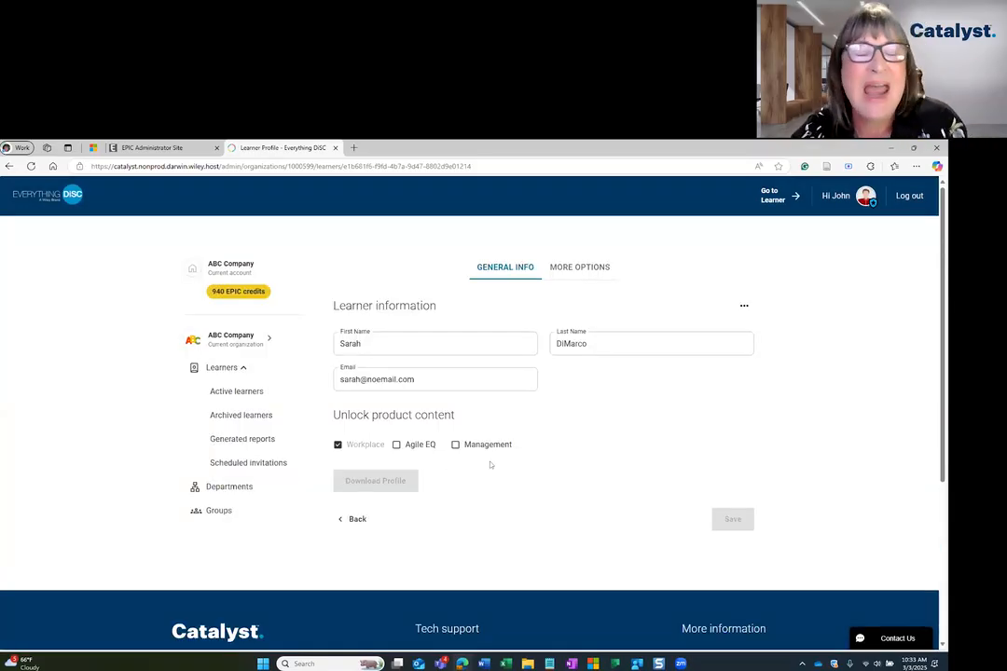
{"action": "left_click", "coordinate": [397, 444]}
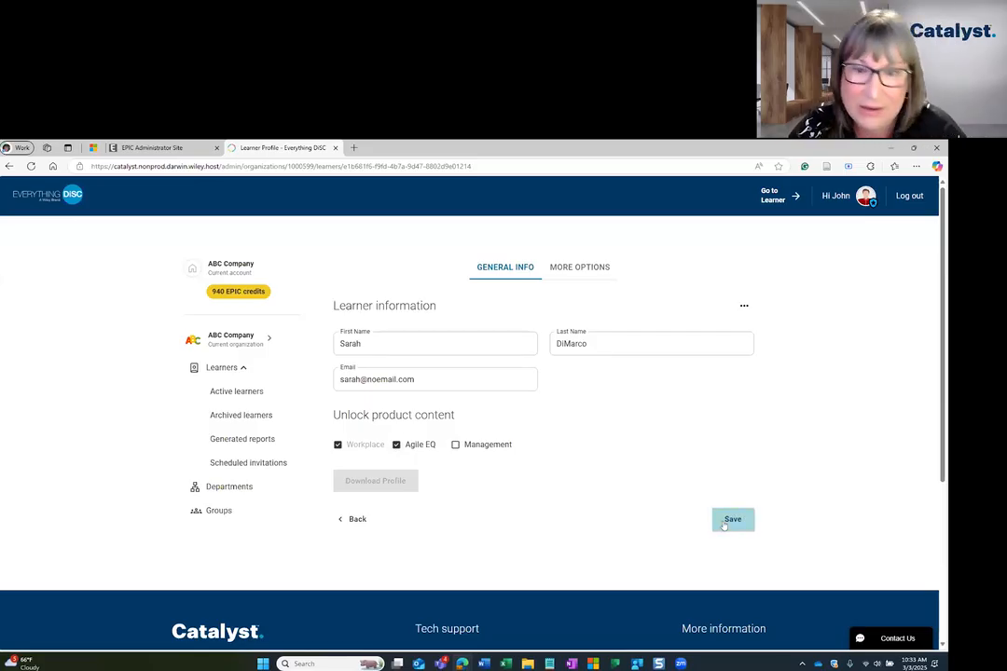
{"action": "left_click", "coordinate": [724, 525]}
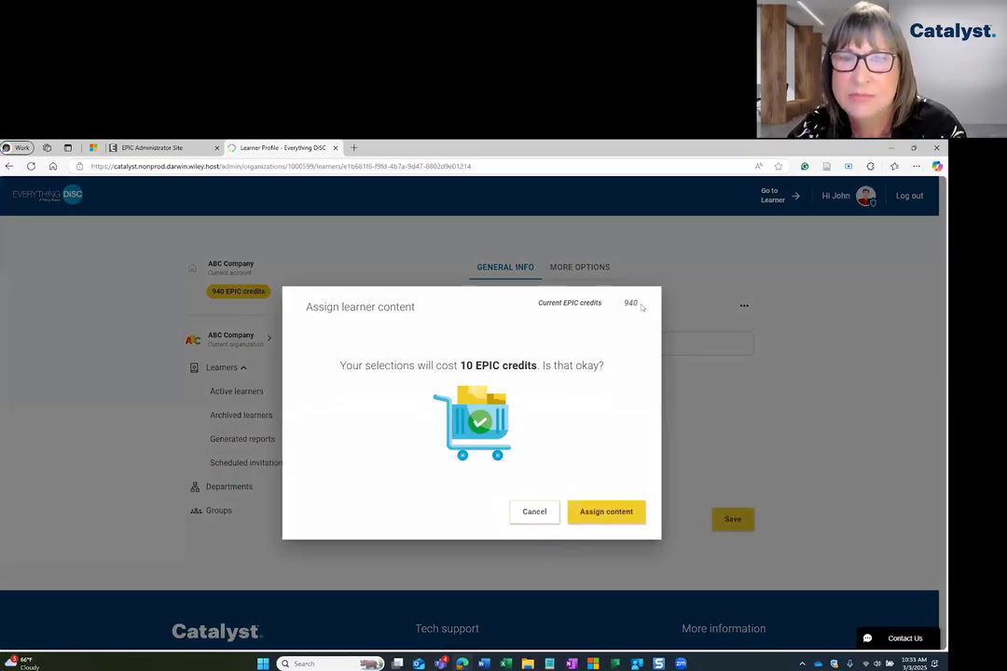
{"action": "left_click", "coordinate": [534, 512]}
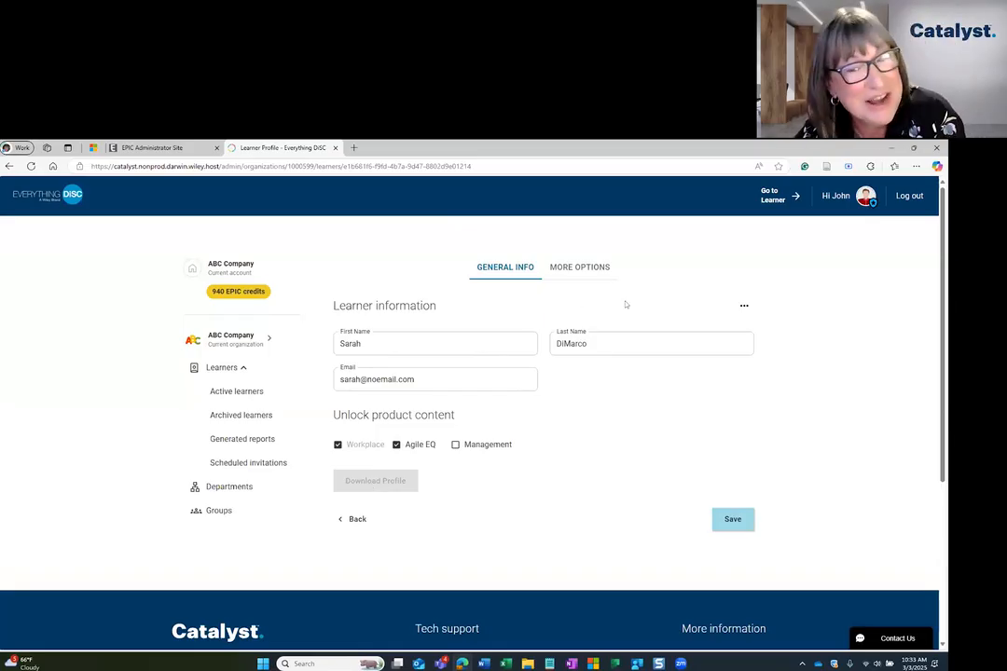
View the learner's groups and activity history, and unassign the incomplete Workplace assessment to reclaim its credits.
{"action": "left_click", "coordinate": [583, 267]}
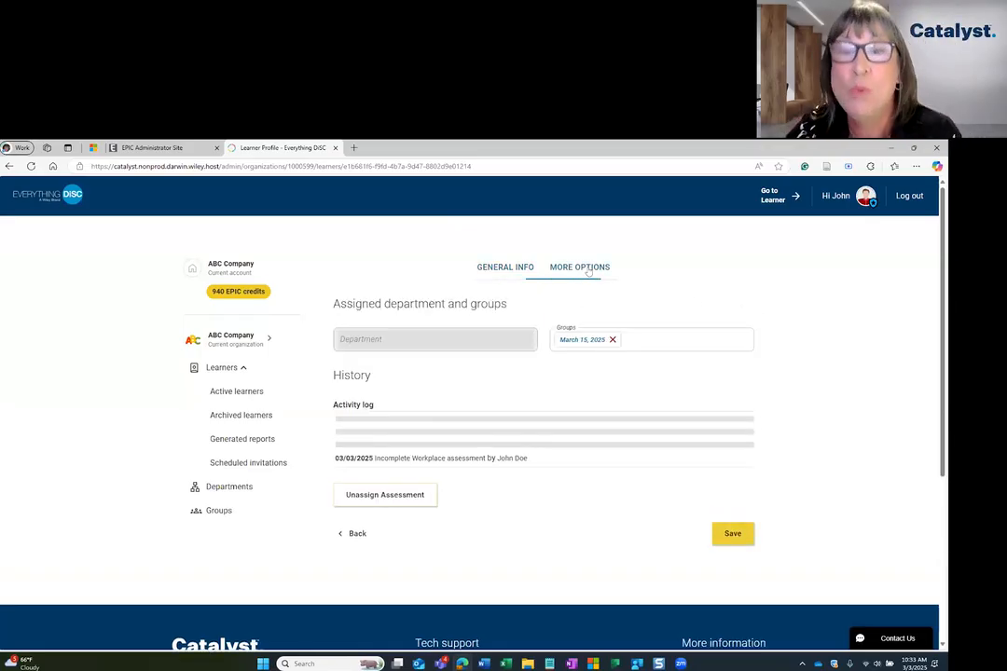
{"action": "left_click", "coordinate": [644, 343]}
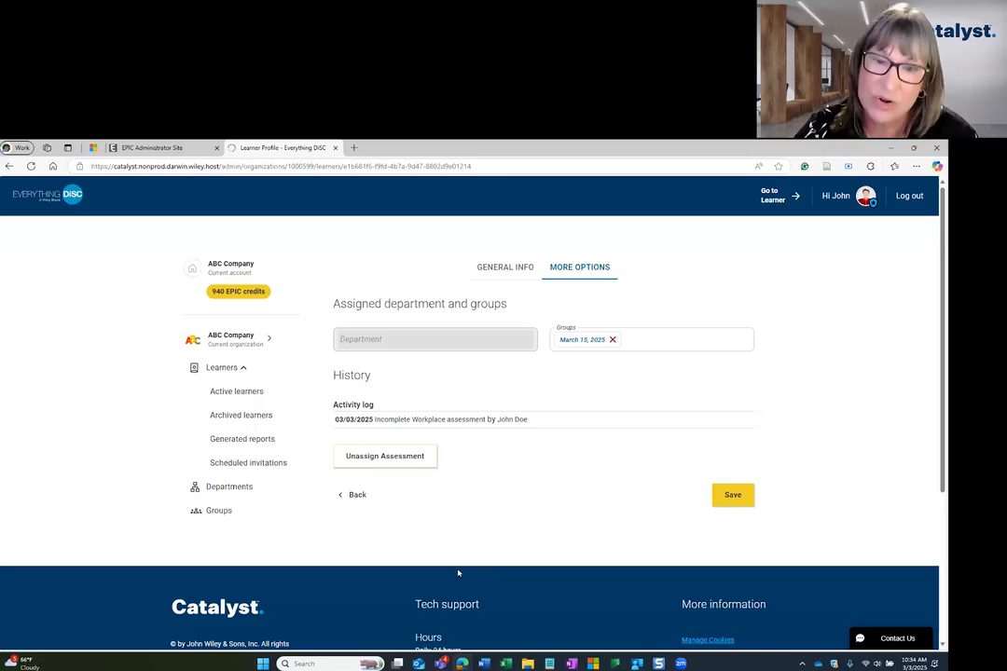
{"action": "left_click", "coordinate": [396, 464]}
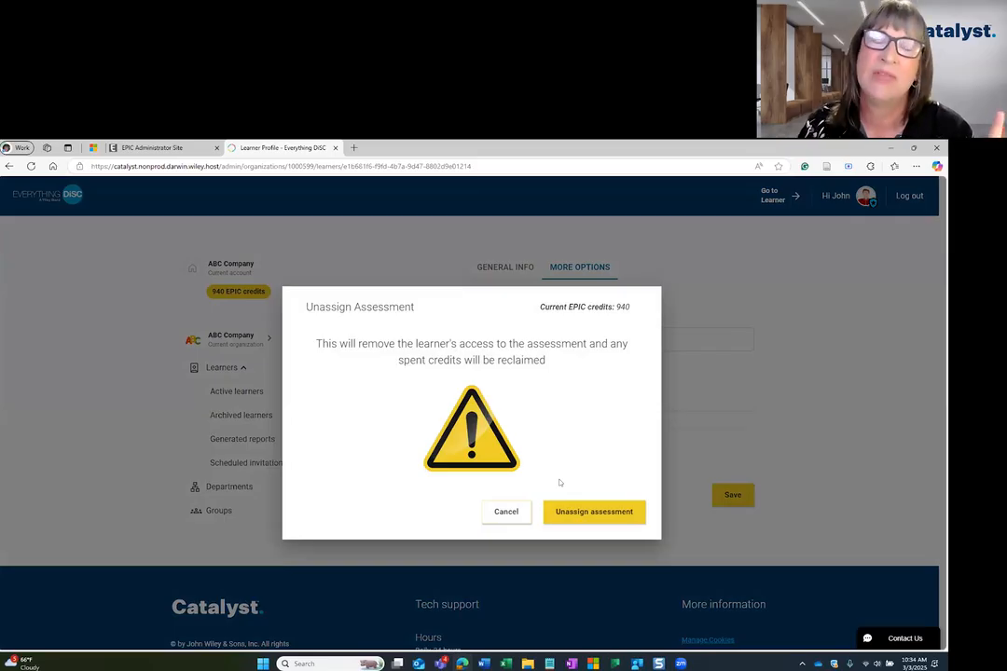
{"action": "left_click", "coordinate": [597, 511]}
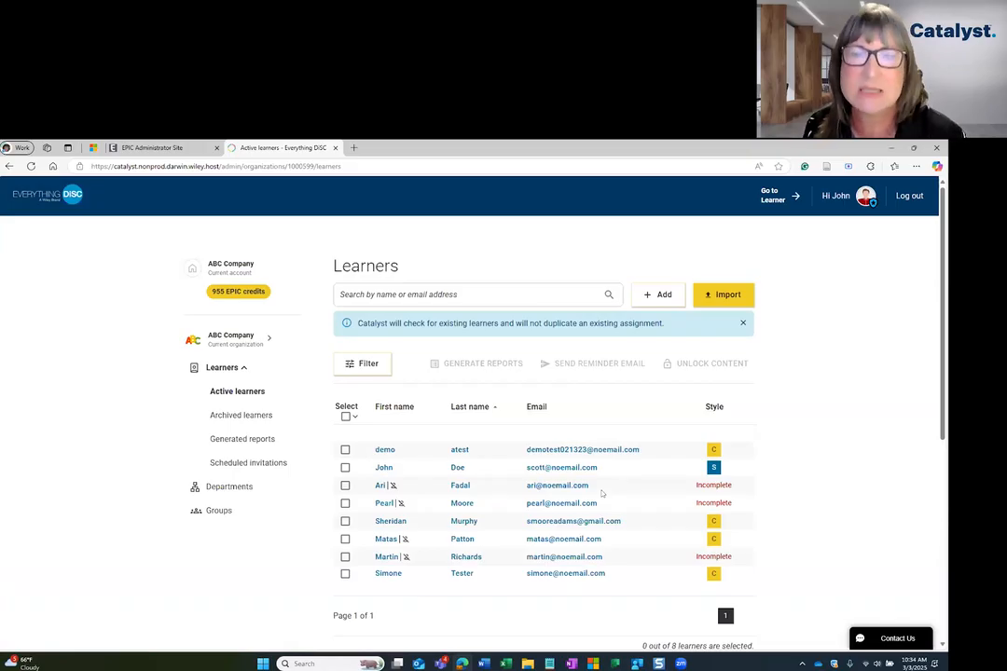
{"action": "scroll", "coordinate": [195, 254], "scroll_direction": "down", "scroll_amount": 1}
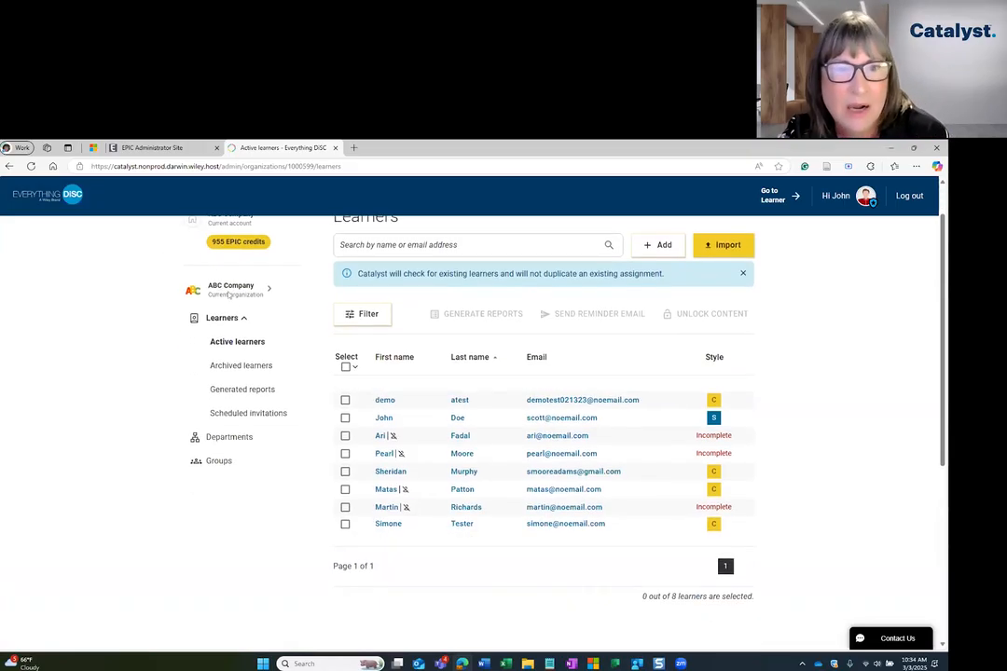
{"action": "scroll", "coordinate": [213, 267], "scroll_direction": "up", "scroll_amount": 1}
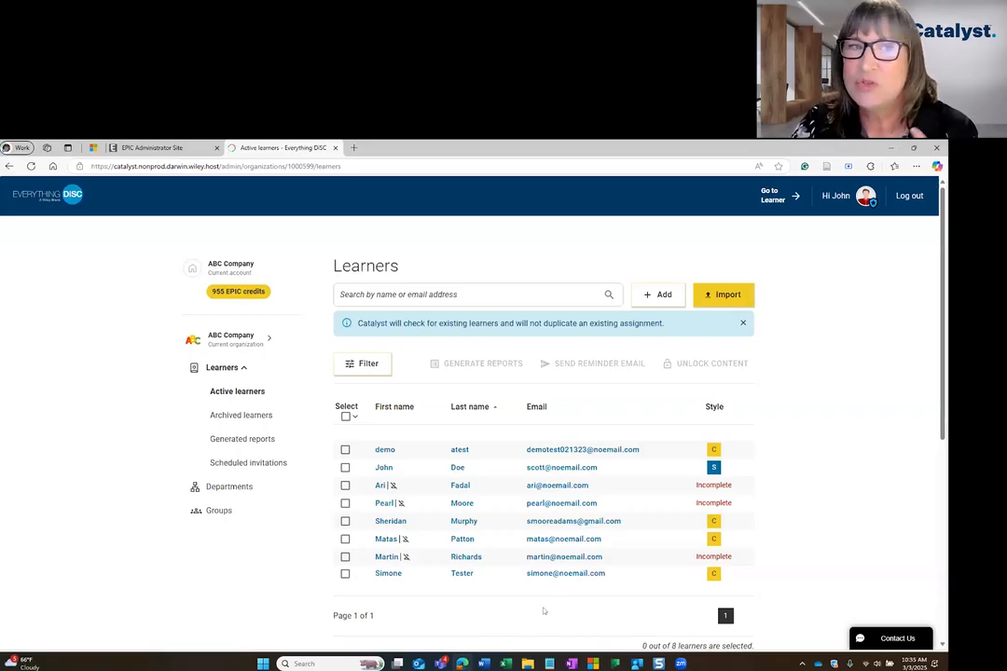
{"action": "left_click", "coordinate": [139, 148]}
{"action": "left_click", "coordinate": [280, 147]}
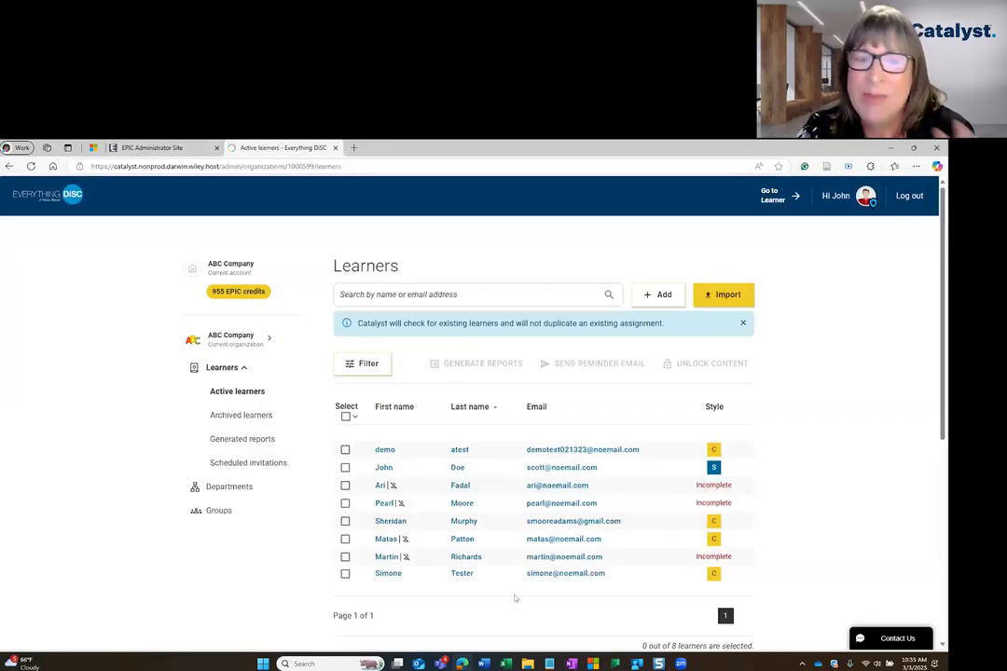
Open the fifth listed learner's profile and download that learner's report.
{"action": "left_click", "coordinate": [572, 525]}
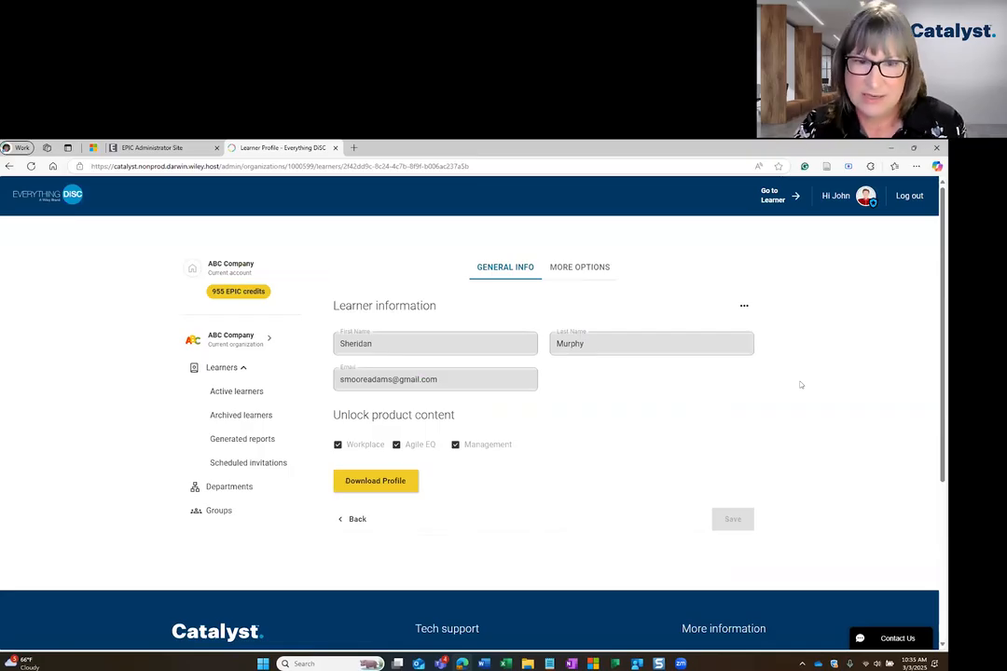
{"action": "left_click", "coordinate": [382, 485]}
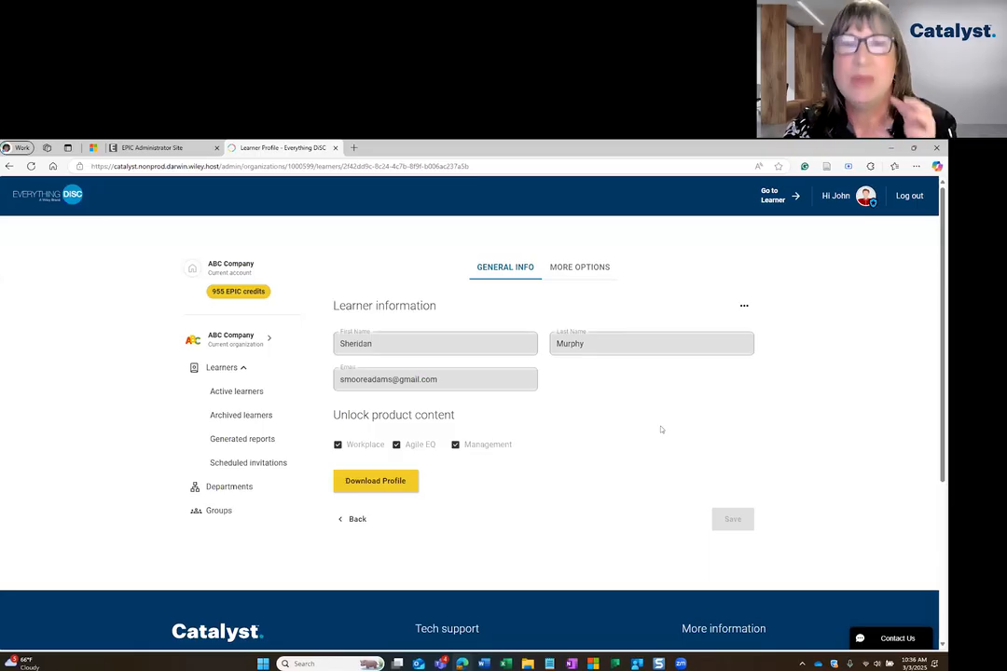
Open the learner's archive confirmation, leave it without archiving, and view the learner's assigned department and activity history.
{"action": "left_click", "coordinate": [745, 306]}
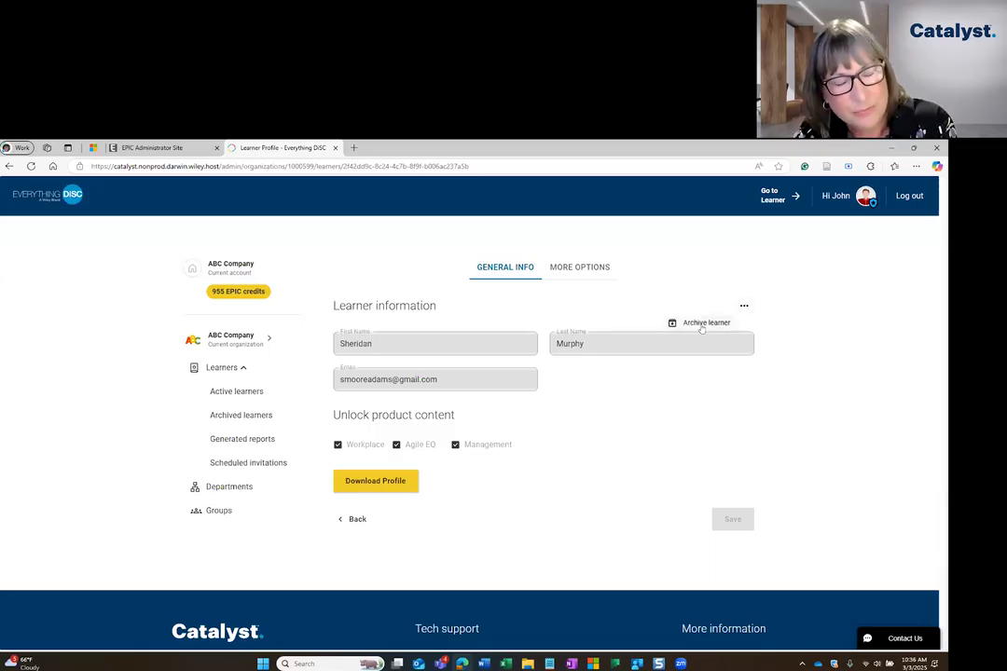
{"action": "left_click", "coordinate": [702, 326]}
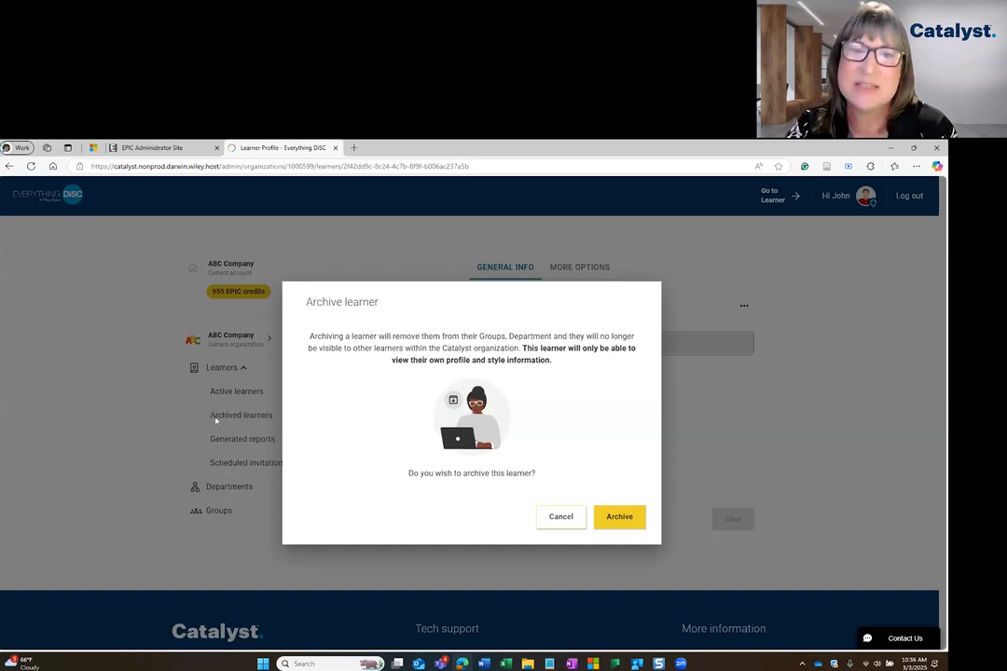
{"action": "left_click", "coordinate": [629, 518]}
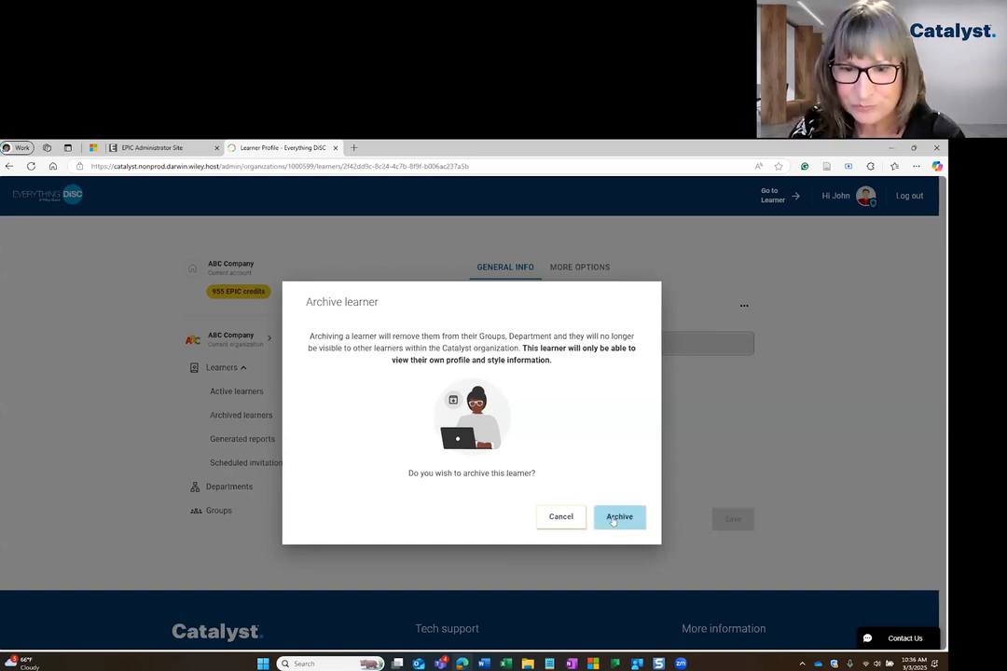
{"action": "left_click", "coordinate": [614, 521]}
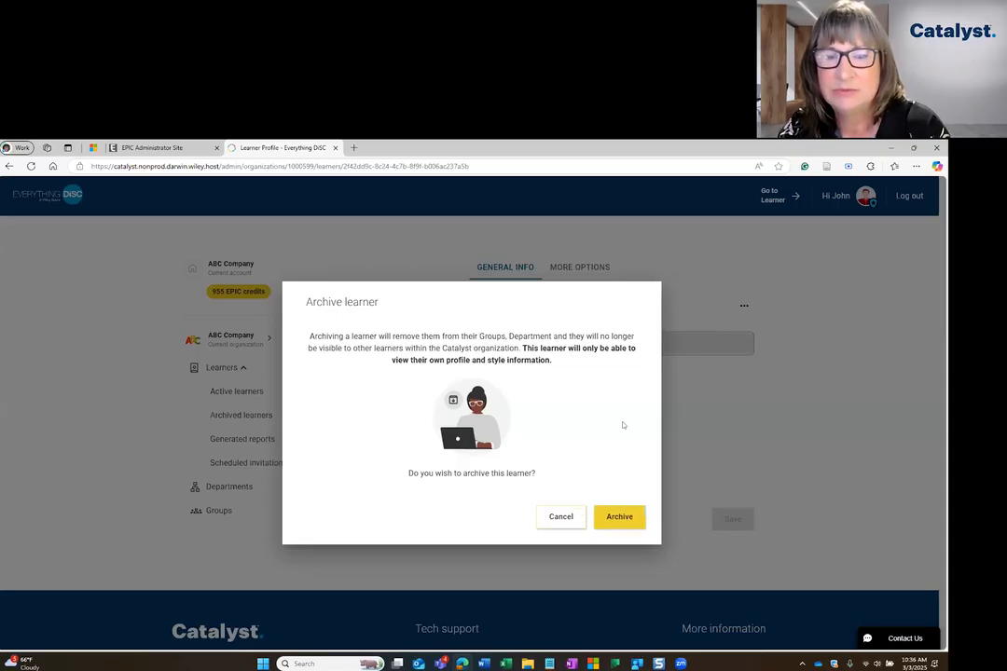
{"action": "left_click", "coordinate": [611, 517]}
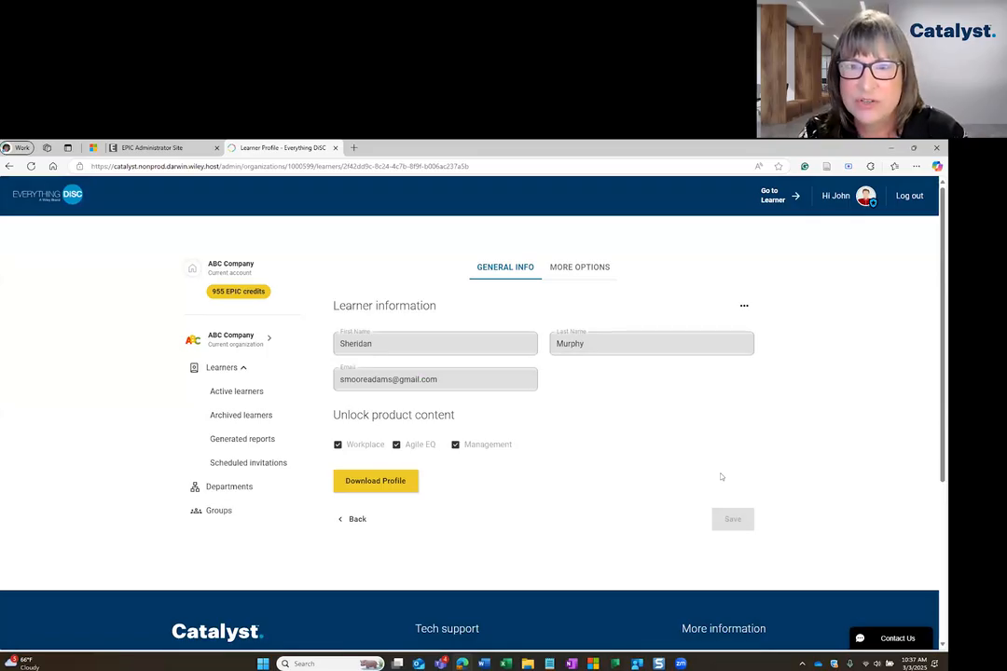
{"action": "left_click", "coordinate": [595, 271]}
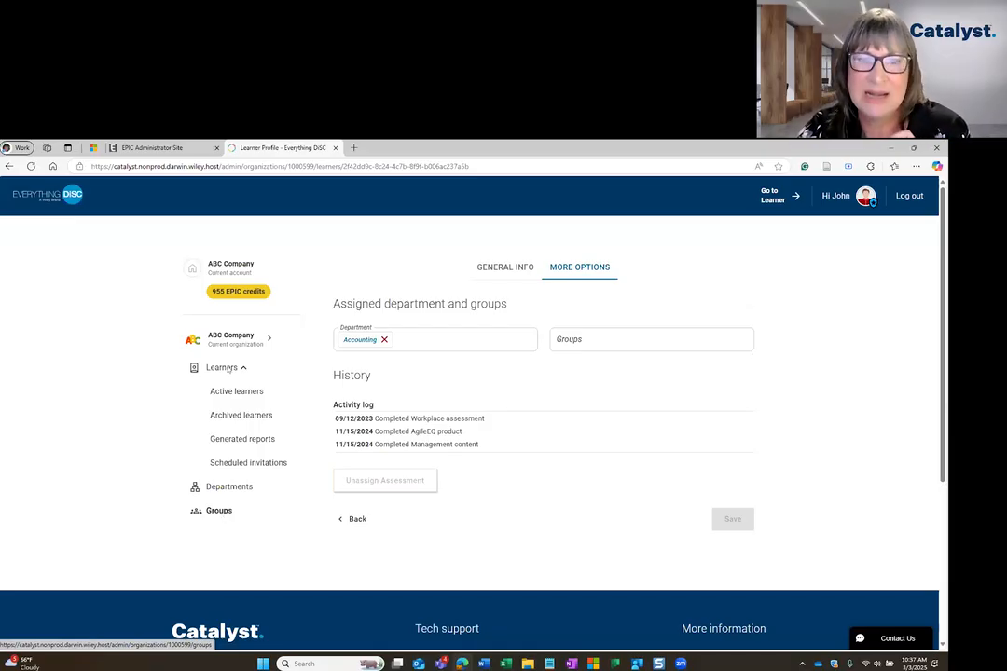
Open the form for adding active learners, view the groups available to connect, and cancel the form.
{"action": "left_click", "coordinate": [236, 391]}
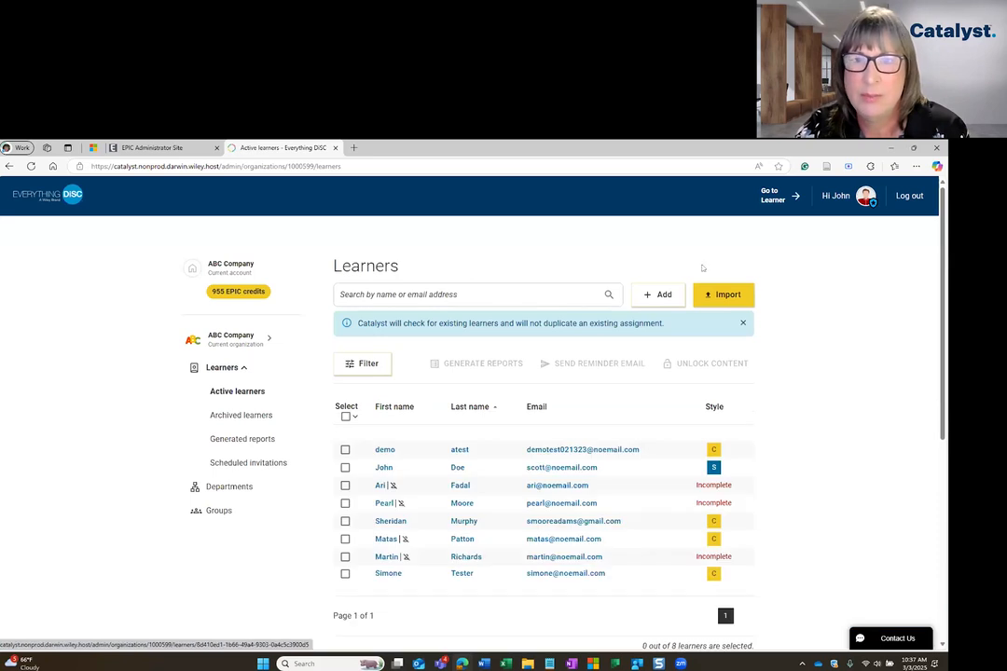
{"action": "left_click", "coordinate": [656, 296]}
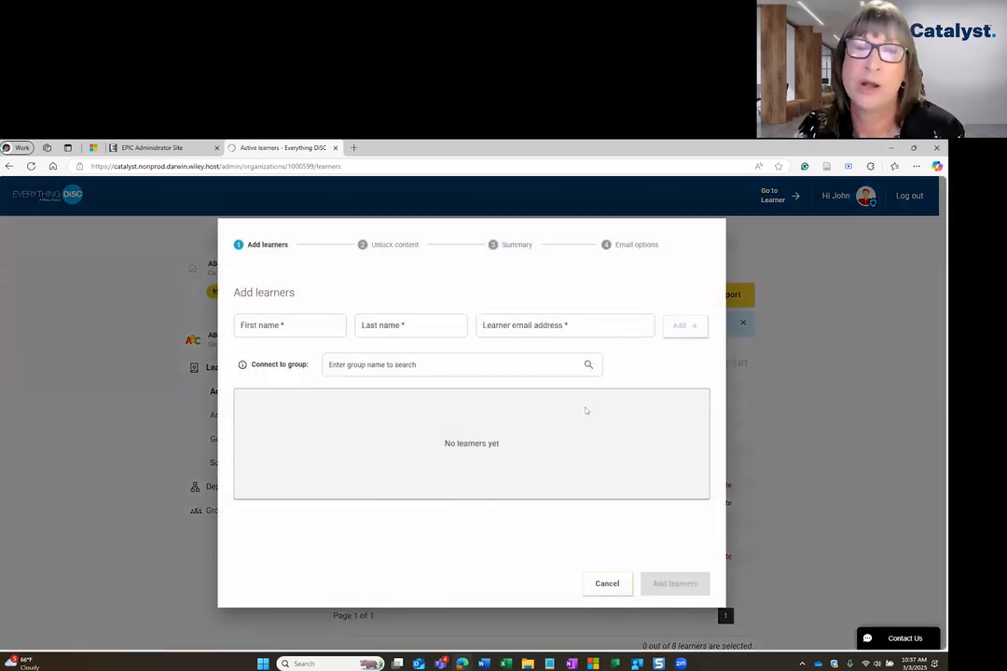
{"action": "left_click", "coordinate": [347, 367]}
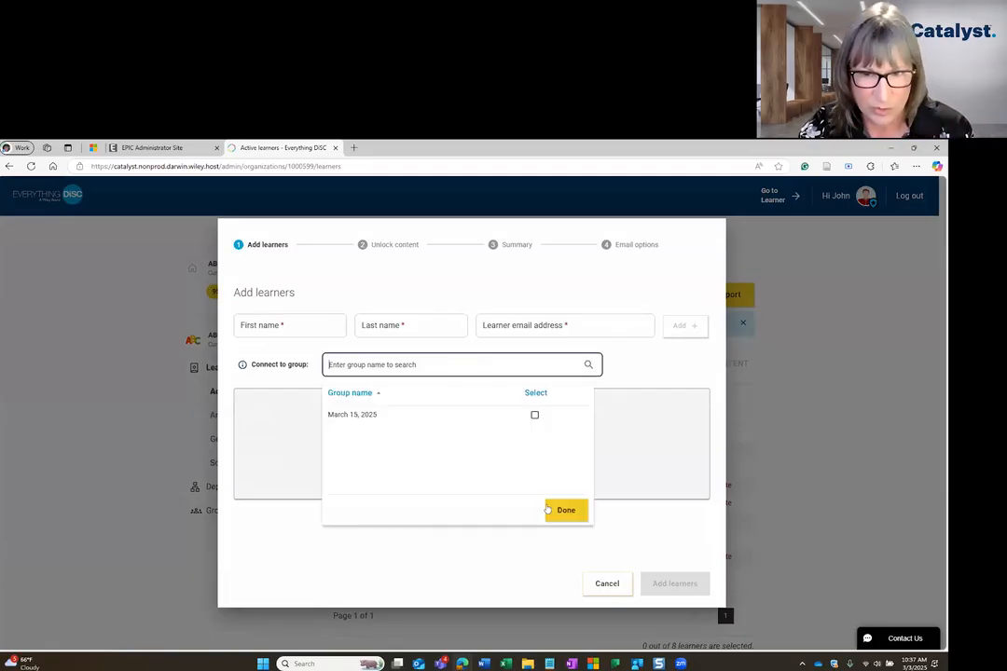
{"action": "left_click", "coordinate": [656, 366]}
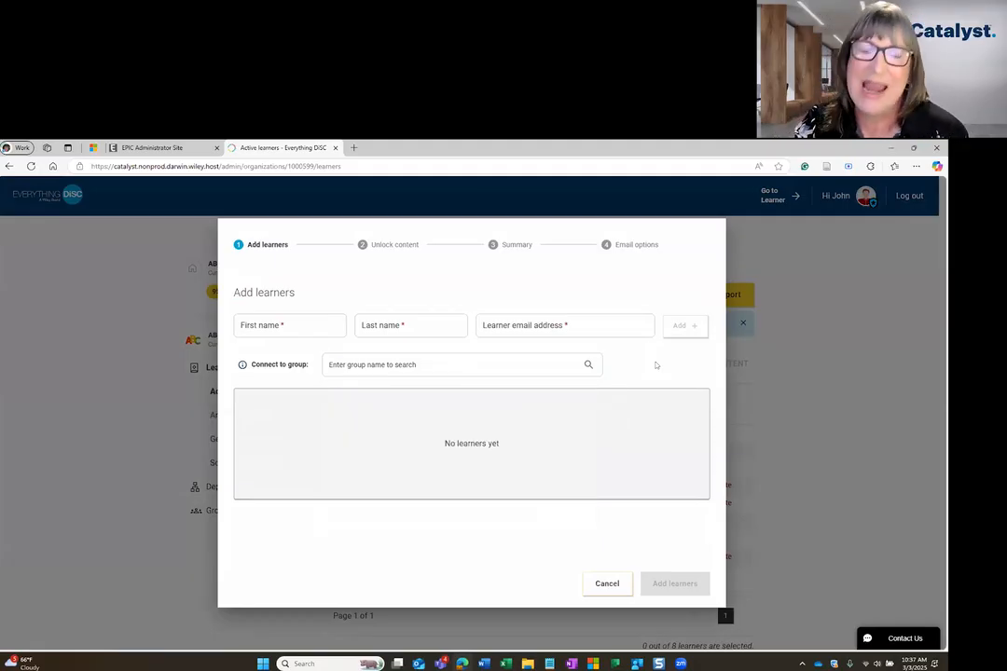
{"action": "left_click", "coordinate": [607, 584]}
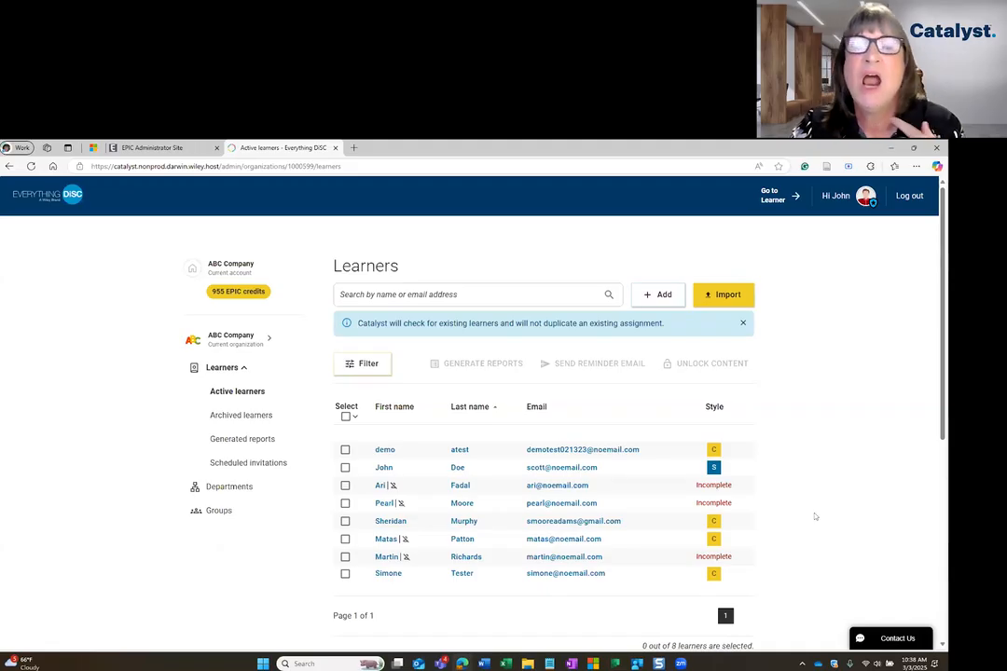
Open the private group March 15, 2025, view its editable name, type and visibility settings, and cancel the edit.
{"action": "left_click", "coordinate": [300, 511]}
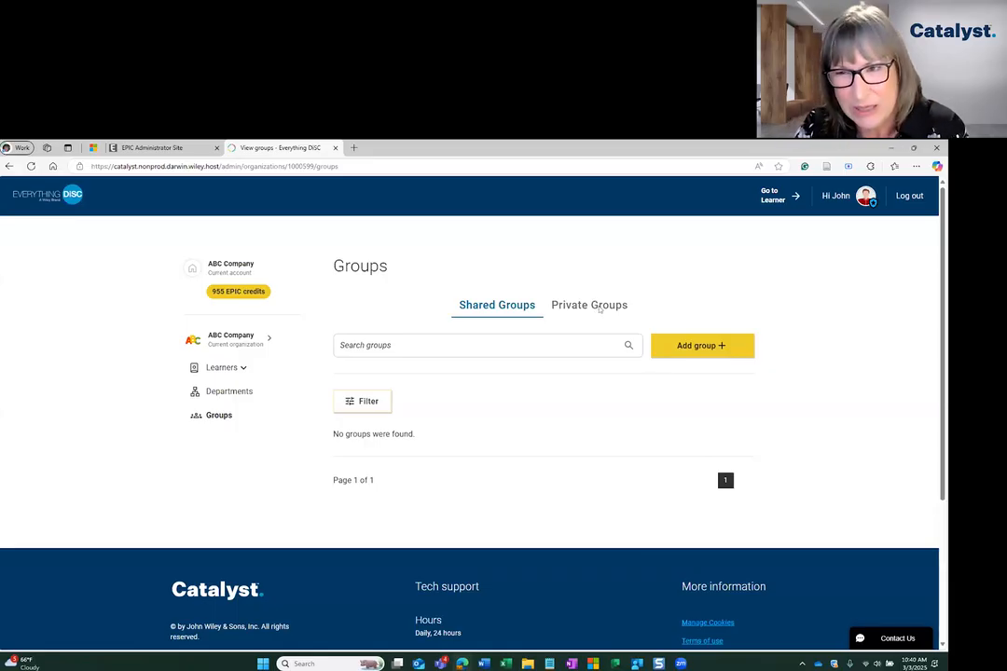
{"action": "left_click", "coordinate": [600, 311]}
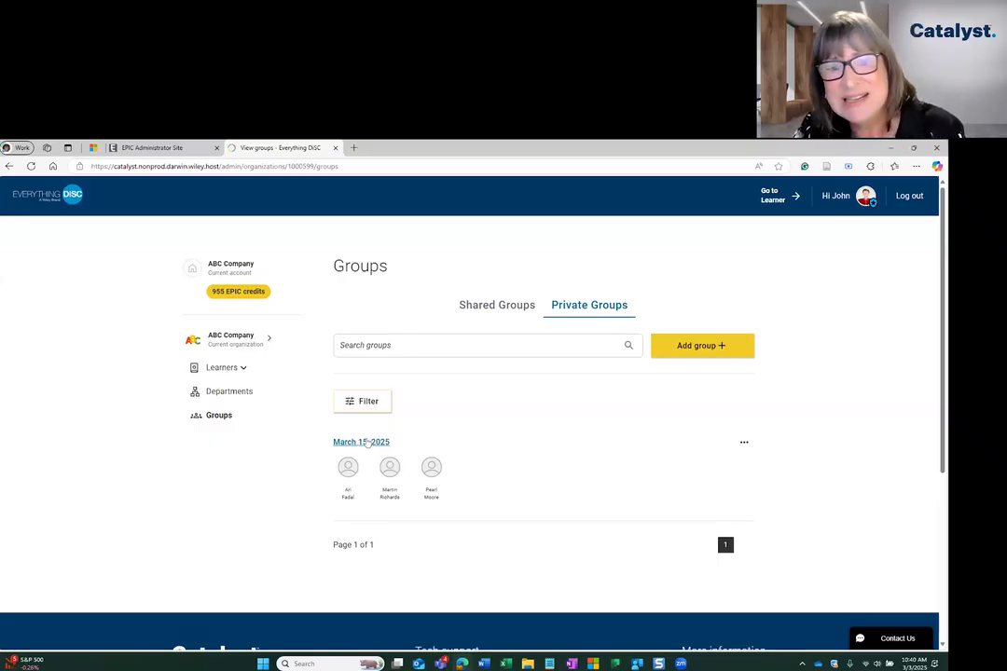
{"action": "left_click", "coordinate": [483, 447]}
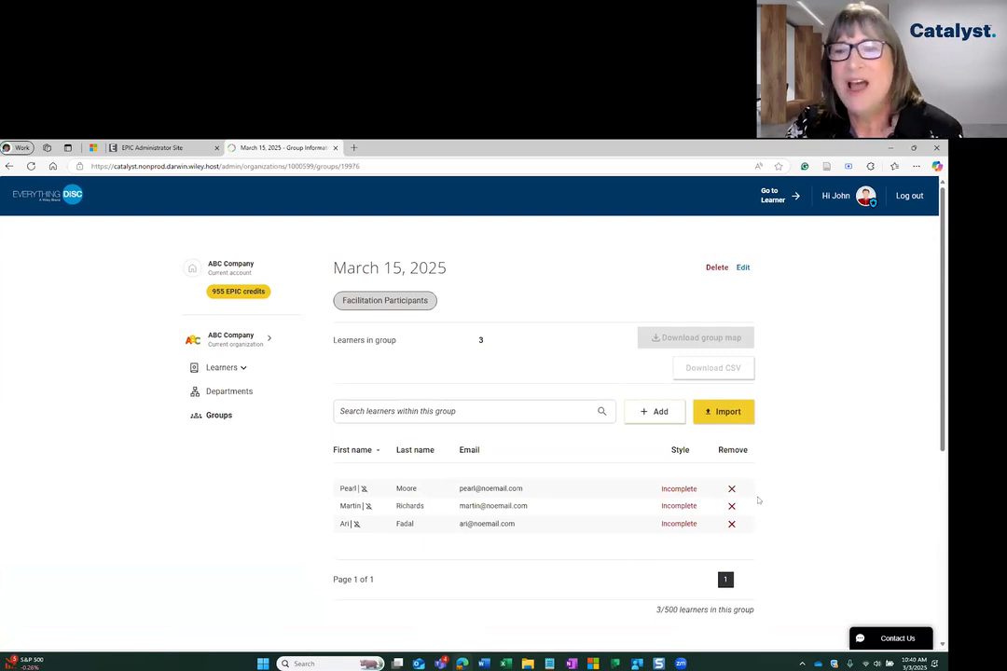
{"action": "left_click", "coordinate": [744, 268]}
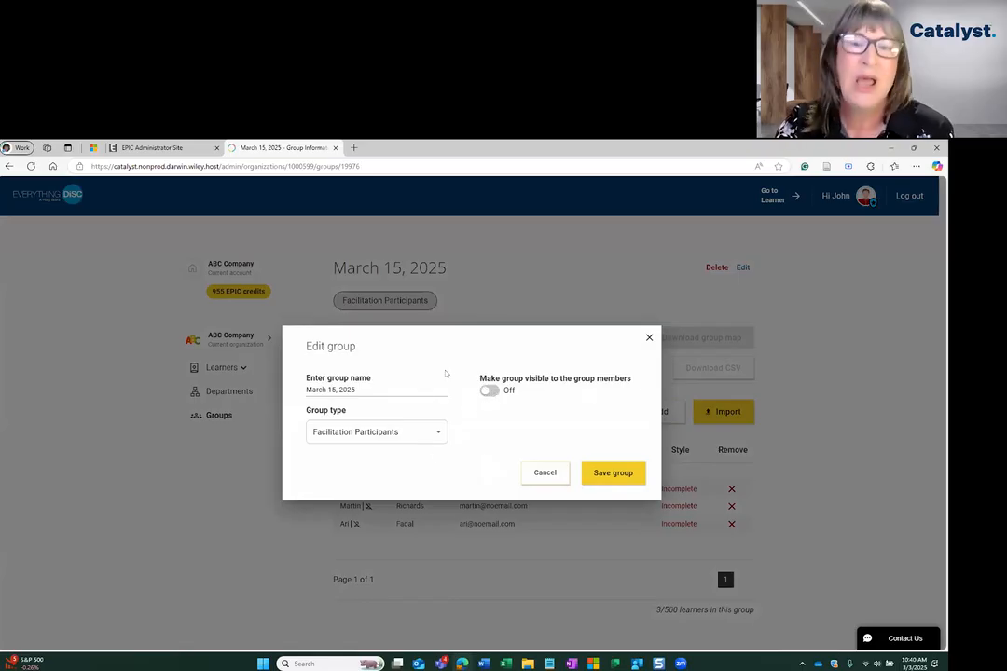
{"action": "left_click", "coordinate": [541, 474]}
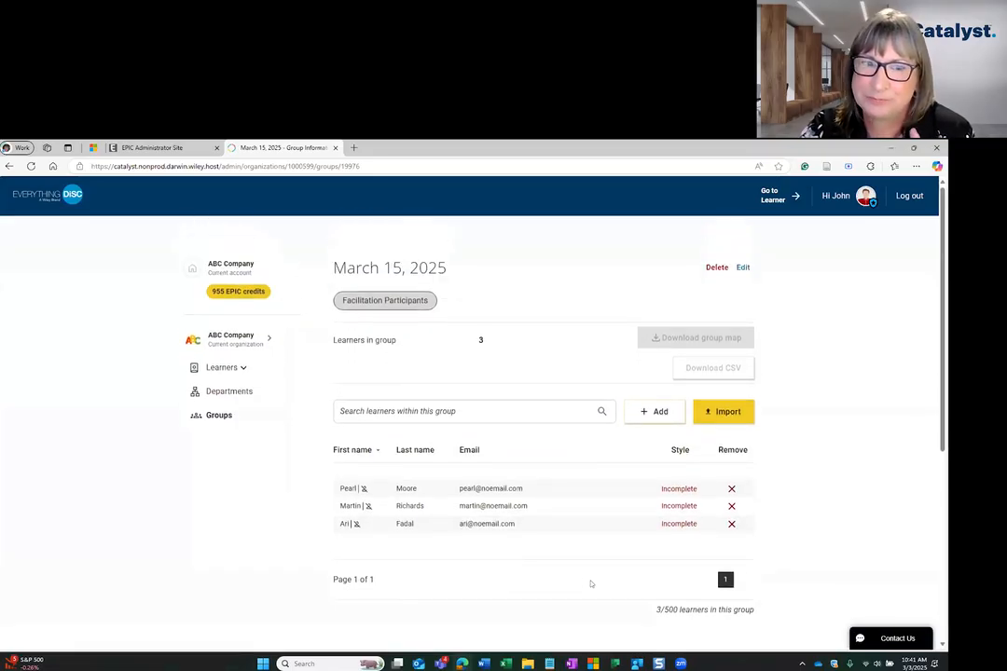
Return to the shared groups and try creating a new group visible to its members, cancelling the form.
{"action": "left_click", "coordinate": [239, 417]}
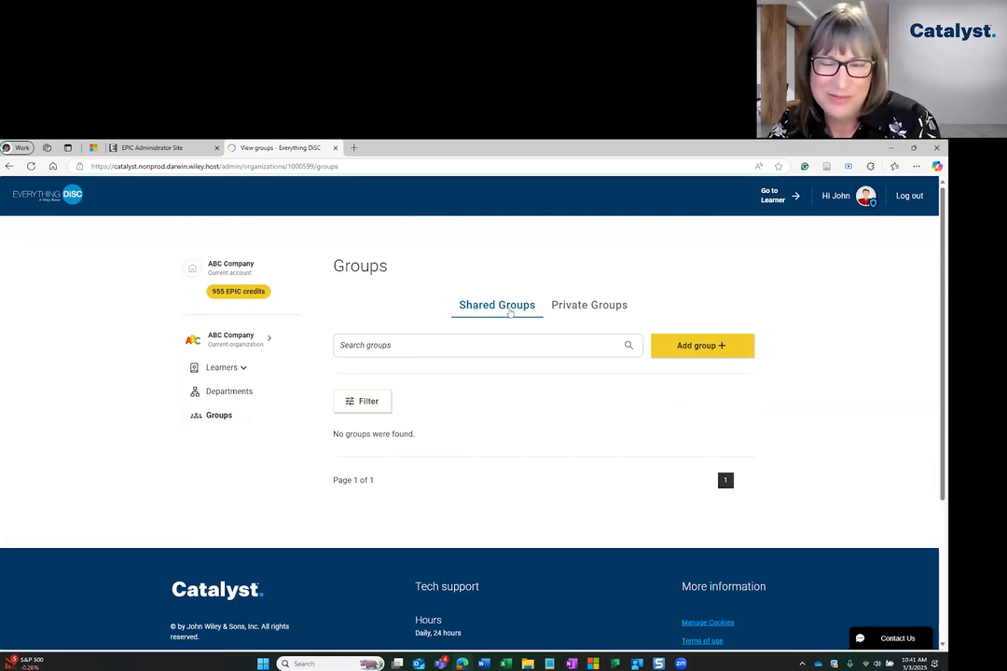
{"action": "left_click", "coordinate": [690, 351]}
{"action": "left_click", "coordinate": [488, 391]}
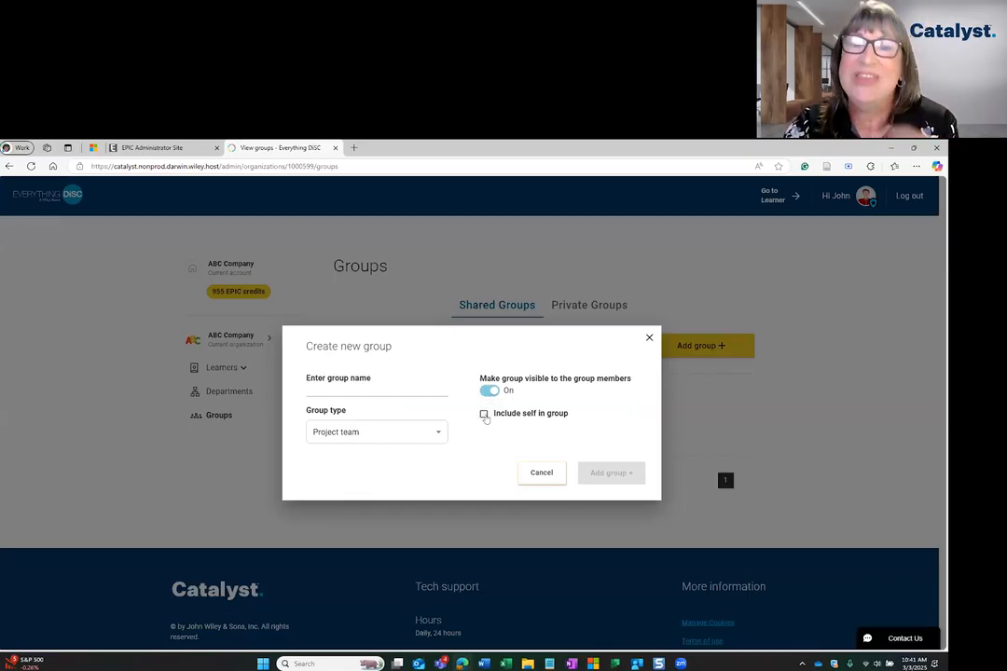
{"action": "left_click", "coordinate": [539, 473]}
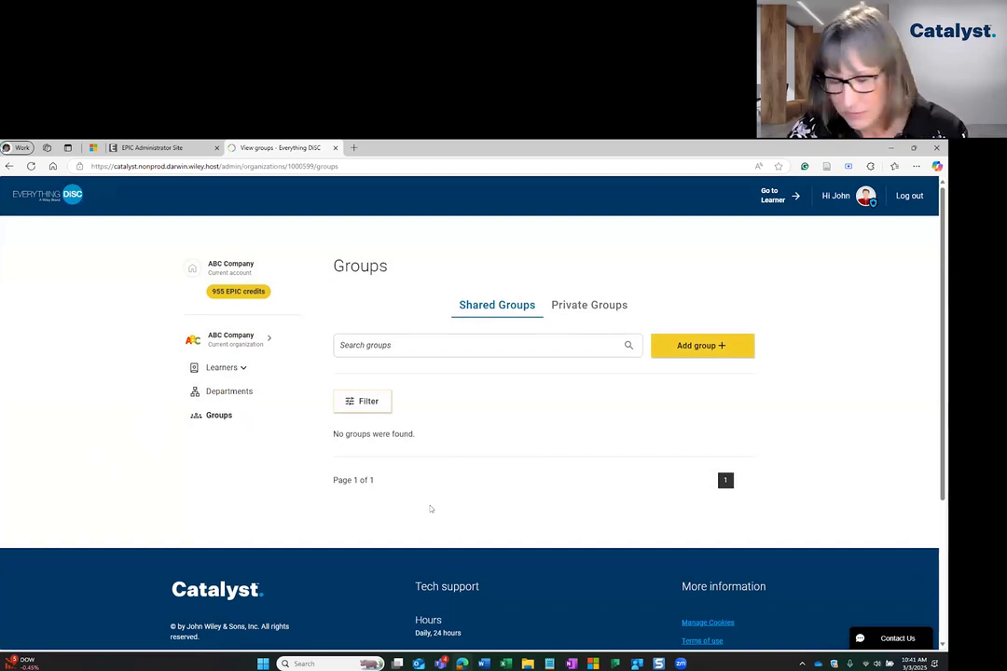
View the private groups, their filter options, and the edit and delete options of the March 15, 2025 group.
{"action": "left_click", "coordinate": [588, 305]}
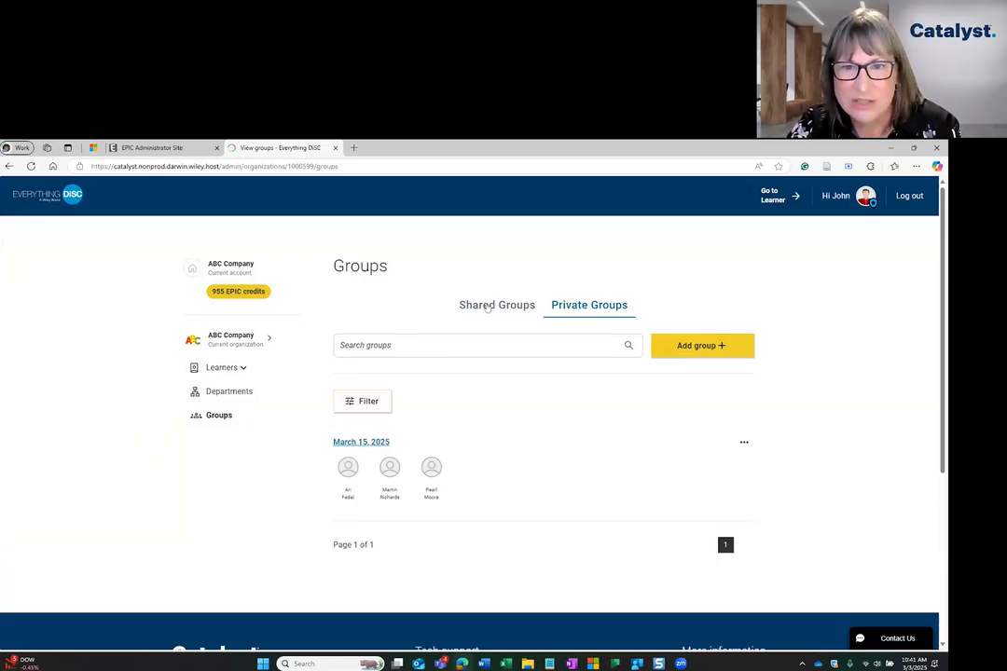
{"action": "left_click", "coordinate": [579, 306]}
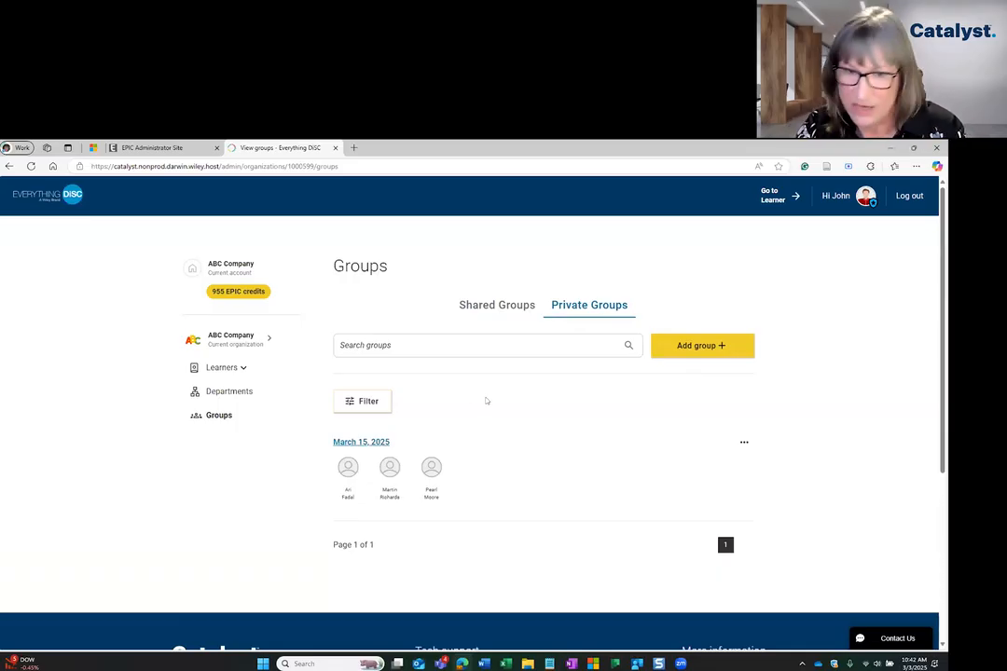
{"action": "left_click", "coordinate": [356, 401]}
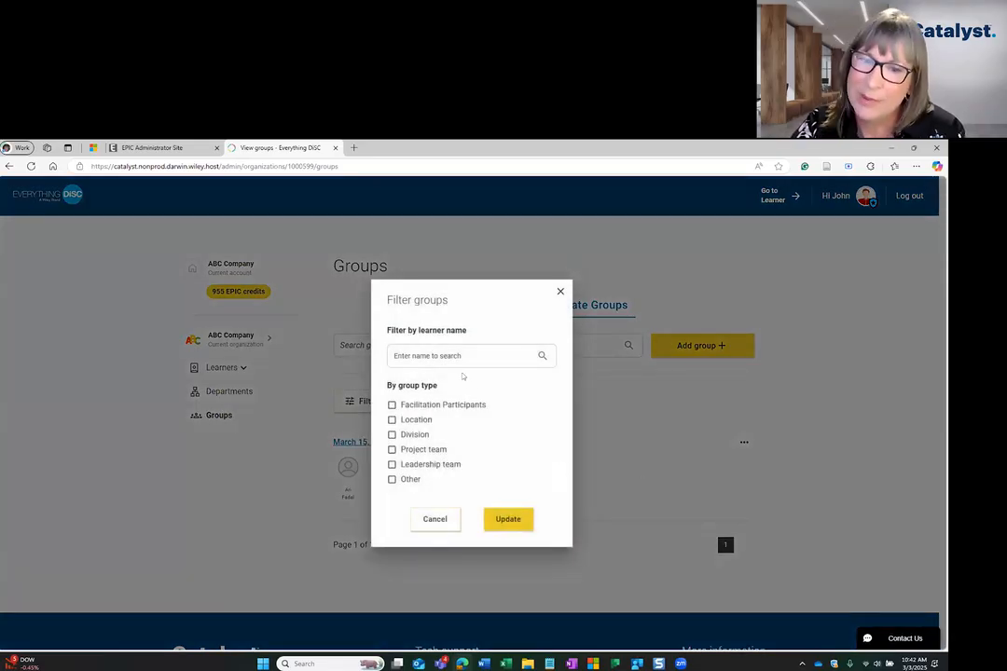
{"action": "left_click", "coordinate": [435, 524]}
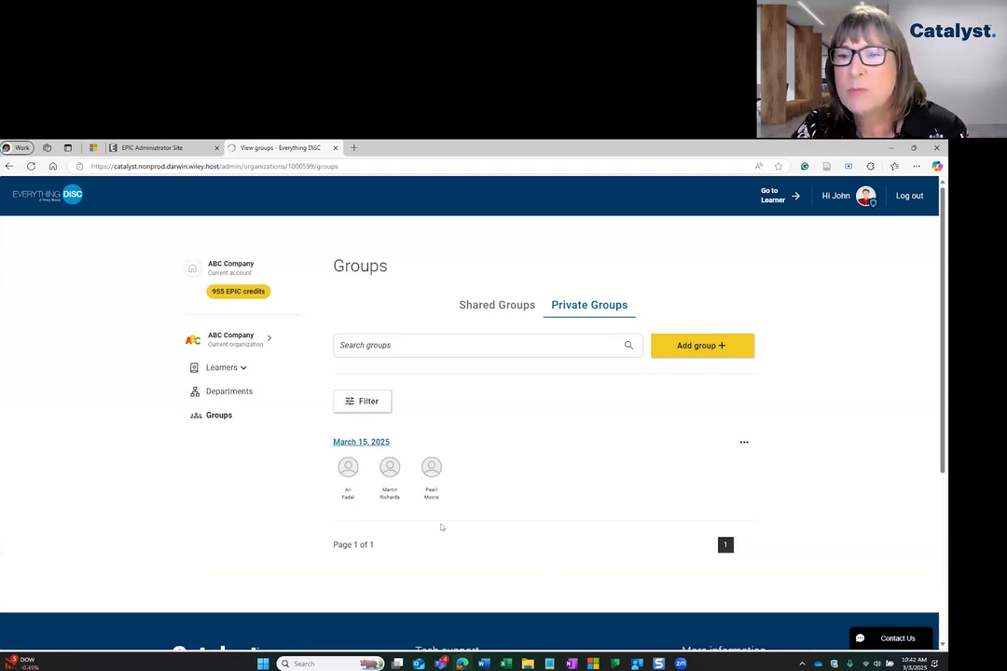
{"action": "left_click", "coordinate": [743, 443]}
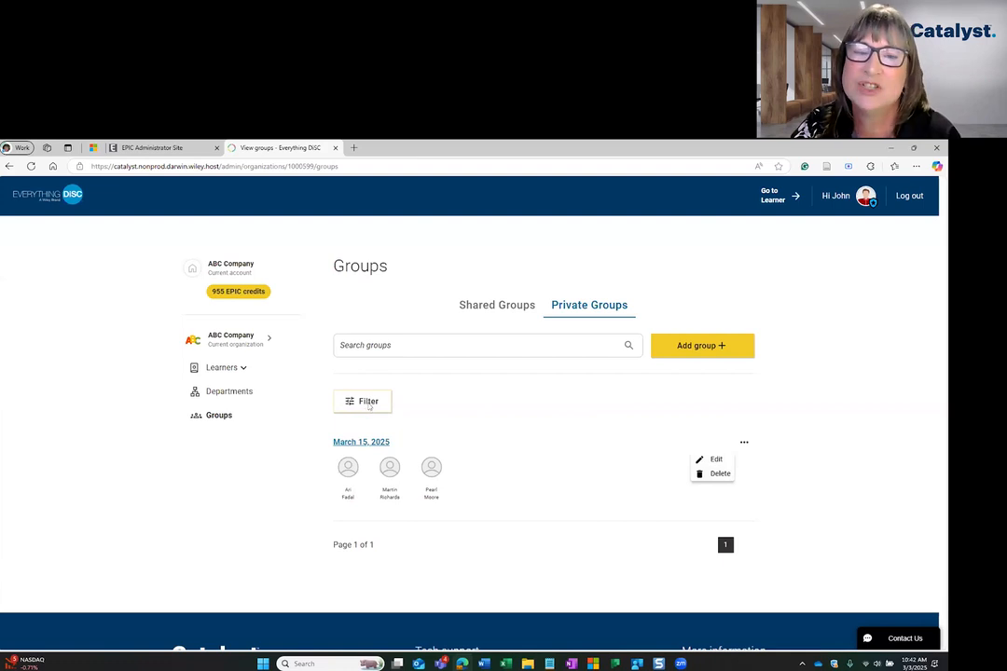
{"action": "left_click", "coordinate": [367, 403]}
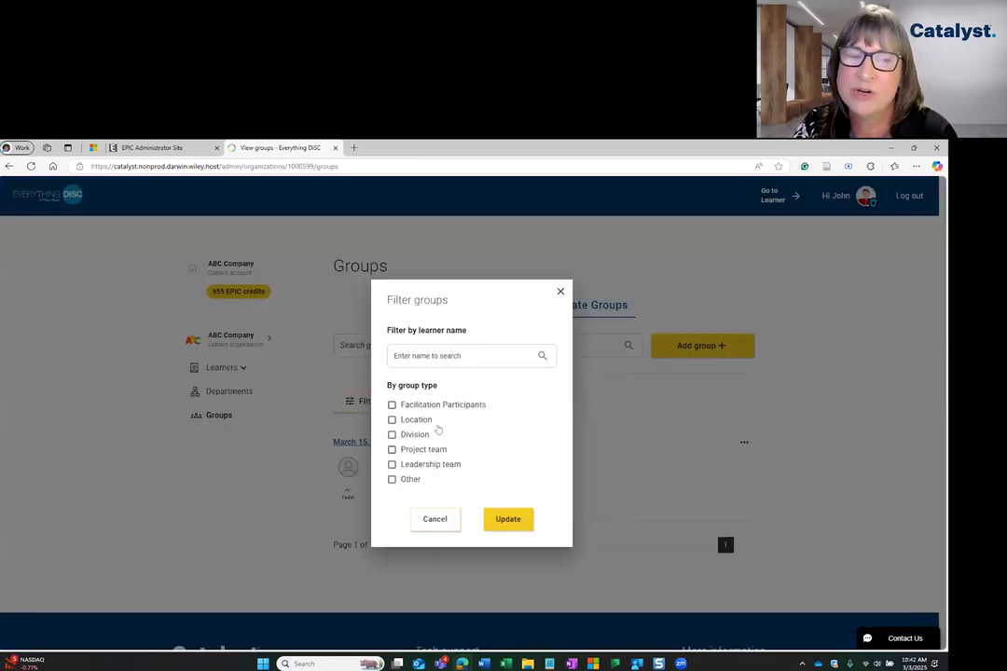
{"action": "left_click", "coordinate": [435, 526]}
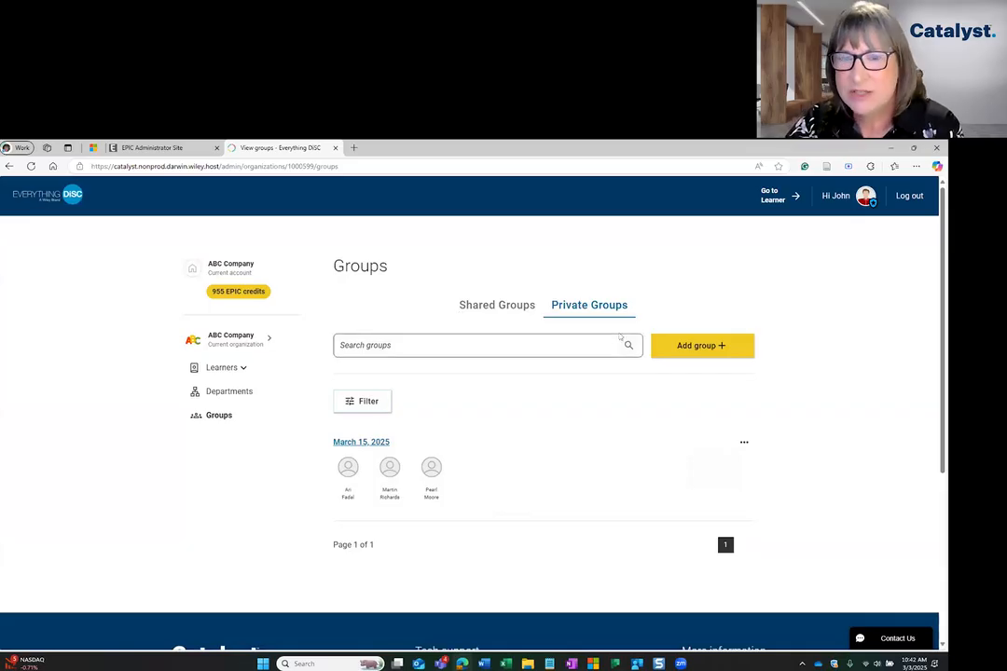
Start a new group named Test and set its group type to Division.
{"action": "left_click", "coordinate": [707, 351]}
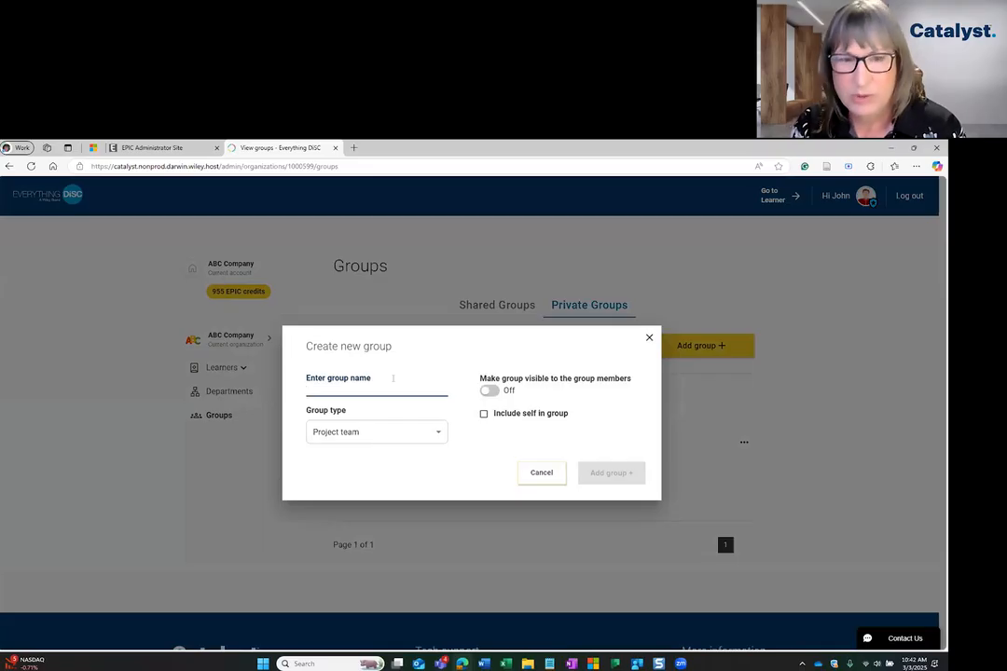
{"action": "type", "text": "Test"}
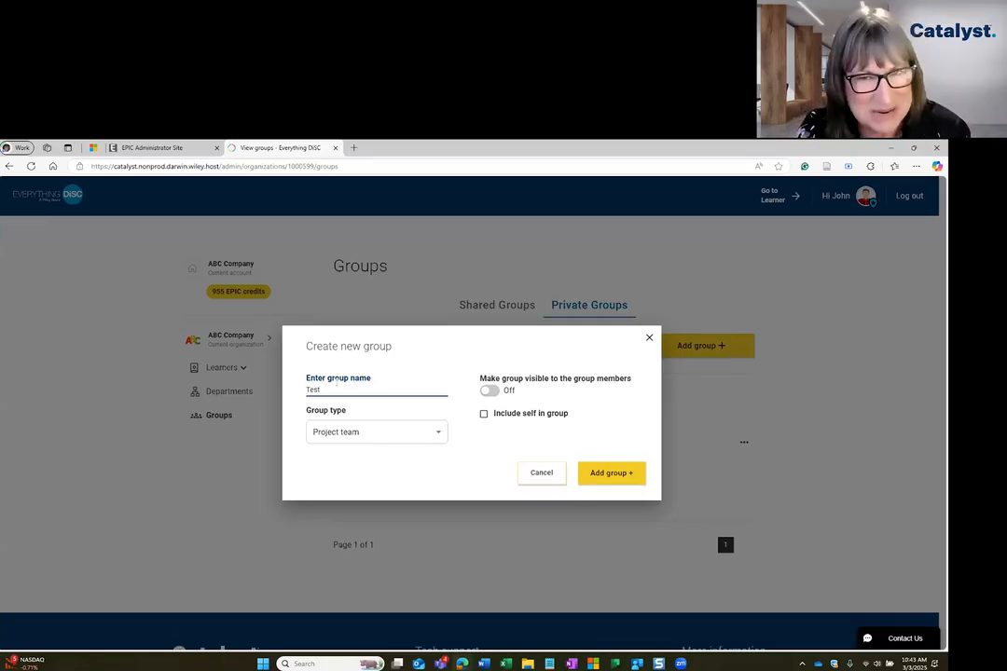
{"action": "left_click", "coordinate": [401, 432]}
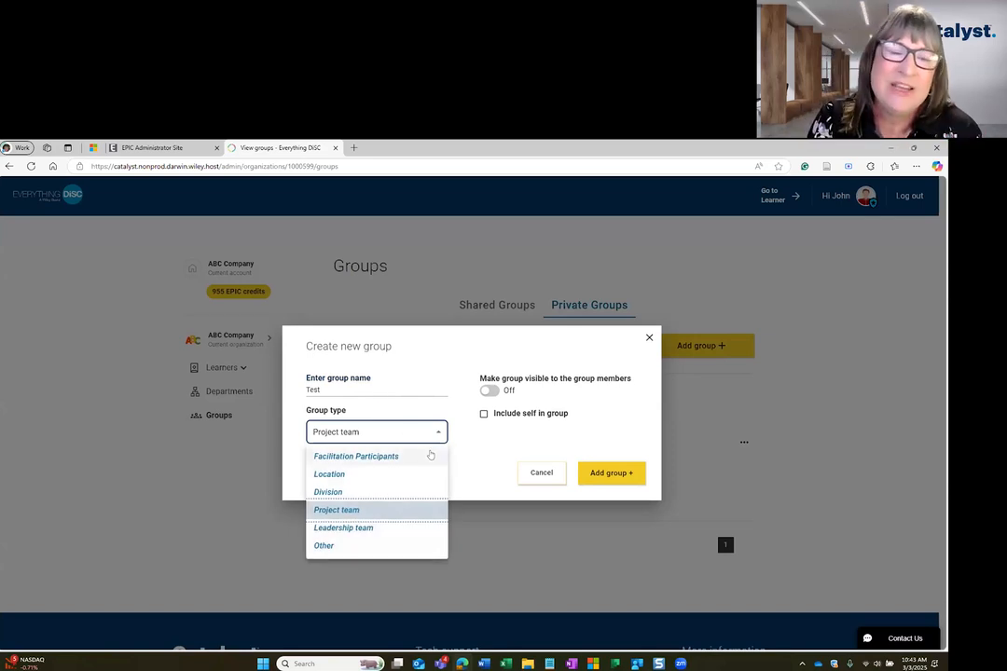
{"action": "left_click", "coordinate": [431, 455]}
{"action": "left_click", "coordinate": [417, 433]}
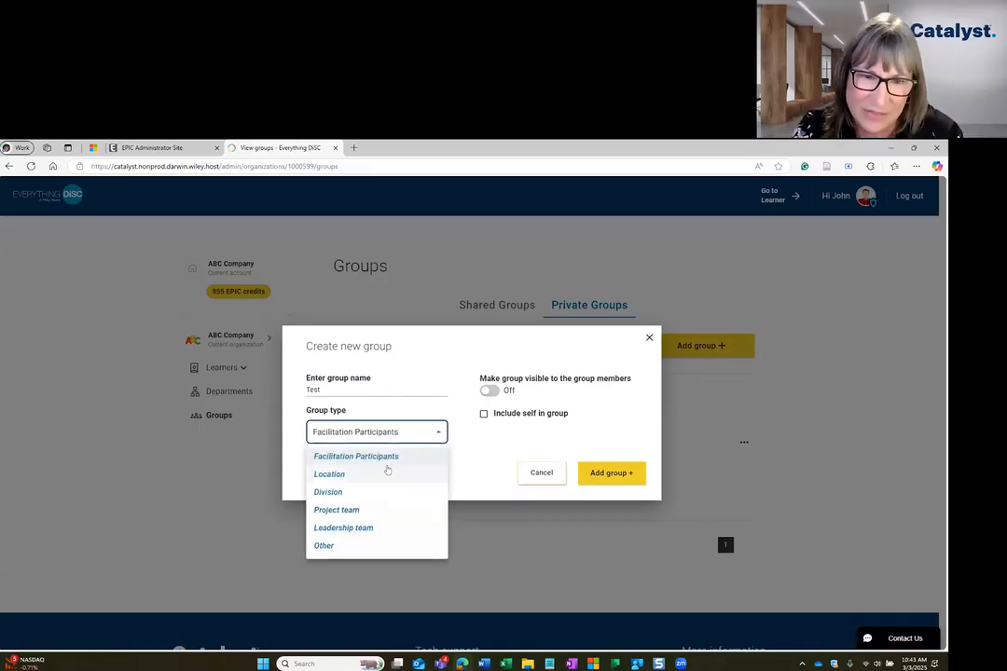
{"action": "left_click", "coordinate": [385, 473]}
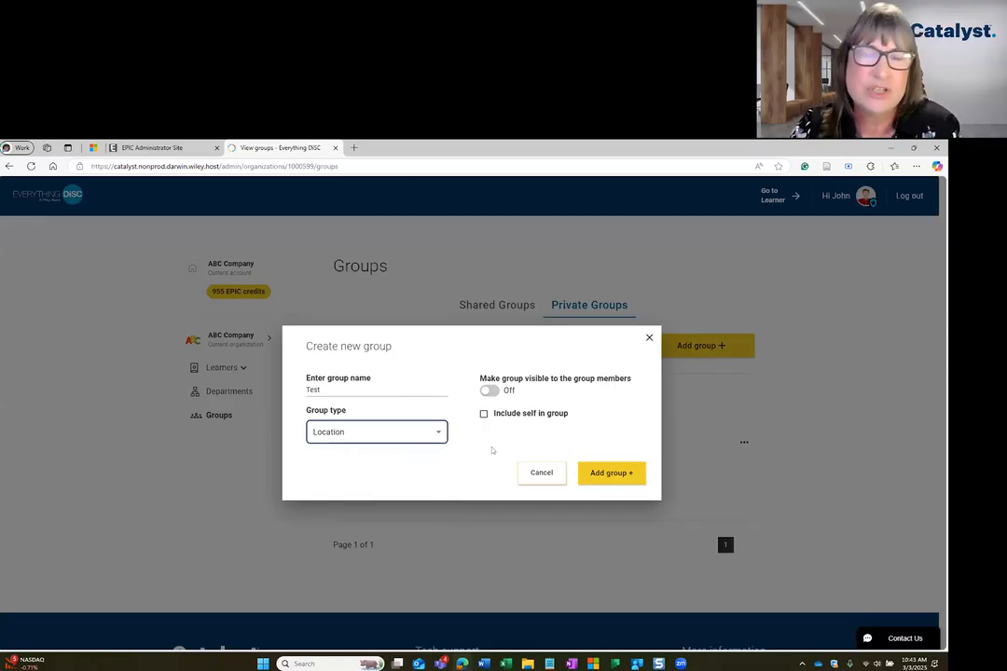
{"action": "left_click", "coordinate": [405, 433]}
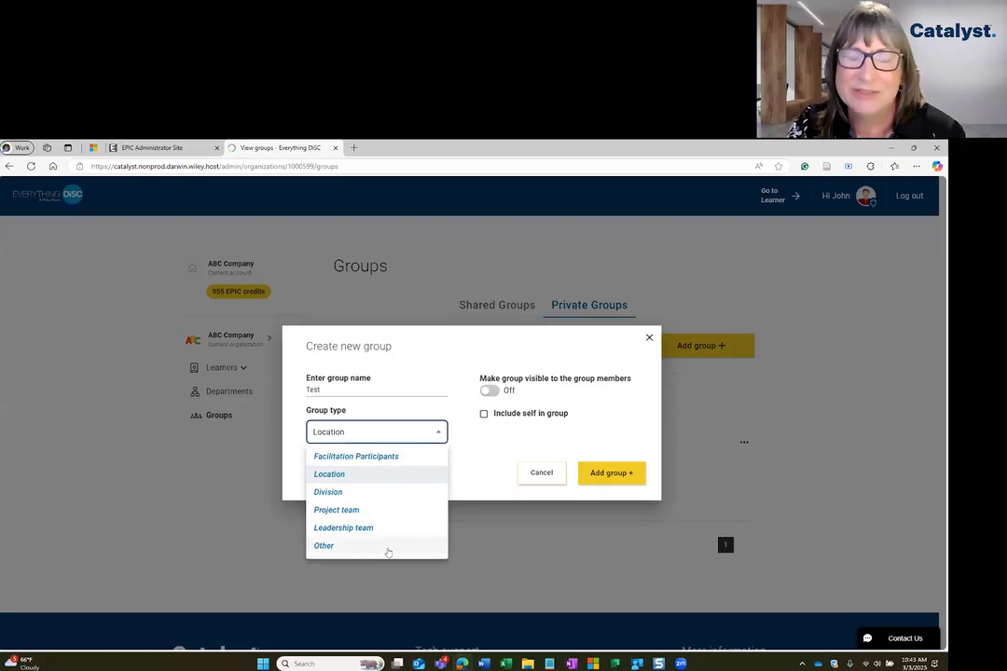
{"action": "left_click", "coordinate": [406, 492]}
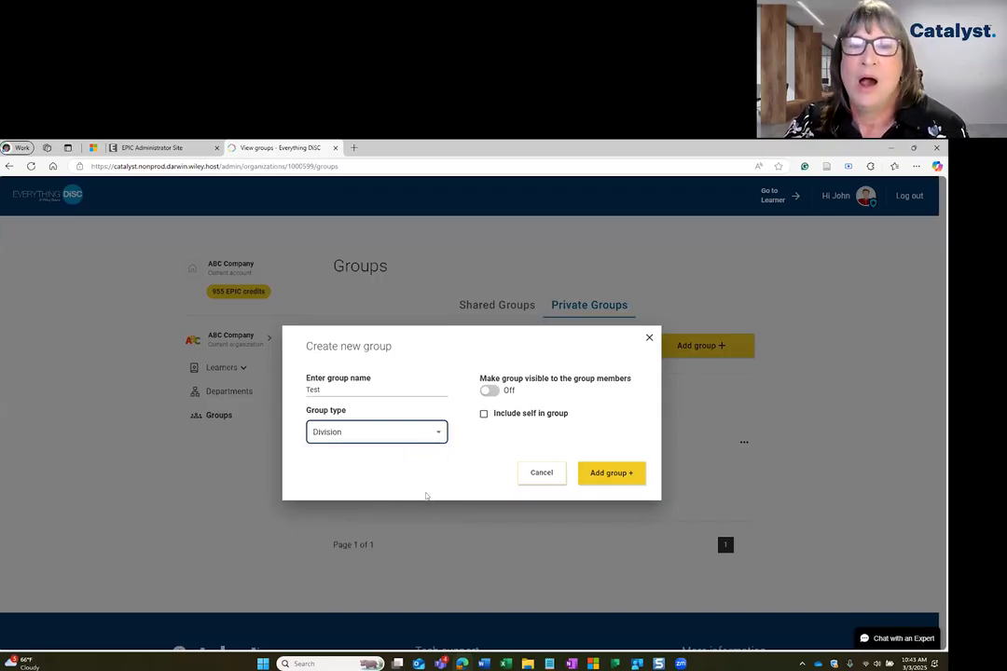
Make the Test group visible to its members, include self in it, and create the group.
{"action": "left_click", "coordinate": [489, 390]}
{"action": "left_click", "coordinate": [484, 414]}
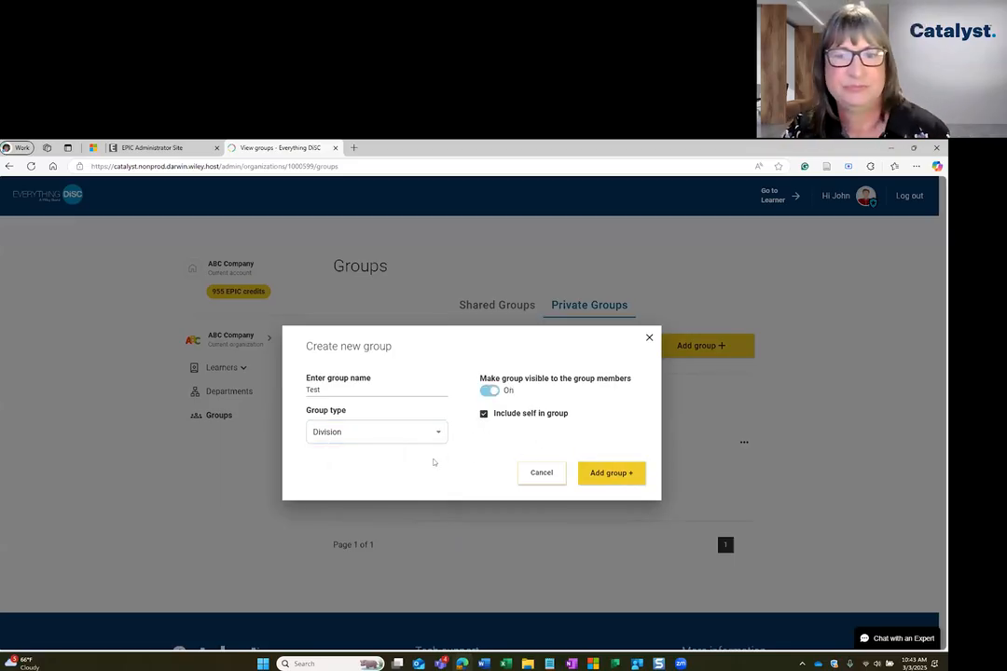
{"action": "left_click", "coordinate": [607, 473]}
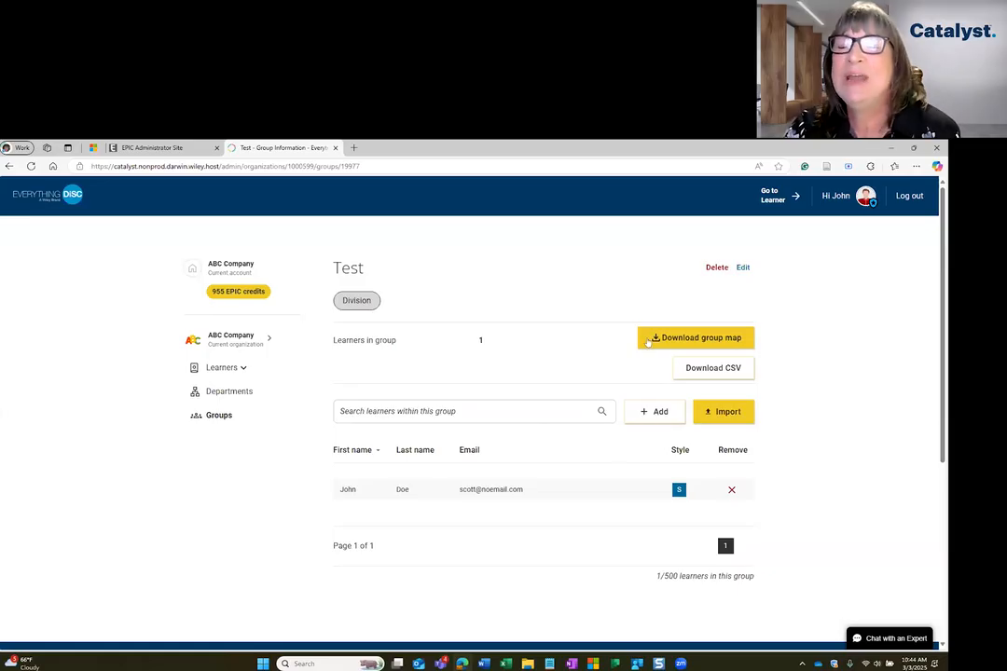
{"action": "left_click", "coordinate": [648, 414]}
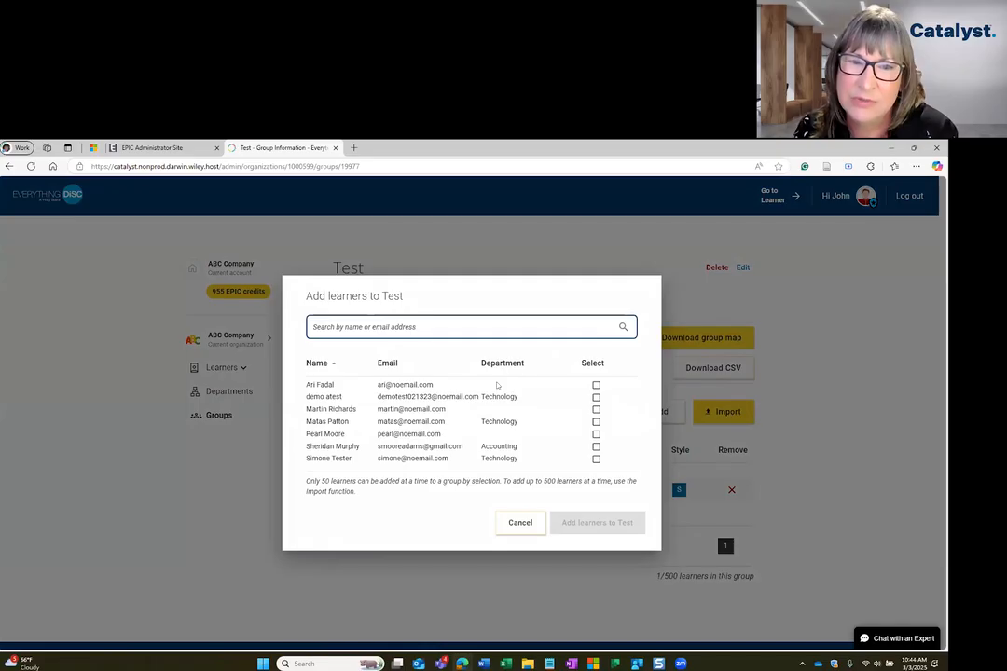
{"action": "type", "text": "simone"}
{"action": "left_click", "coordinate": [530, 349]}
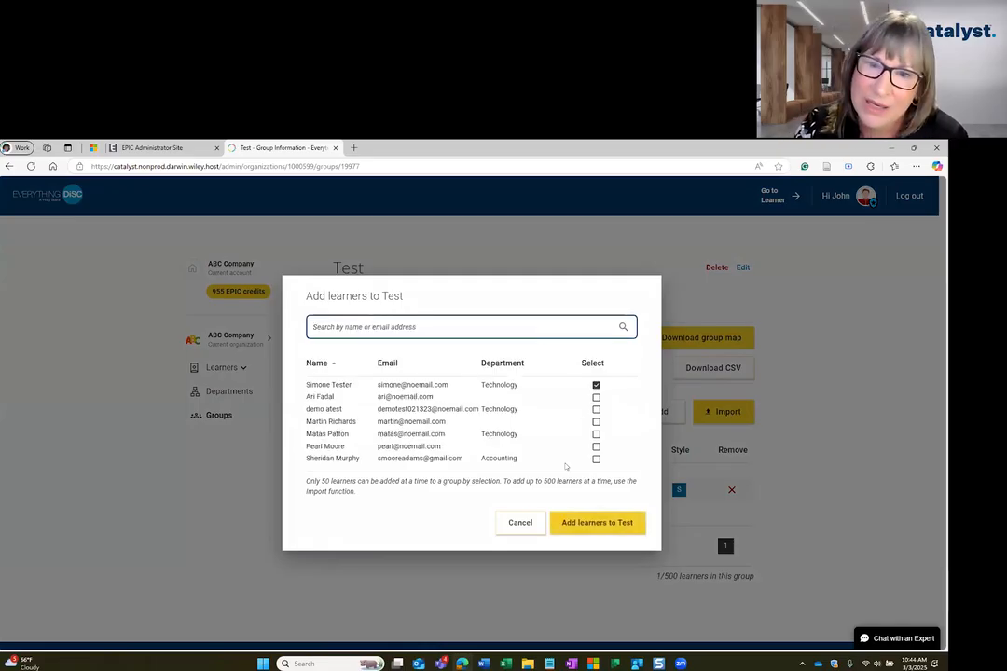
{"action": "left_click", "coordinate": [596, 397]}
{"action": "left_click", "coordinate": [597, 422]}
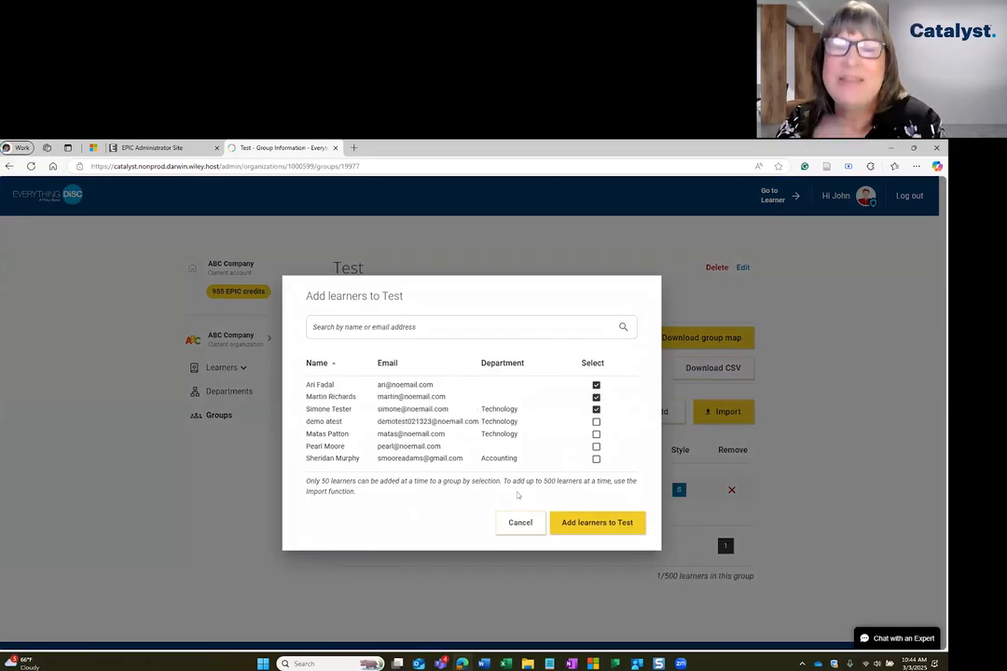
{"action": "left_click", "coordinate": [440, 332]}
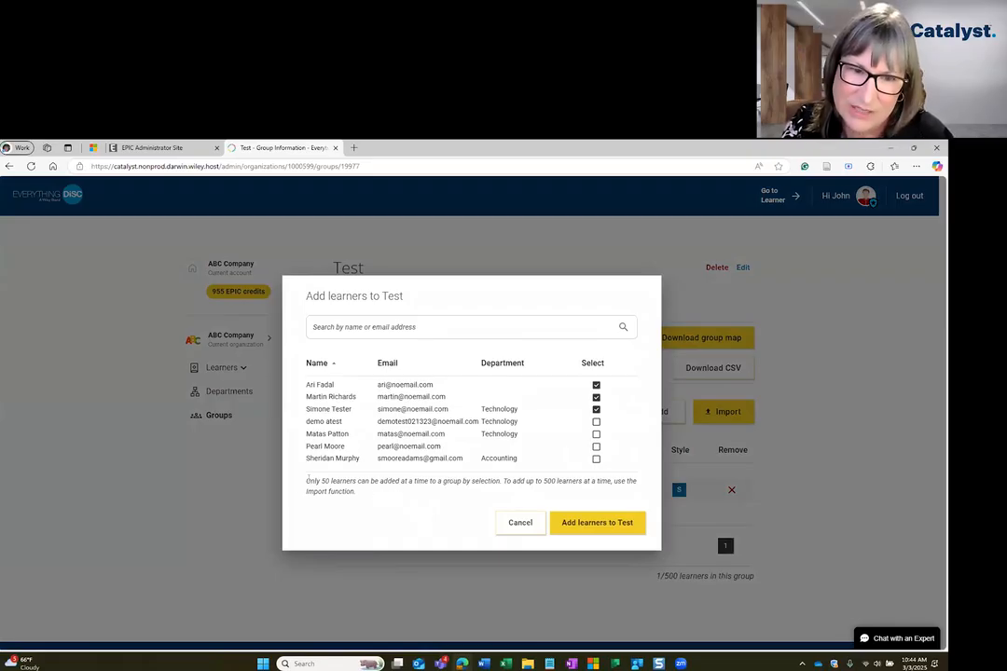
{"action": "left_click_drag", "start_coordinate": [306, 479], "coordinate": [350, 499]}
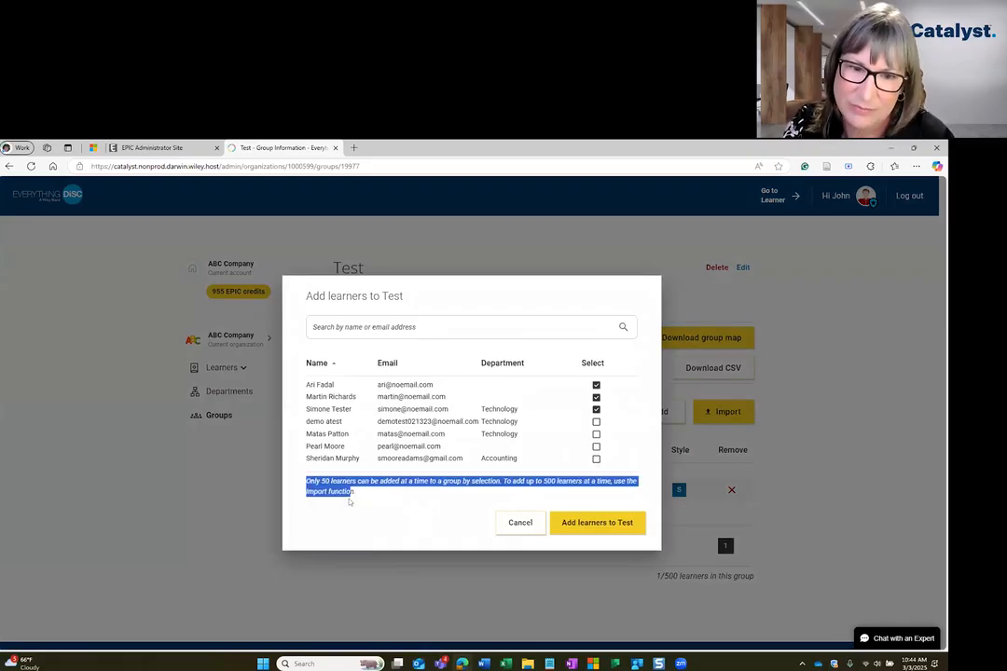
{"action": "left_click", "coordinate": [516, 523]}
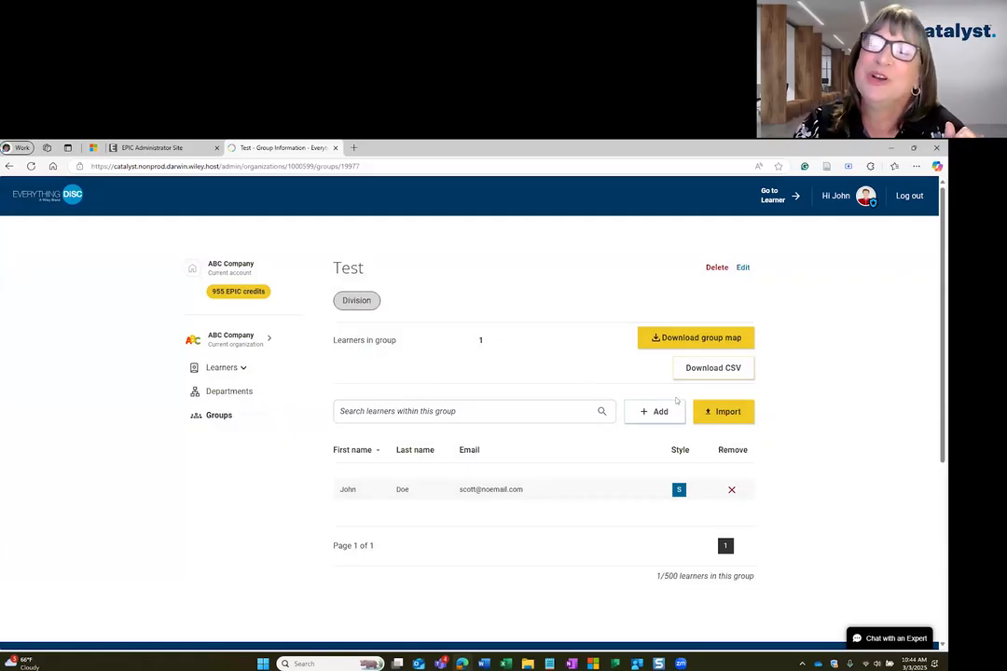
View the Excel upload form for importing learners into the Test group and go back without uploading a file.
{"action": "left_click", "coordinate": [709, 413]}
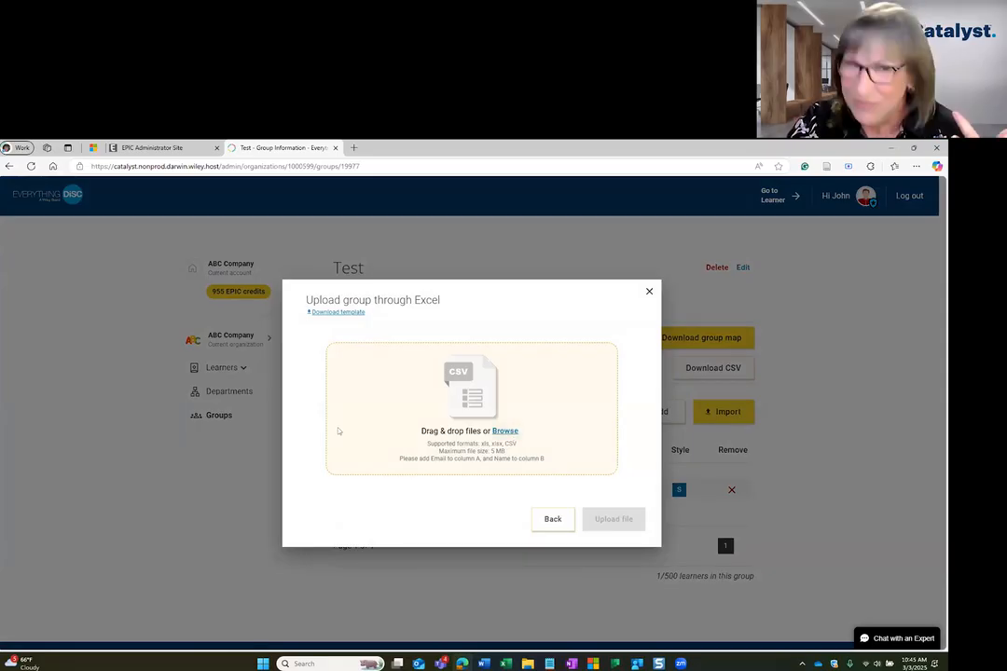
{"action": "left_click", "coordinate": [550, 519]}
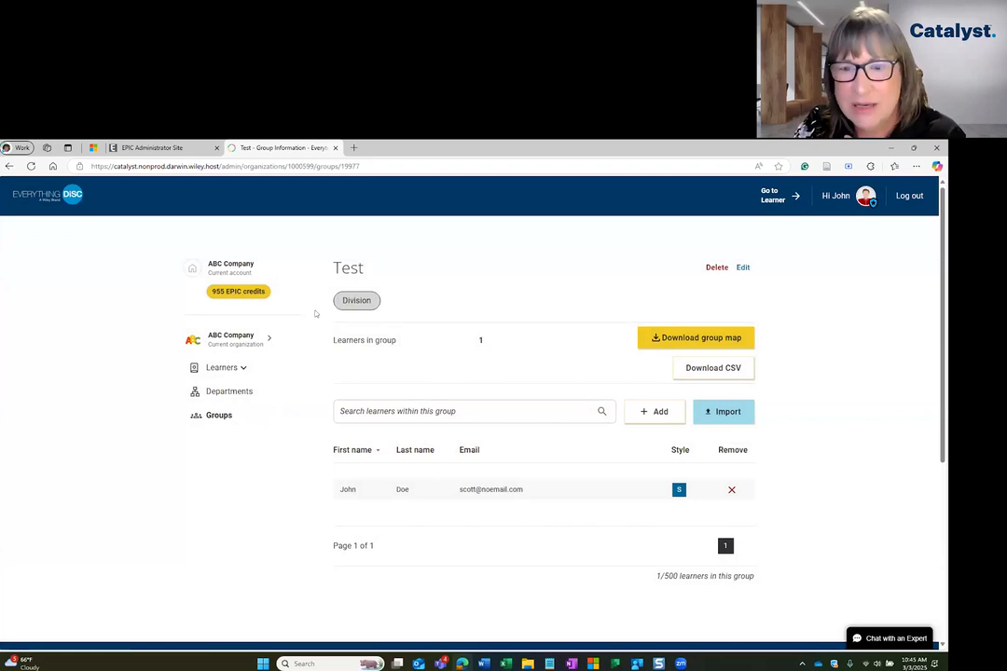
Add every available learner except the third one in the list to the Test group and close the confirmation.
{"action": "left_click", "coordinate": [653, 412]}
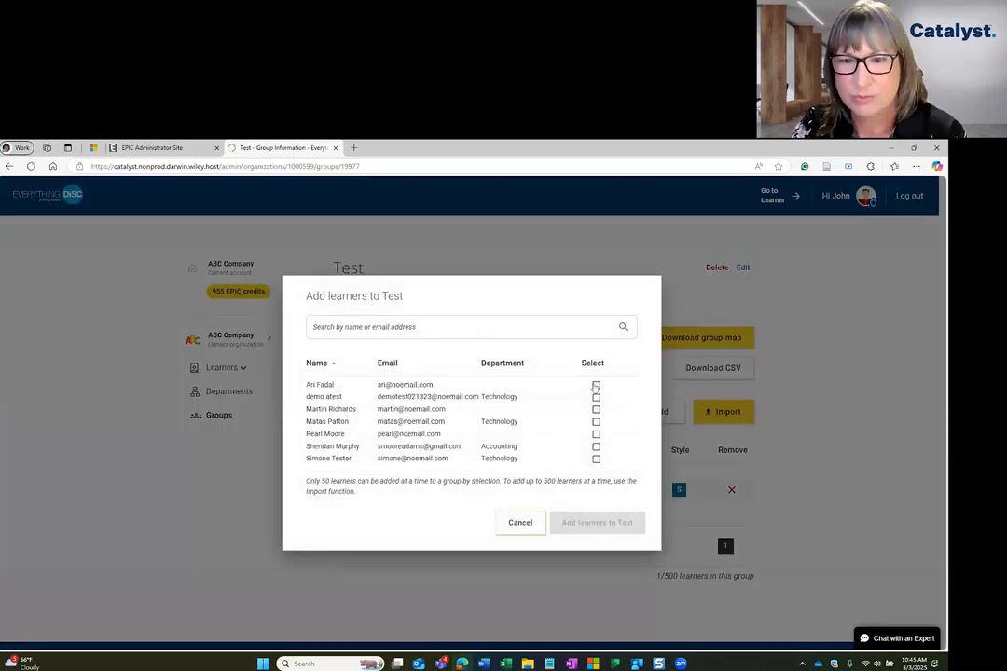
{"action": "left_click", "coordinate": [596, 385]}
{"action": "left_click", "coordinate": [596, 397]}
{"action": "left_click", "coordinate": [596, 421]}
{"action": "left_click", "coordinate": [595, 446]}
{"action": "left_click", "coordinate": [596, 447]}
{"action": "left_click", "coordinate": [596, 458]}
{"action": "left_click", "coordinate": [597, 523]}
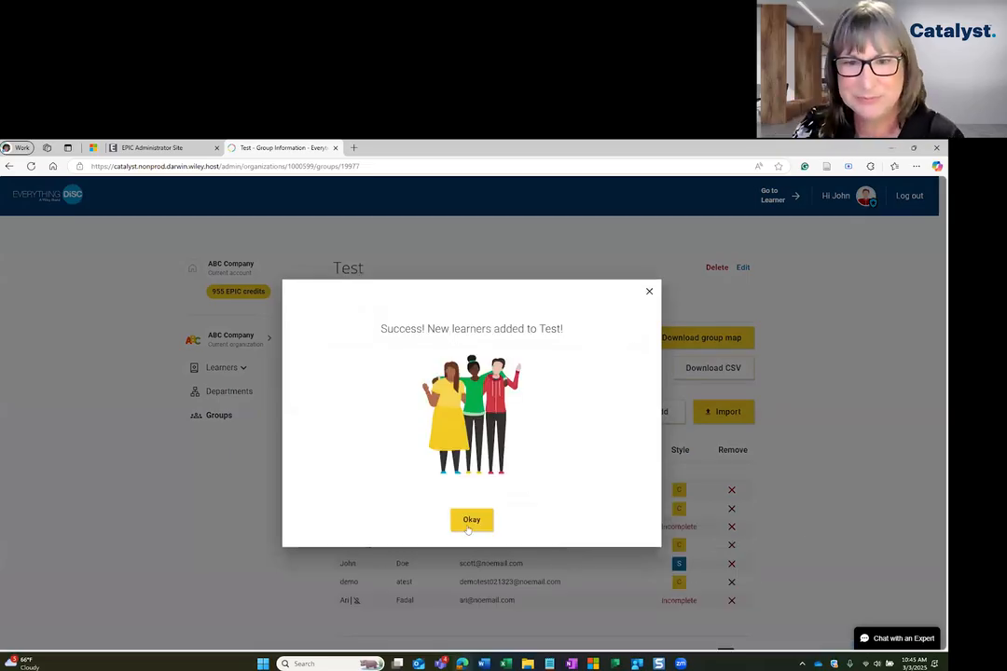
{"action": "left_click", "coordinate": [470, 520]}
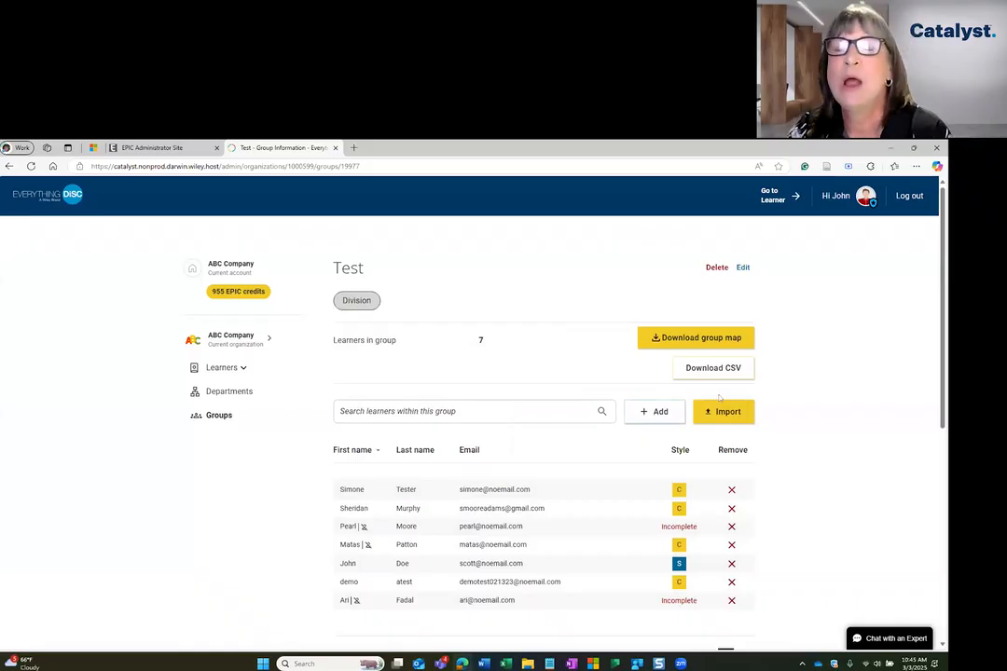
Download the Test group's learner list as a CSV and open Test.csv in Excel.
{"action": "scroll", "coordinate": [839, 457], "scroll_direction": "down", "scroll_amount": 3}
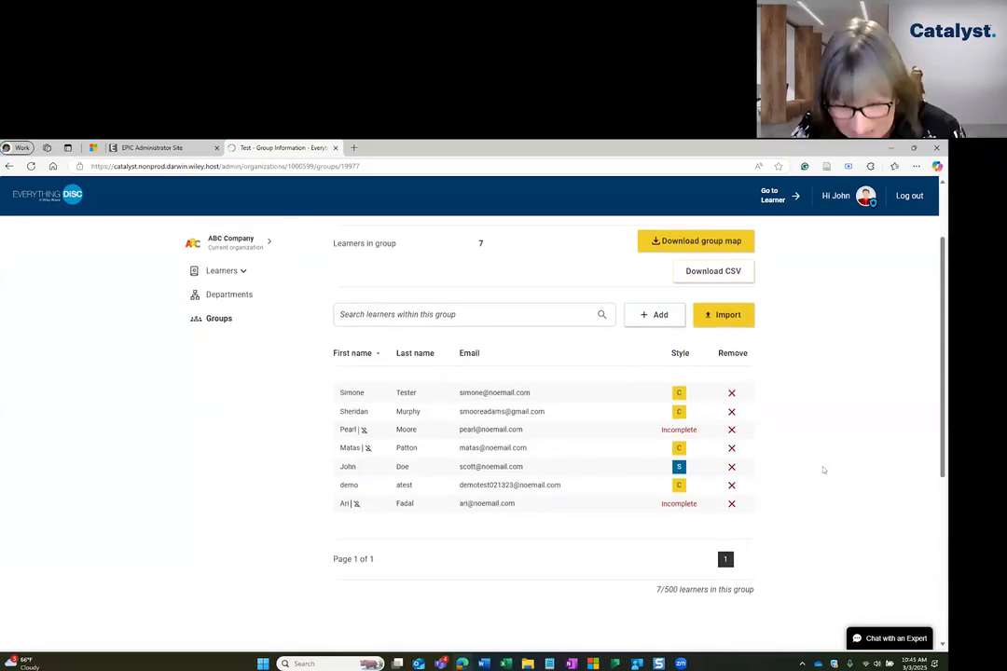
{"action": "scroll", "coordinate": [827, 509], "scroll_direction": "up", "scroll_amount": 2}
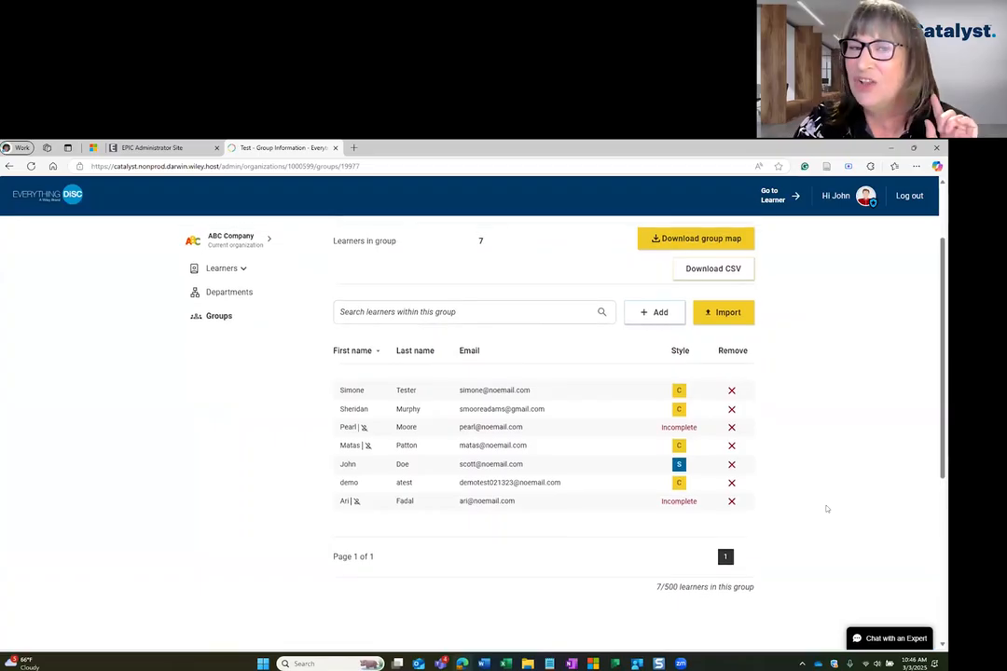
{"action": "scroll", "coordinate": [825, 509], "scroll_direction": "up", "scroll_amount": 1}
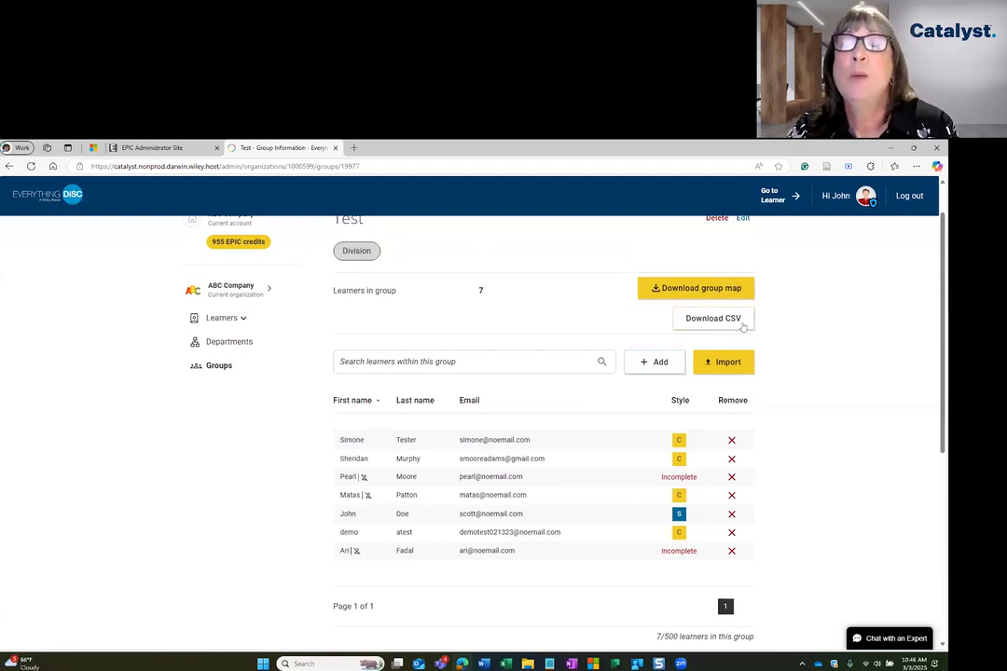
{"action": "left_click", "coordinate": [714, 320]}
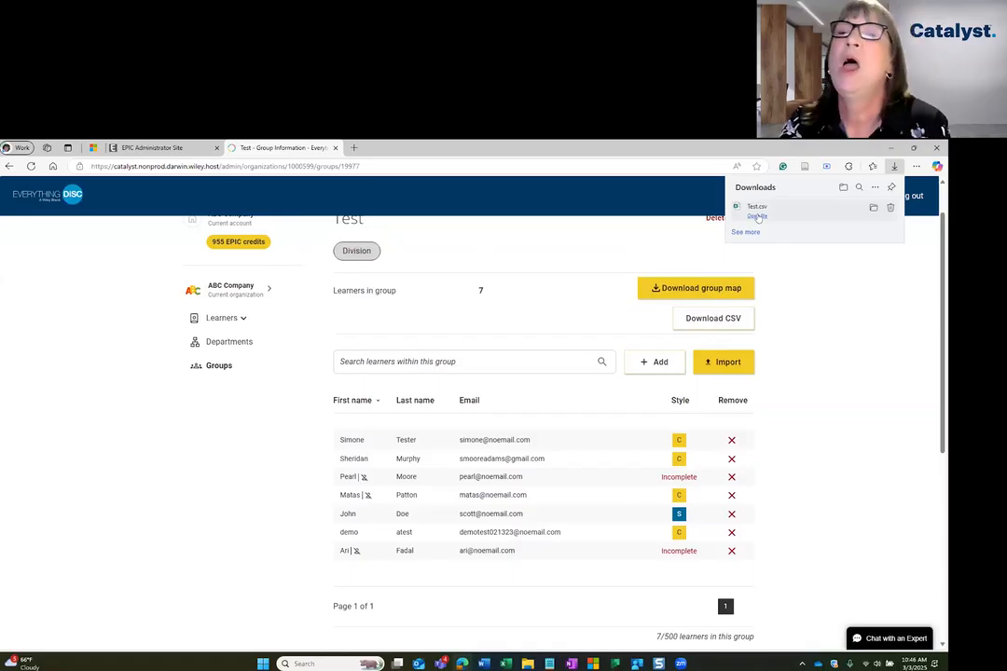
{"action": "left_click", "coordinate": [758, 217]}
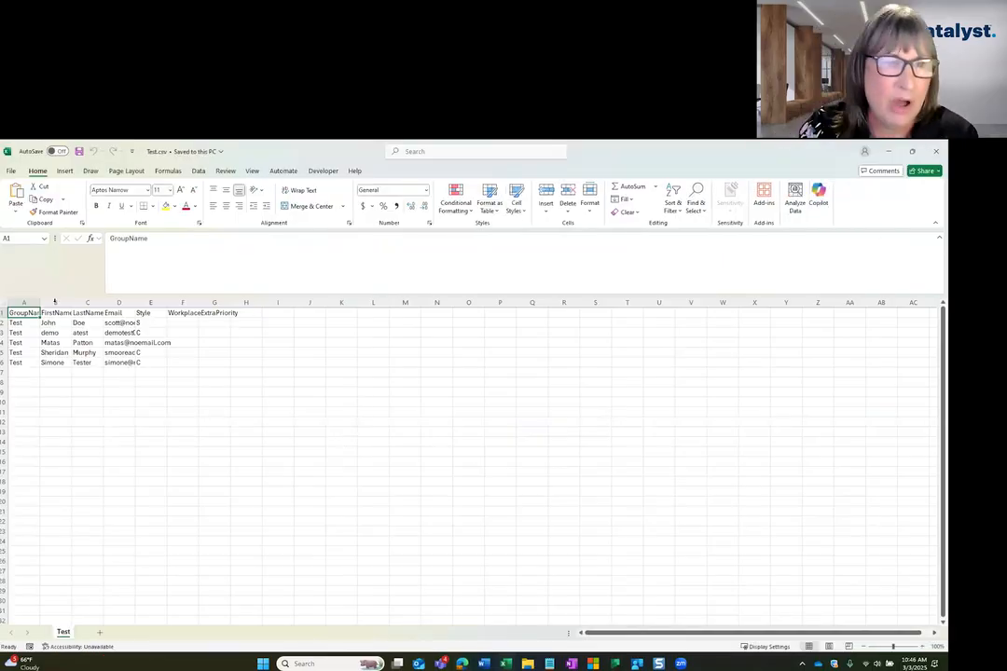
Fit columns A, B and D to their contents, check the Style cell in row 4, and minimize the workbook.
{"action": "double_click", "coordinate": [40, 302]}
{"action": "double_click", "coordinate": [82, 301]}
{"action": "double_click", "coordinate": [146, 301]}
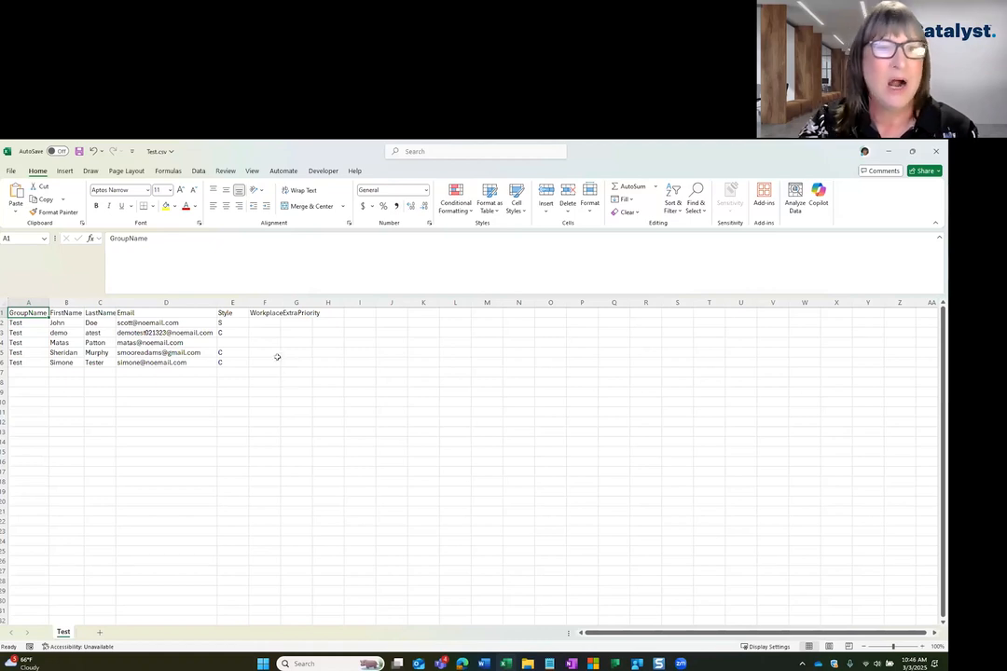
{"action": "left_click", "coordinate": [2, 342]}
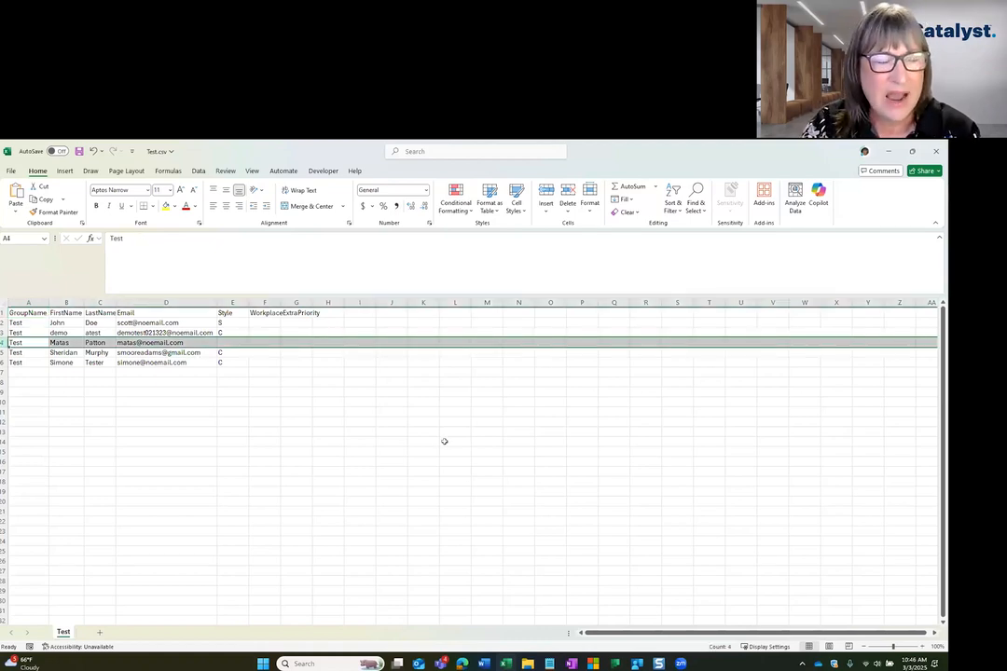
{"action": "left_click", "coordinate": [225, 342]}
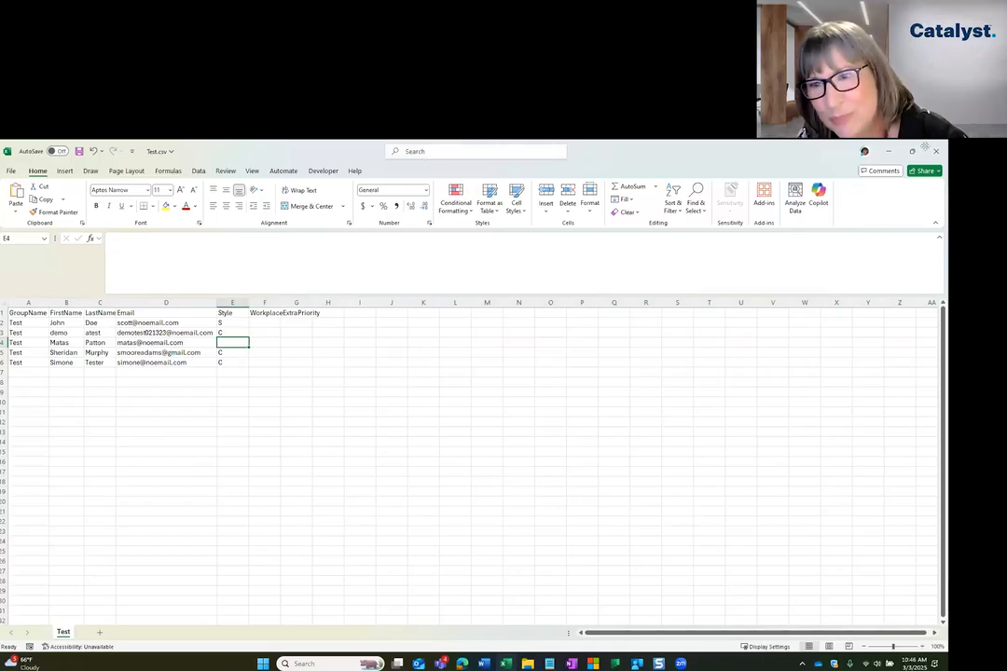
{"action": "left_click", "coordinate": [934, 150]}
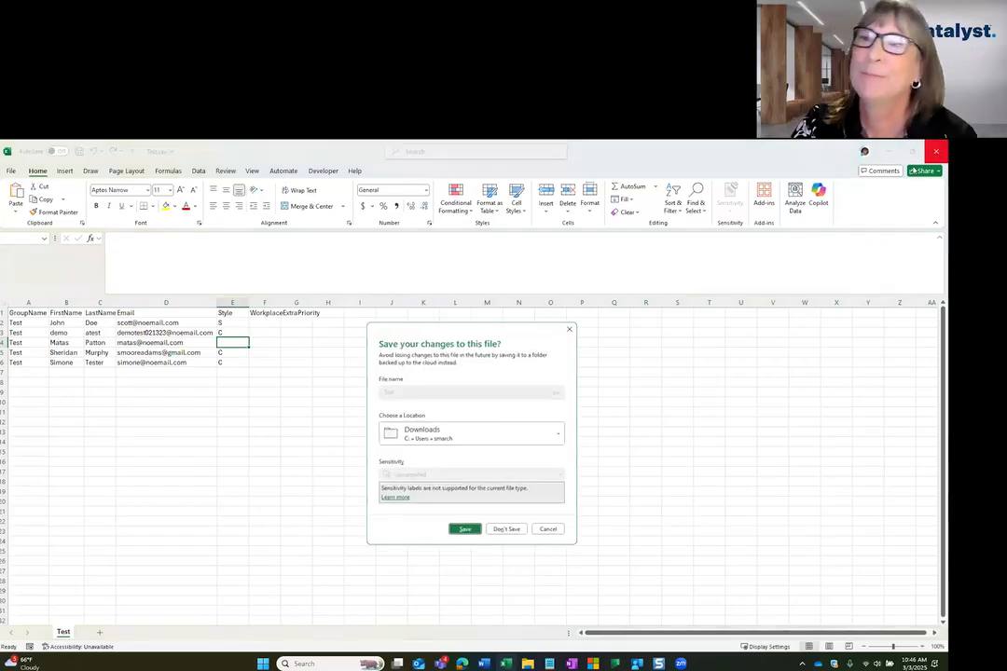
{"action": "left_click", "coordinate": [552, 533]}
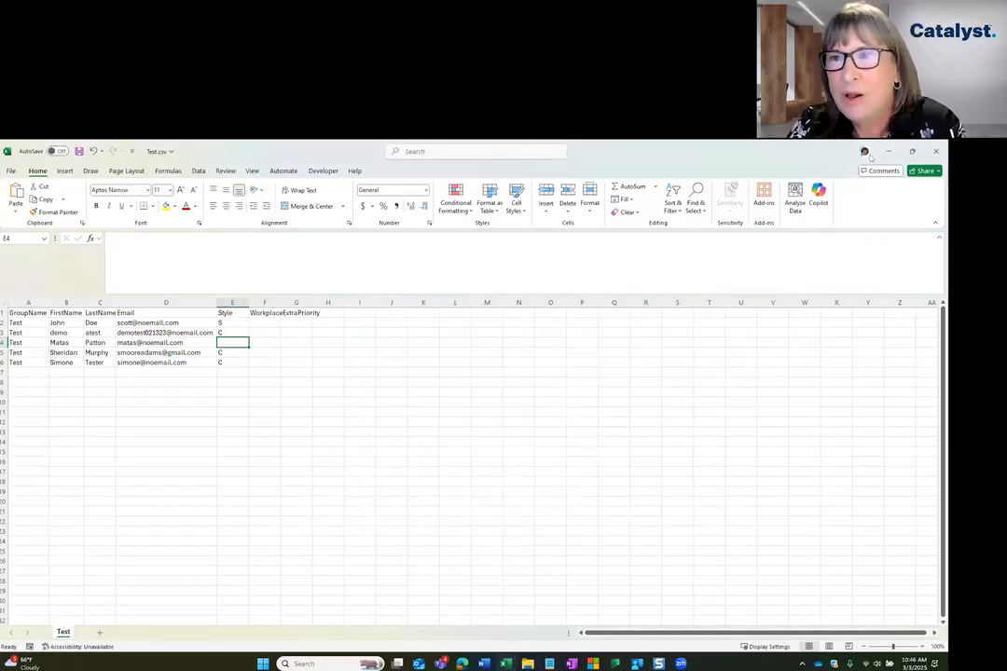
{"action": "left_click", "coordinate": [890, 153]}
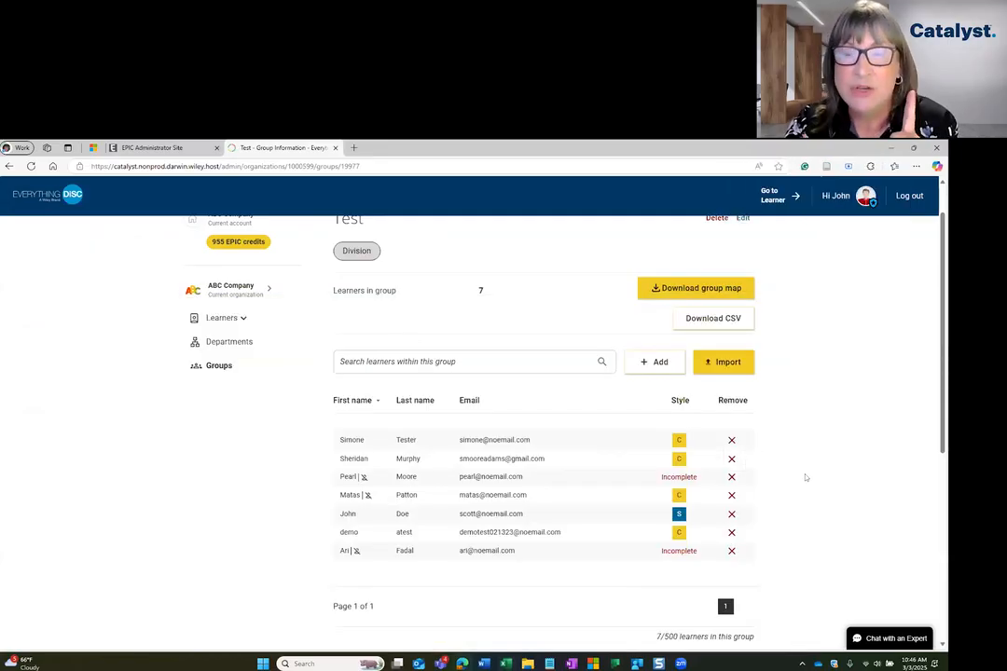
Download the Test group's map, view Test-disc-group.png in Snagit Editor, and return to the group page in the browser.
{"action": "left_click", "coordinate": [722, 291]}
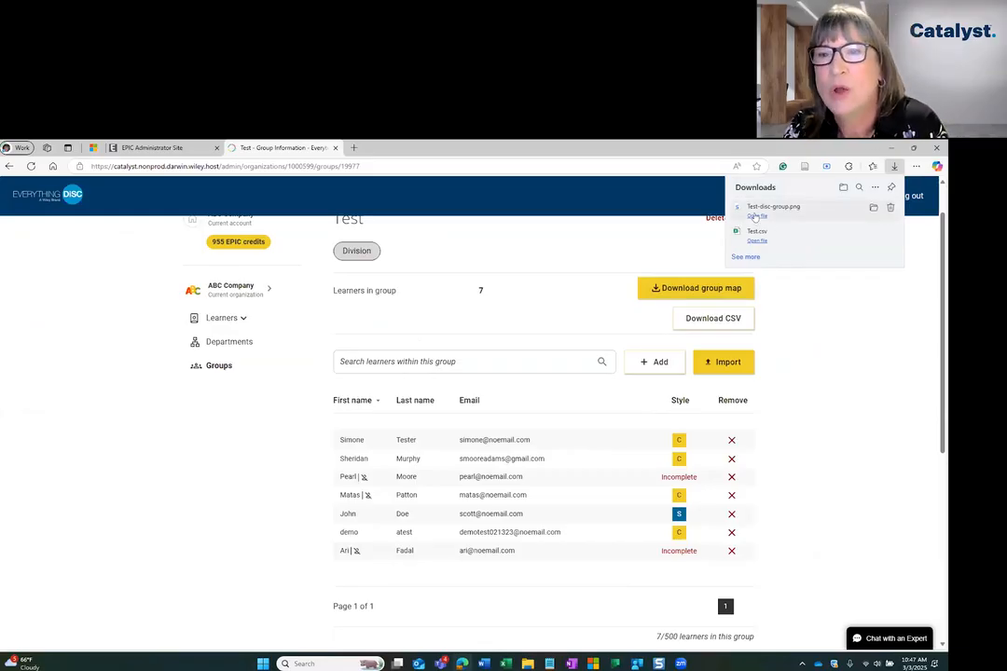
{"action": "left_click", "coordinate": [757, 215]}
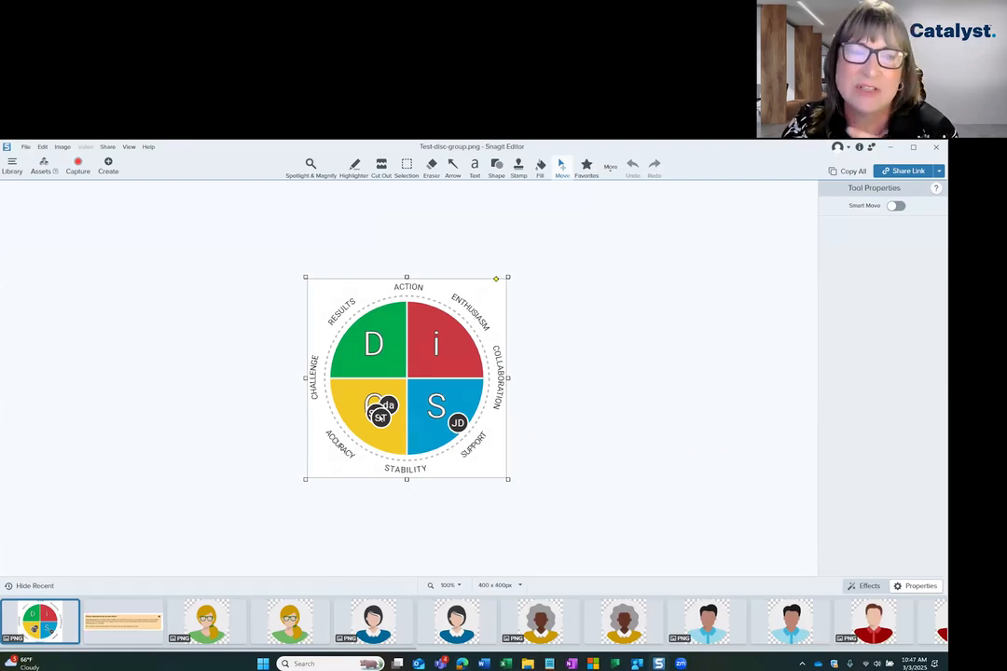
{"action": "left_click", "coordinate": [890, 147]}
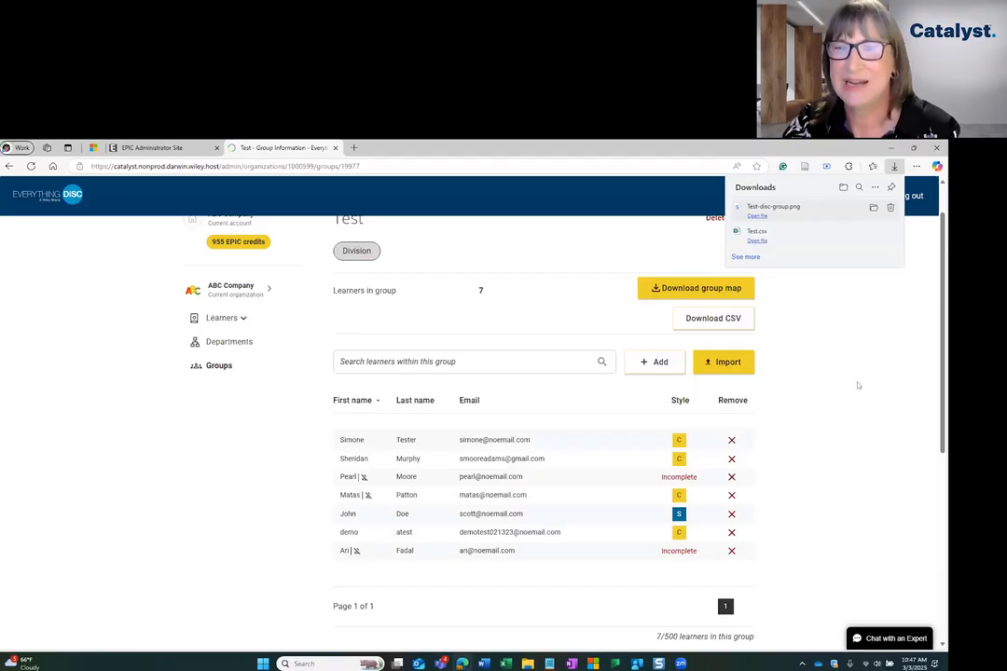
{"action": "left_click", "coordinate": [858, 385]}
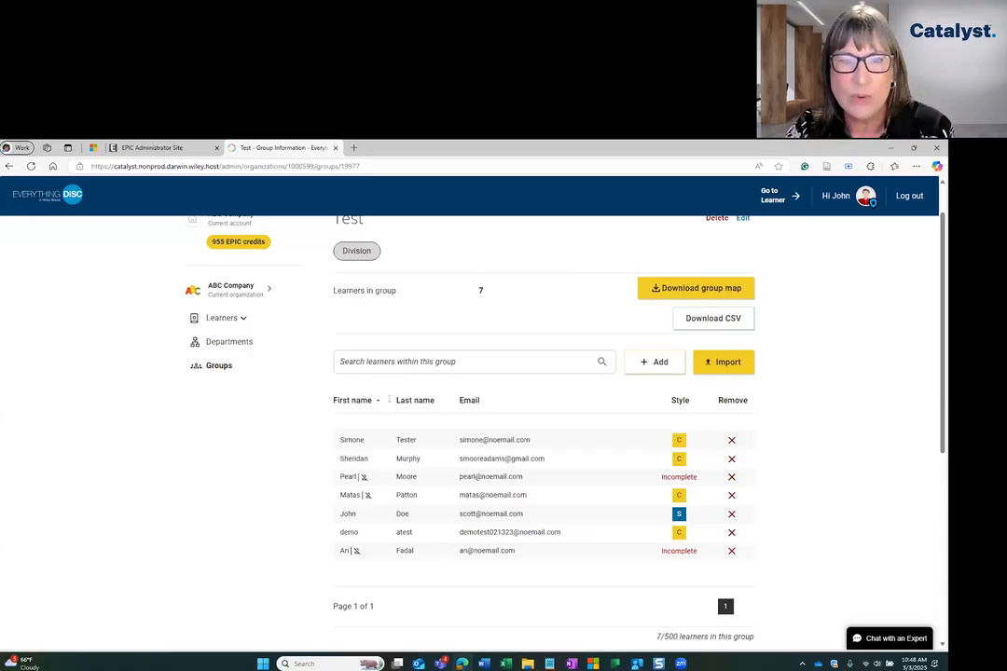
Go back to the groups overview and compare the shared groups with the private groups.
{"action": "scroll", "coordinate": [537, 428], "scroll_direction": "up", "scroll_amount": 1}
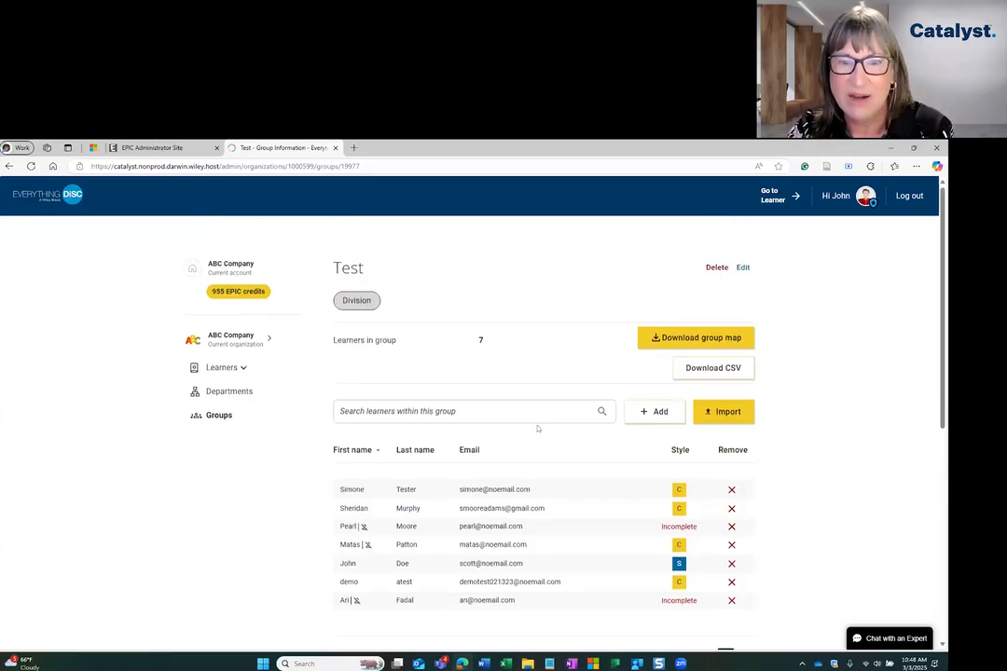
{"action": "left_click", "coordinate": [219, 415]}
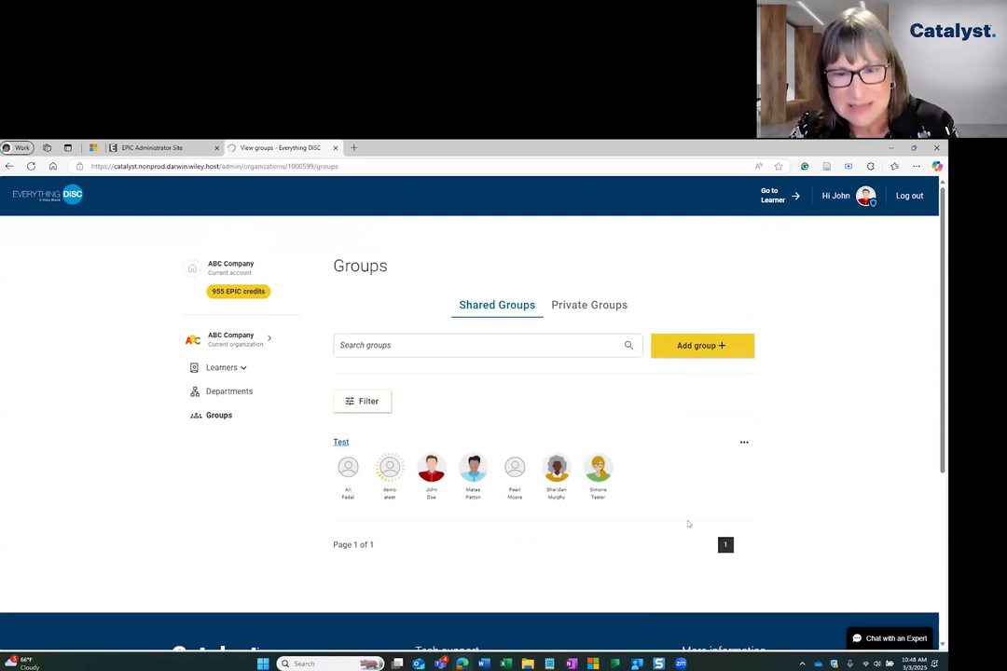
{"action": "left_click", "coordinate": [589, 304]}
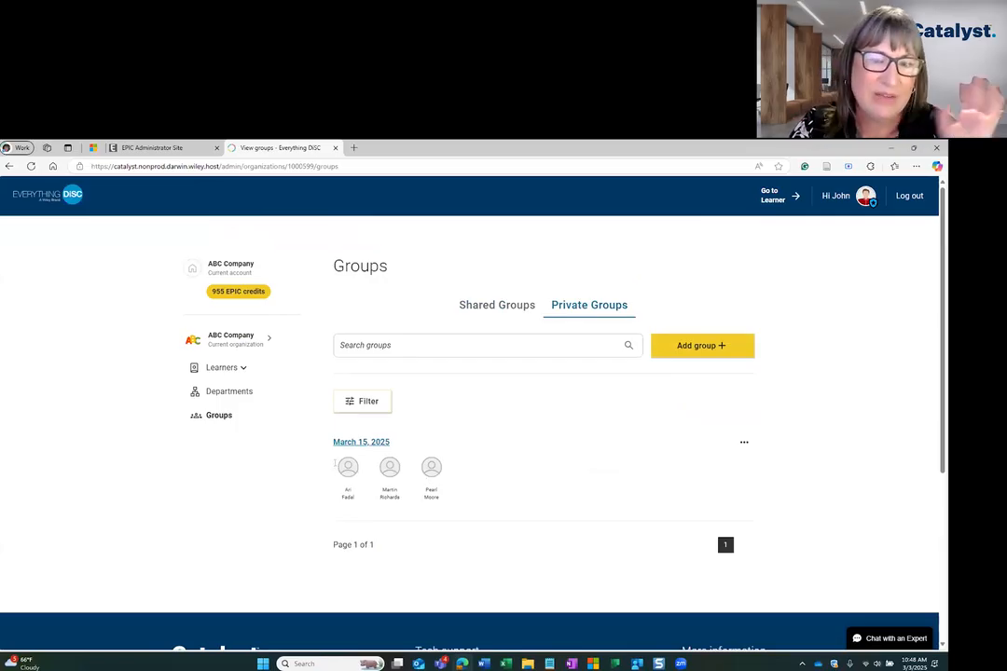
{"action": "left_click", "coordinate": [497, 305]}
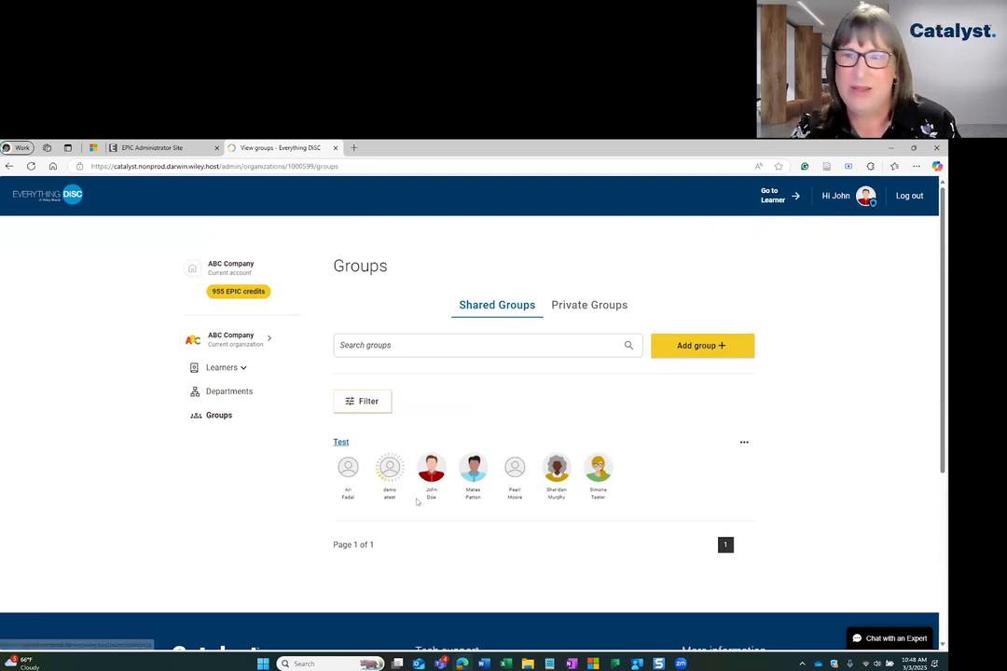
Switch to the learner site and view the group map and group list of the shared Test group.
{"action": "left_click", "coordinate": [773, 198]}
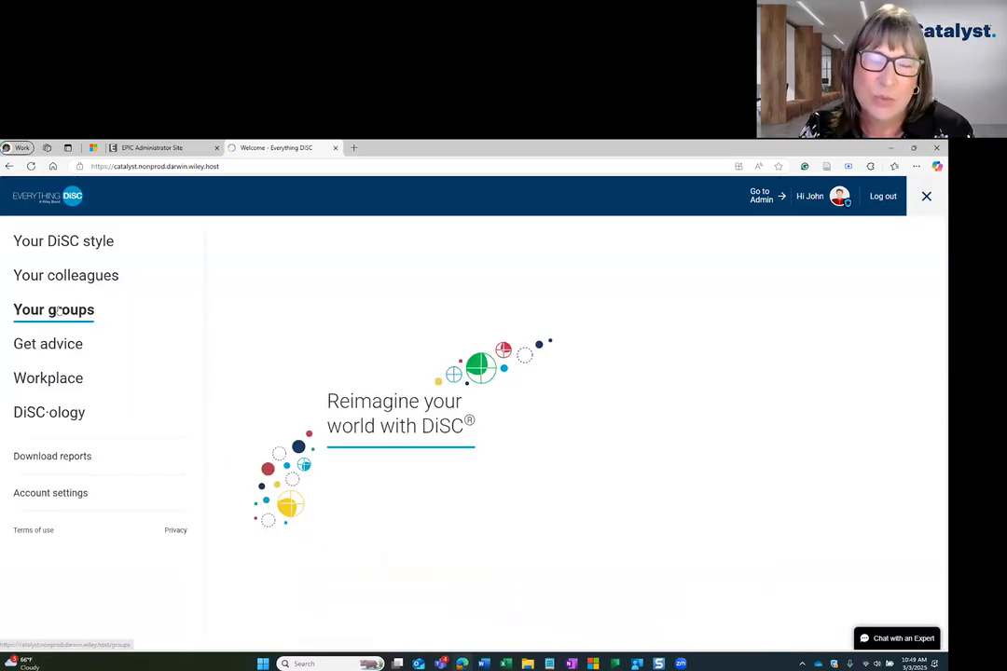
{"action": "left_click", "coordinate": [54, 310]}
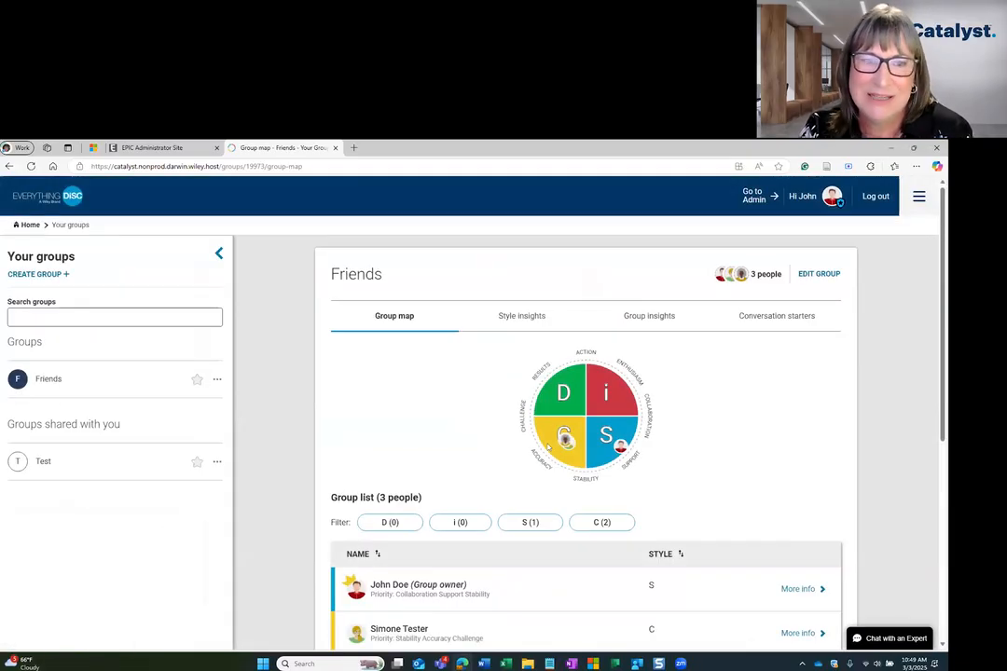
{"action": "left_click", "coordinate": [44, 463]}
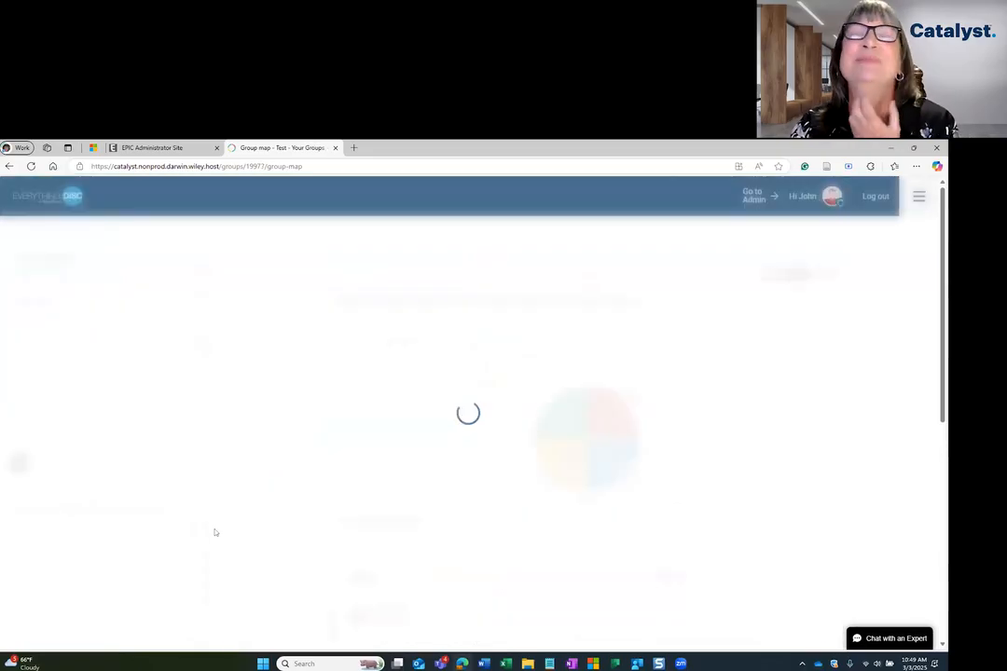
{"action": "scroll", "coordinate": [653, 563], "scroll_direction": "down", "scroll_amount": 3}
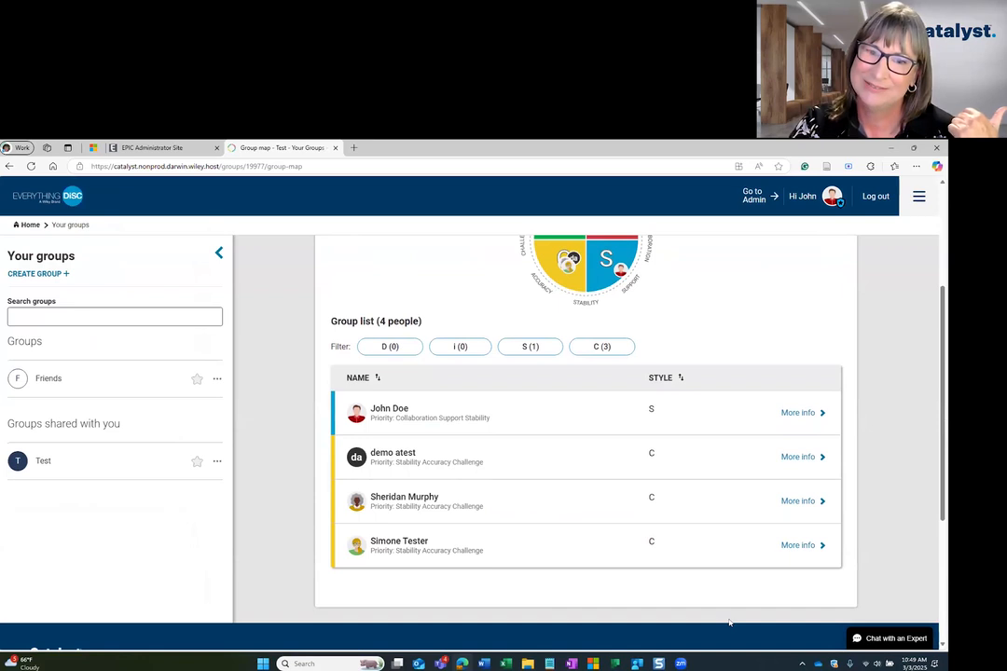
{"action": "scroll", "coordinate": [730, 623], "scroll_direction": "up", "scroll_amount": 3}
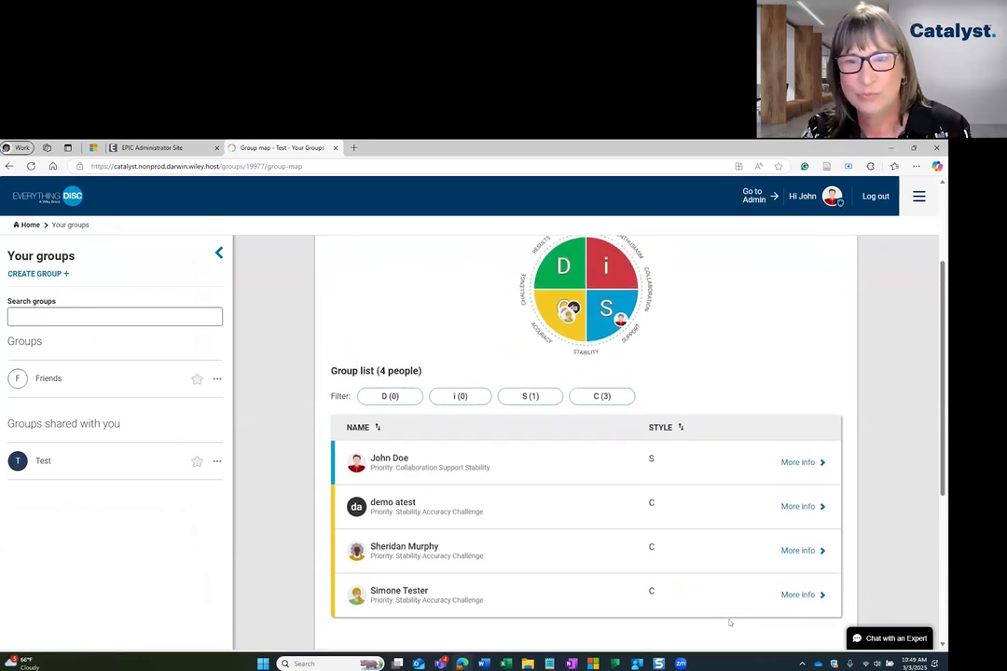
Open the private Friends group and examine its group map and group list.
{"action": "scroll", "coordinate": [730, 623], "scroll_direction": "down", "scroll_amount": 2}
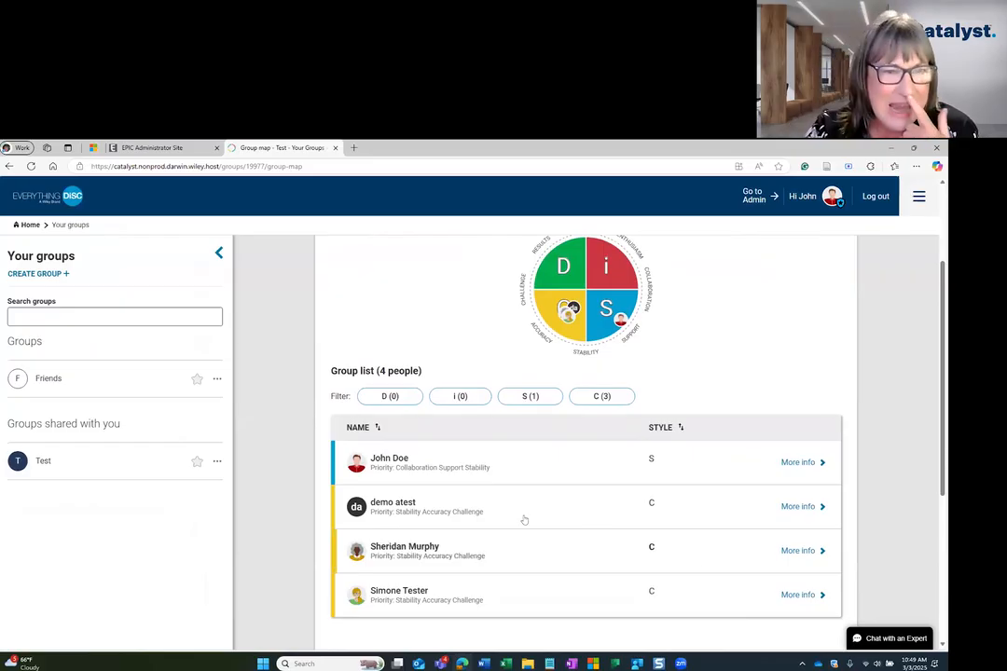
{"action": "left_click", "coordinate": [48, 378]}
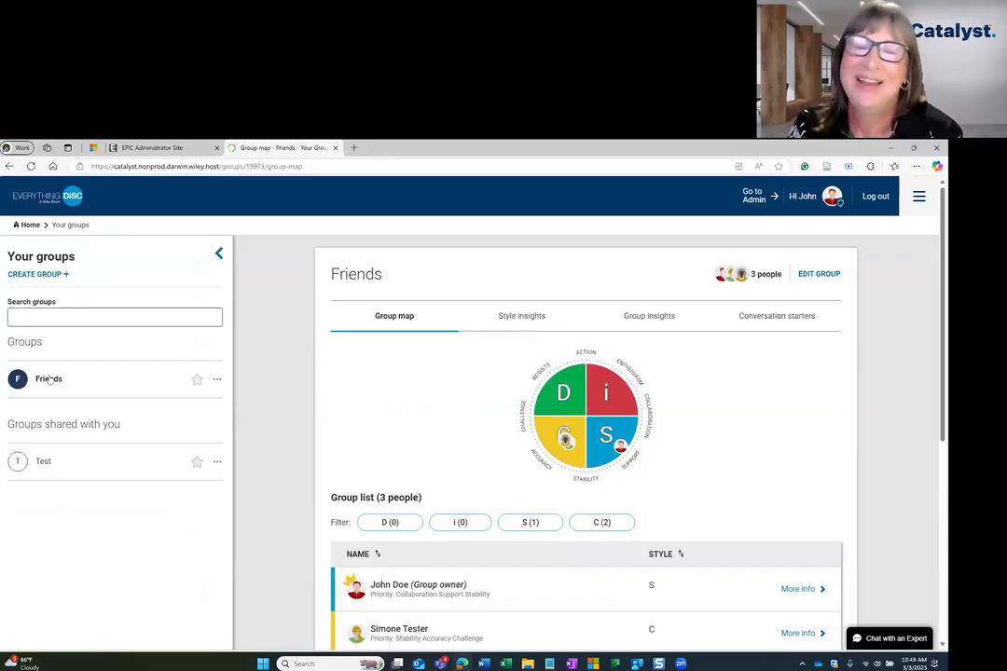
{"action": "scroll", "coordinate": [562, 559], "scroll_direction": "down", "scroll_amount": 2}
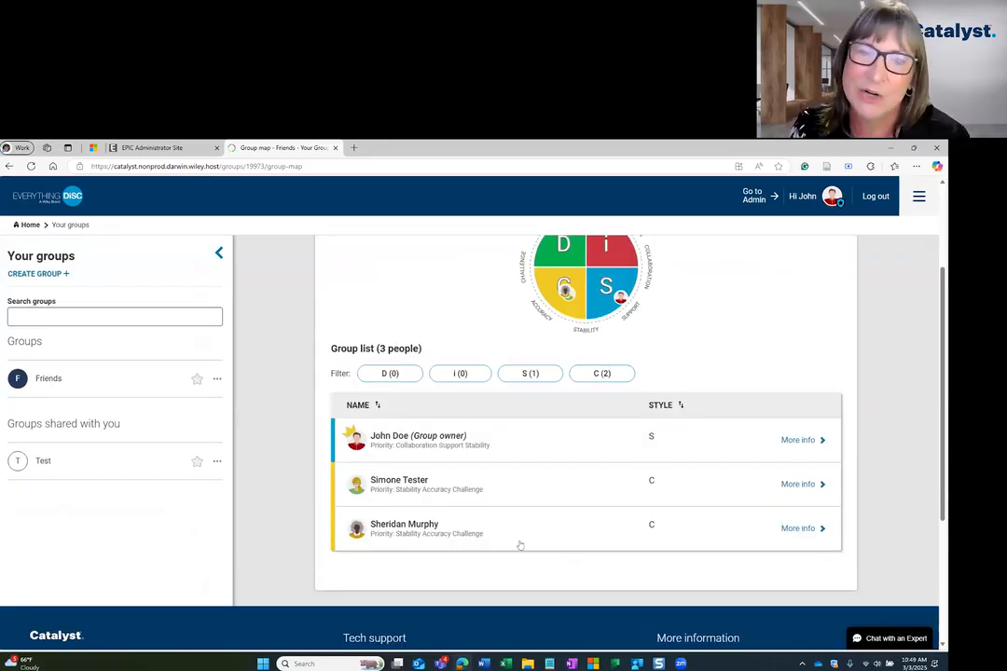
{"action": "scroll", "coordinate": [382, 433], "scroll_direction": "up", "scroll_amount": 1}
{"action": "scroll", "coordinate": [382, 433], "scroll_direction": "up", "scroll_amount": 1}
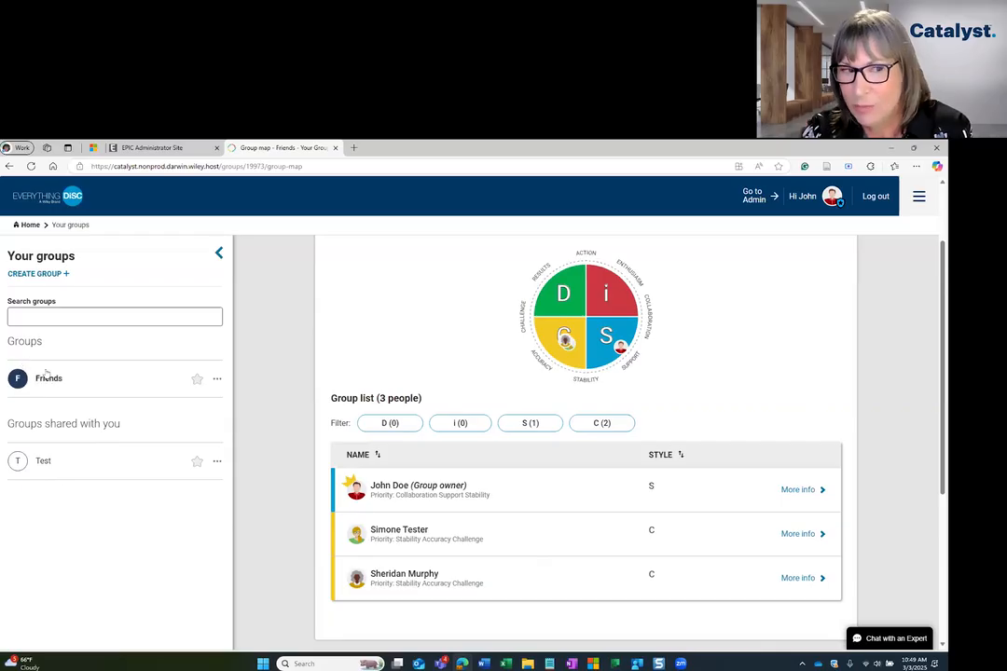
Compare the shared Test group's map and member list with those of the Friends group, ending on the Test group.
{"action": "left_click", "coordinate": [38, 462]}
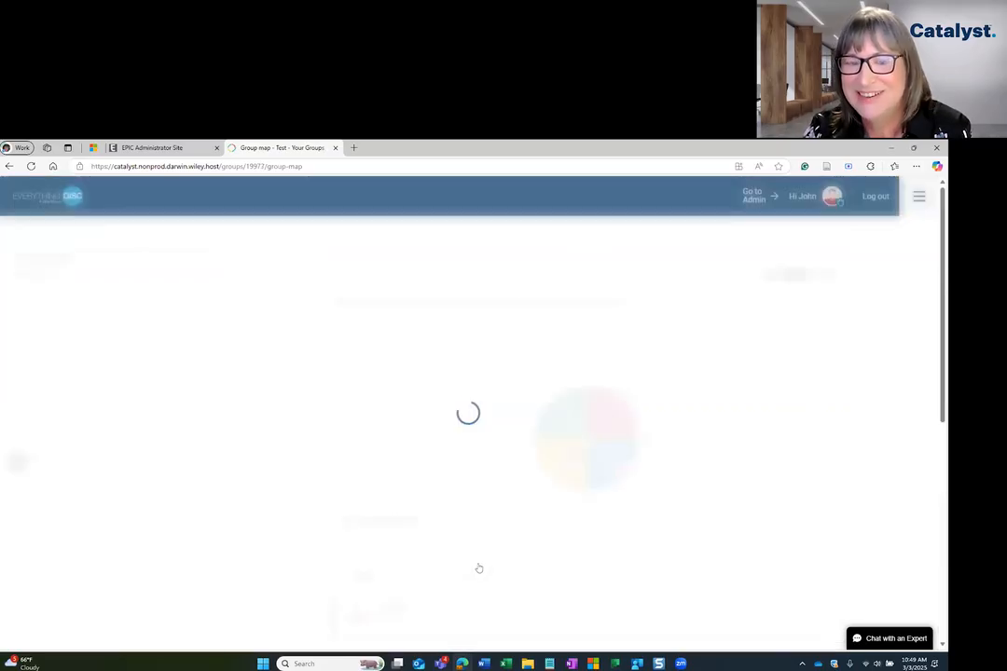
{"action": "scroll", "coordinate": [478, 568], "scroll_direction": "down", "scroll_amount": 2}
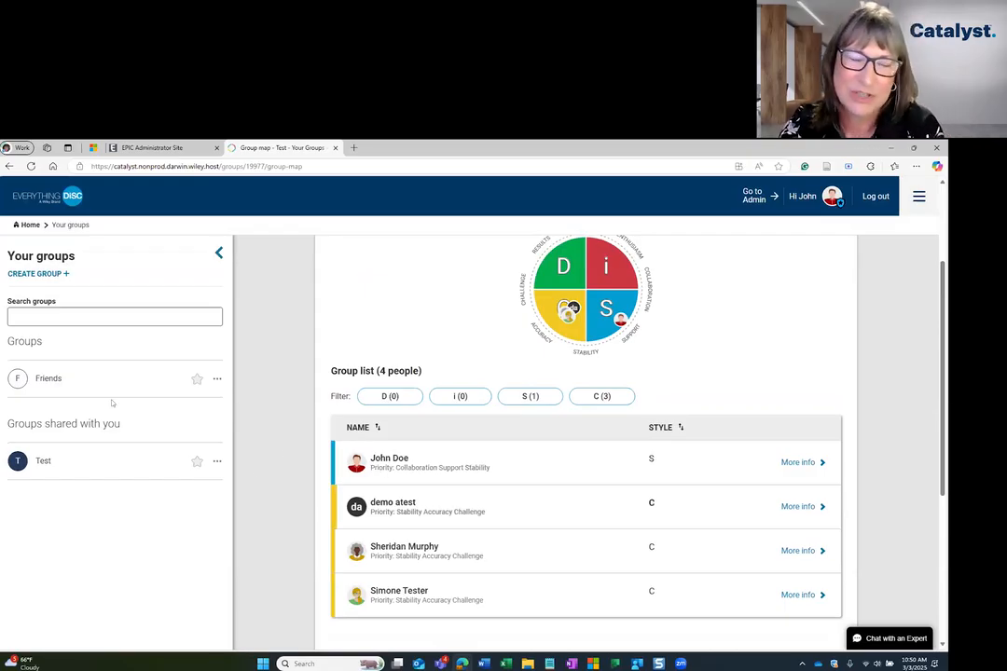
{"action": "left_click", "coordinate": [52, 378]}
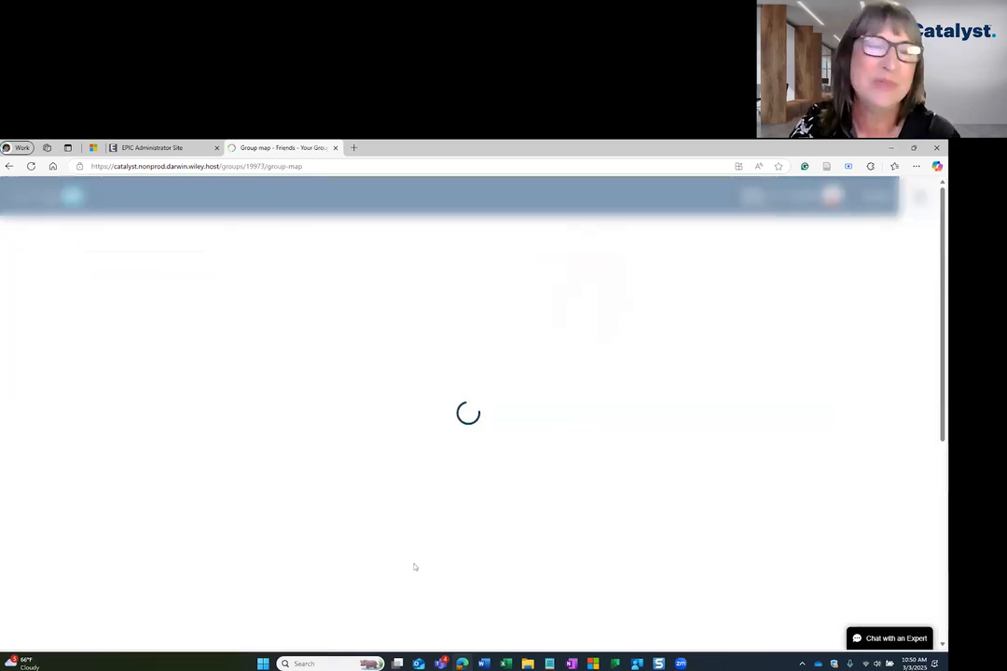
{"action": "scroll", "coordinate": [392, 575], "scroll_direction": "down", "scroll_amount": 1}
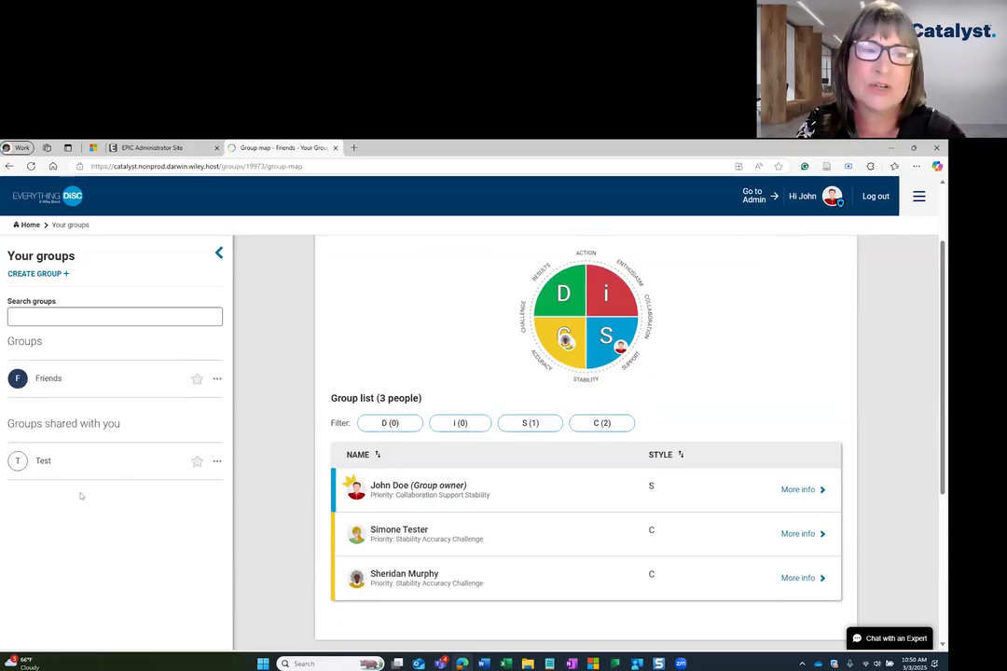
{"action": "left_click", "coordinate": [56, 460]}
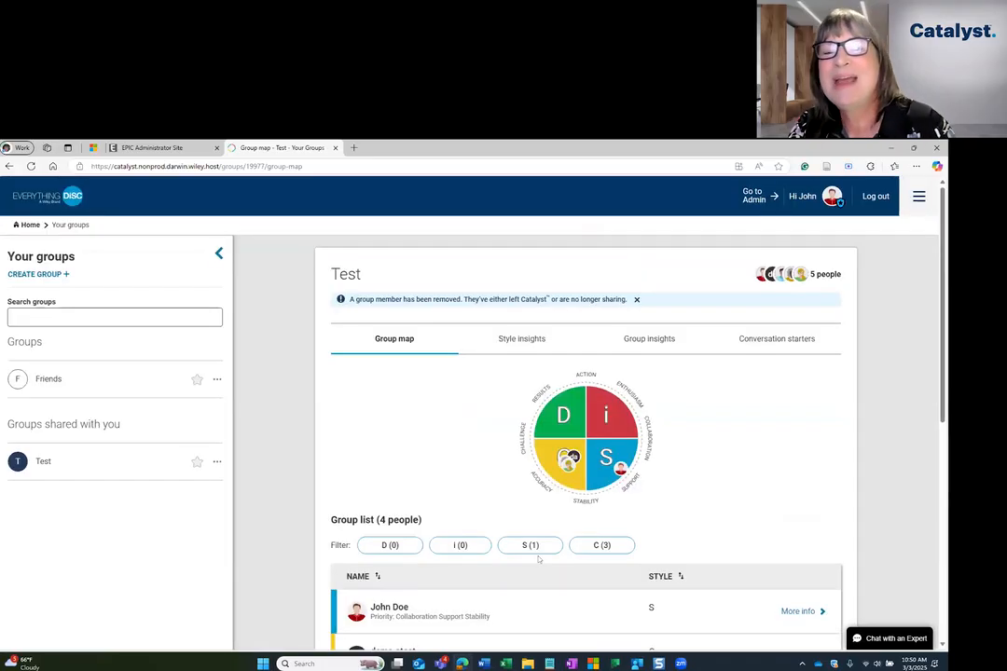
{"action": "scroll", "coordinate": [549, 569], "scroll_direction": "down", "scroll_amount": 5}
{"action": "scroll", "coordinate": [546, 581], "scroll_direction": "up", "scroll_amount": 1}
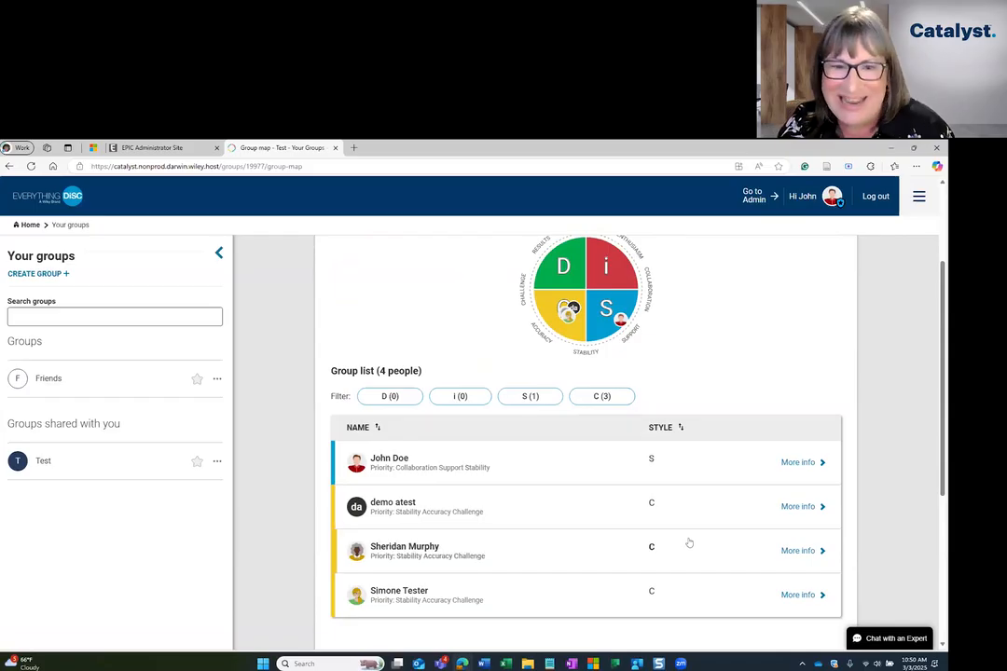
{"action": "scroll", "coordinate": [688, 541], "scroll_direction": "up", "scroll_amount": 2}
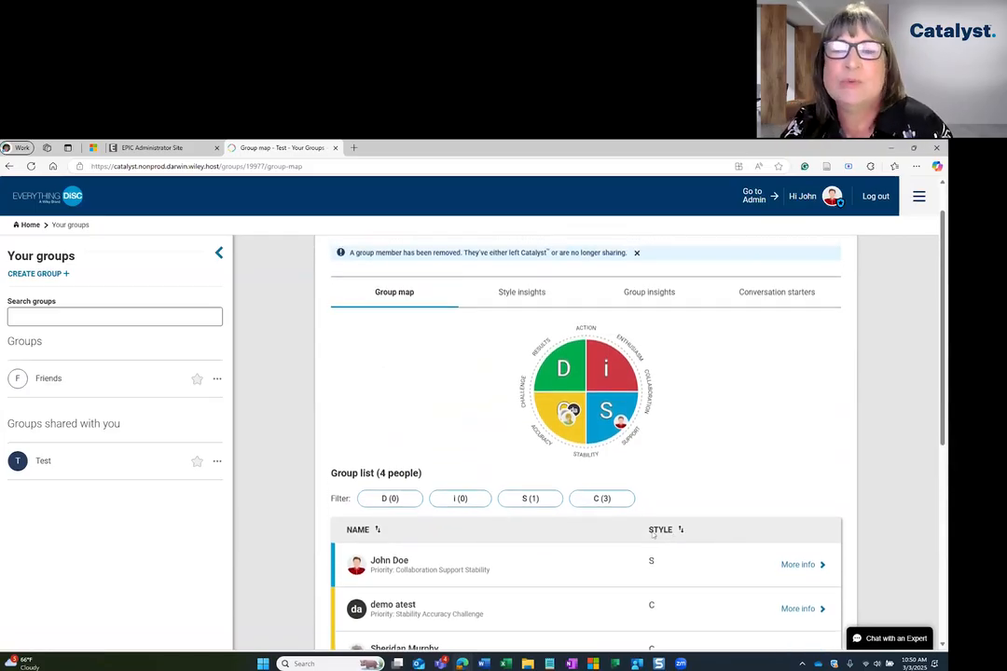
{"action": "scroll", "coordinate": [652, 531], "scroll_direction": "down", "scroll_amount": 1}
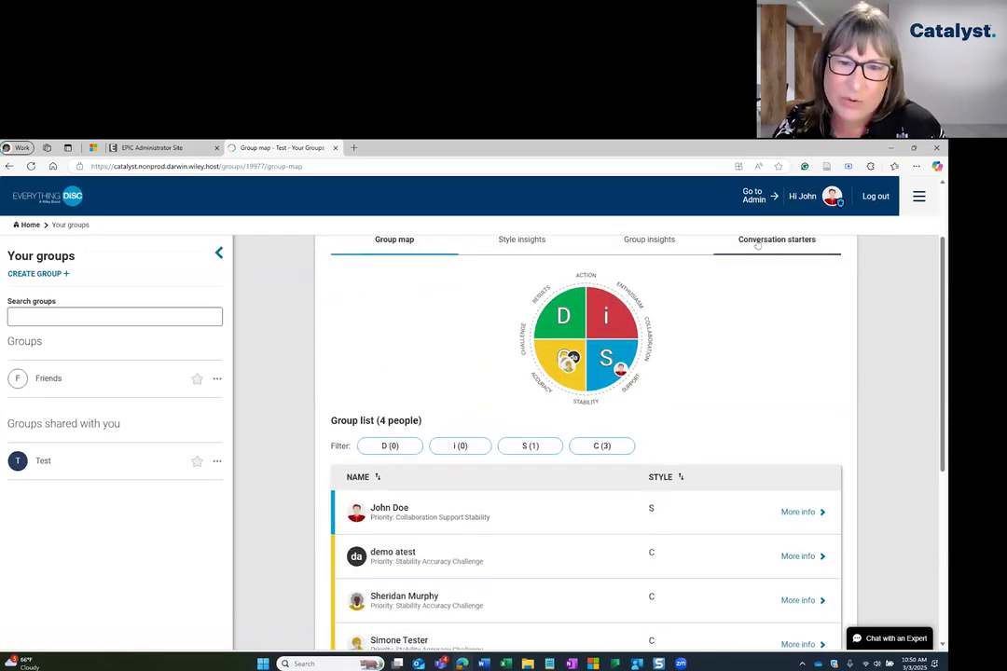
Return to the administrator site and open the shared Test group of the ABC Company organization.
{"action": "left_click", "coordinate": [753, 196]}
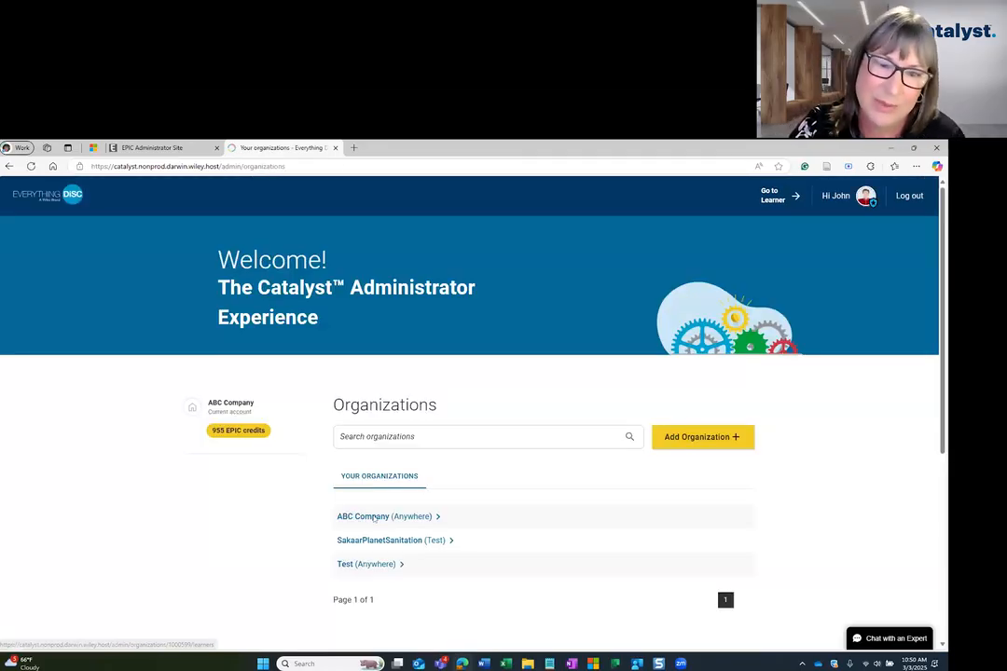
{"action": "left_click", "coordinate": [368, 517]}
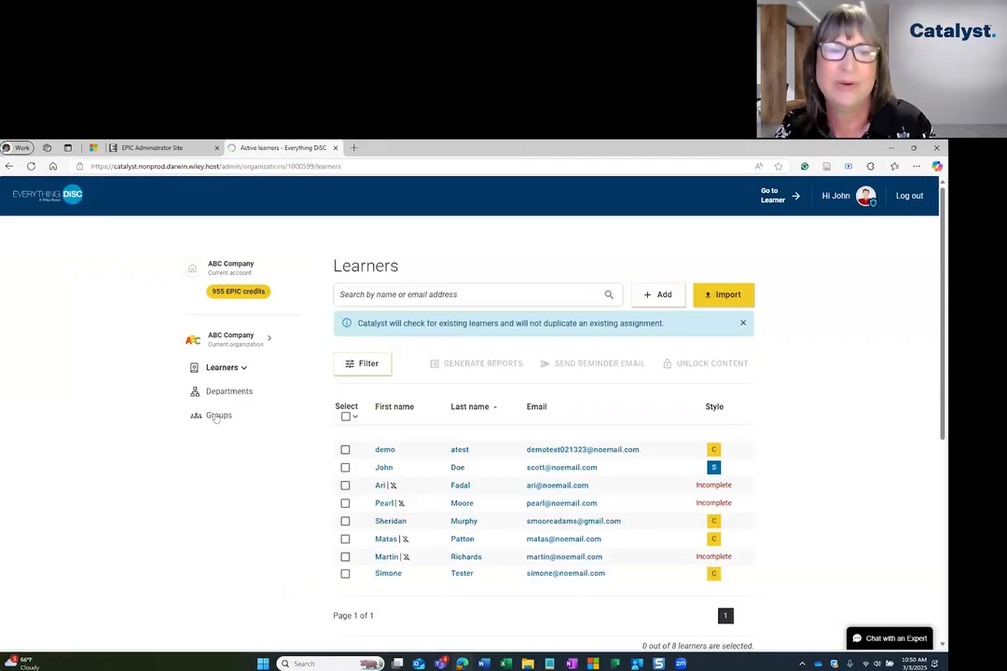
{"action": "left_click", "coordinate": [218, 415]}
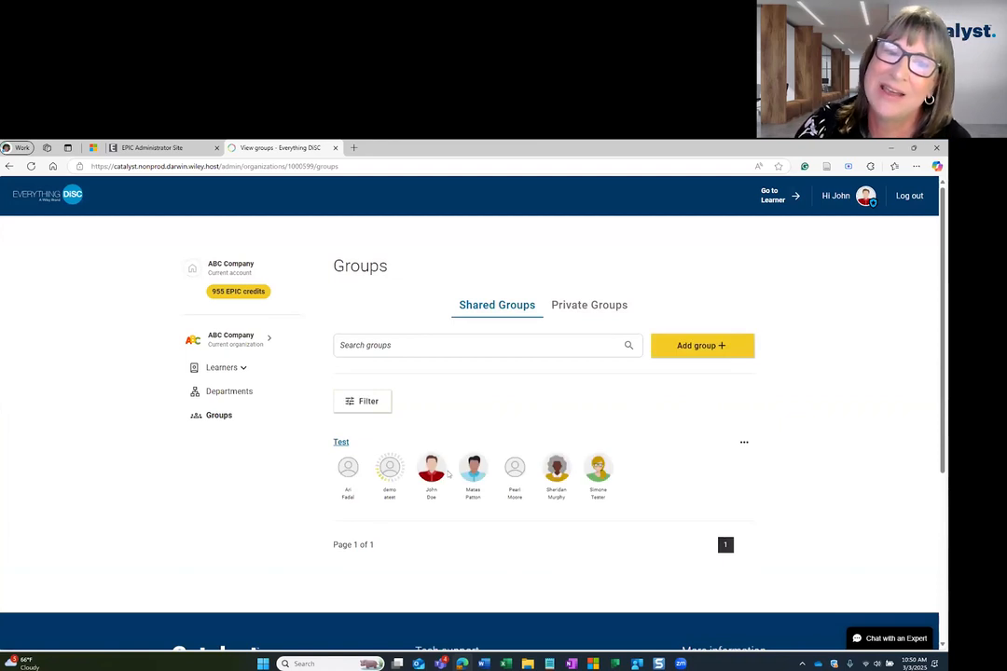
{"action": "left_click", "coordinate": [340, 443]}
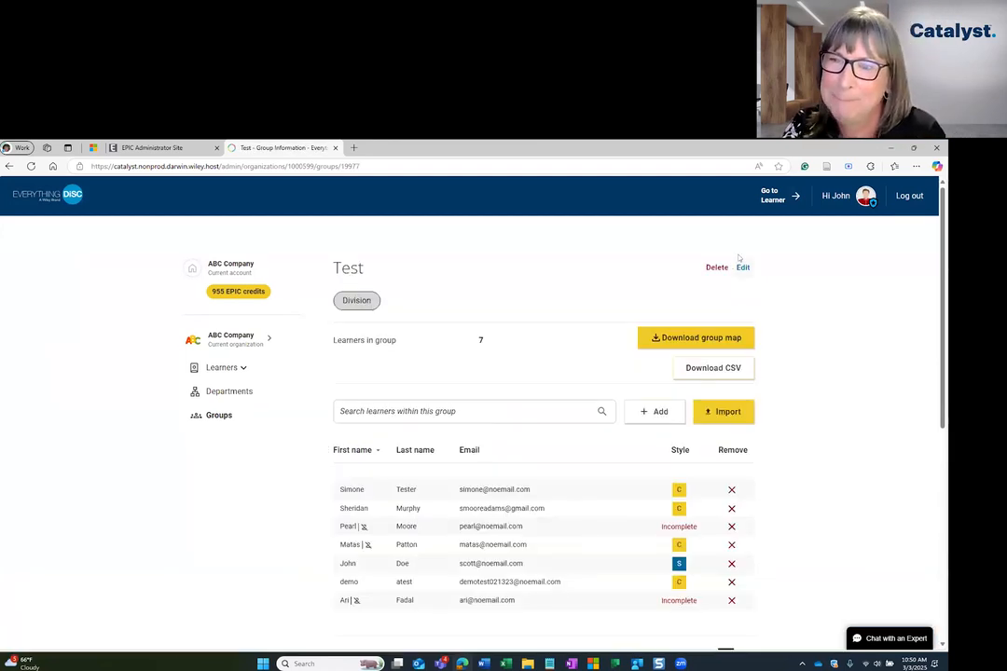
Turn off the Test group's visibility to its members, save the group, and remove the S-style learner from it.
{"action": "left_click", "coordinate": [743, 267]}
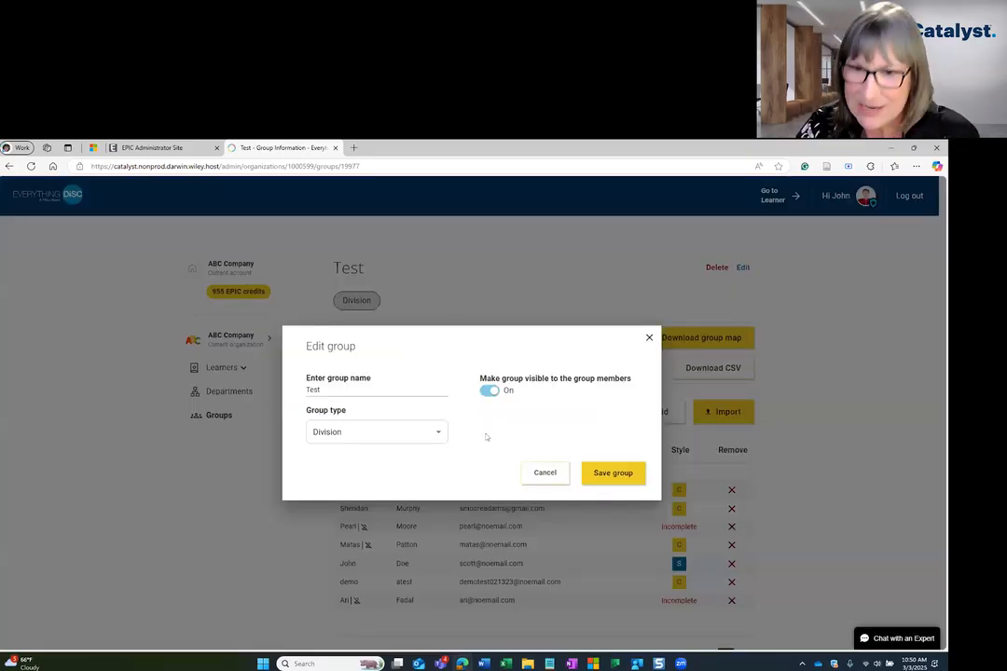
{"action": "left_click", "coordinate": [489, 390]}
{"action": "left_click", "coordinate": [620, 475]}
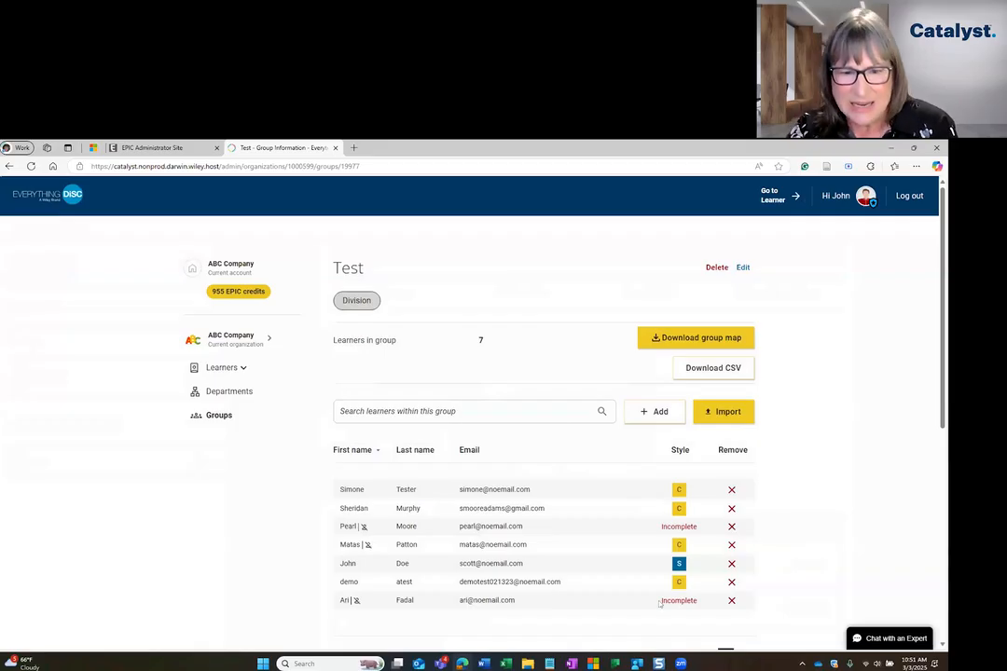
{"action": "left_click", "coordinate": [732, 564]}
{"action": "left_click", "coordinate": [534, 466]}
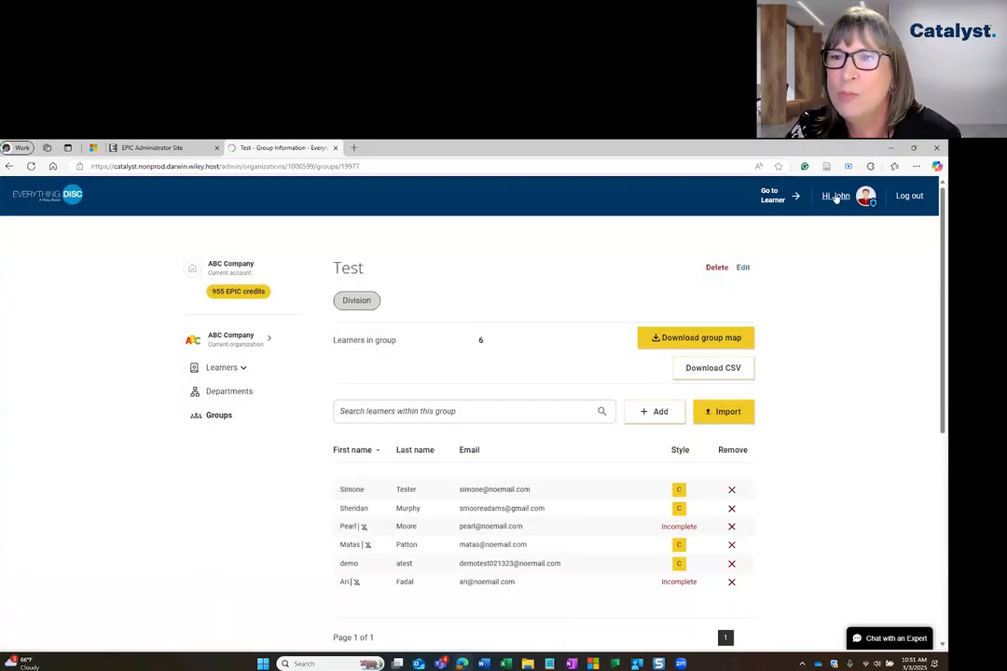
Switch to the learner site and check which groups are listed, viewing the Friends group map and list.
{"action": "left_click", "coordinate": [771, 203]}
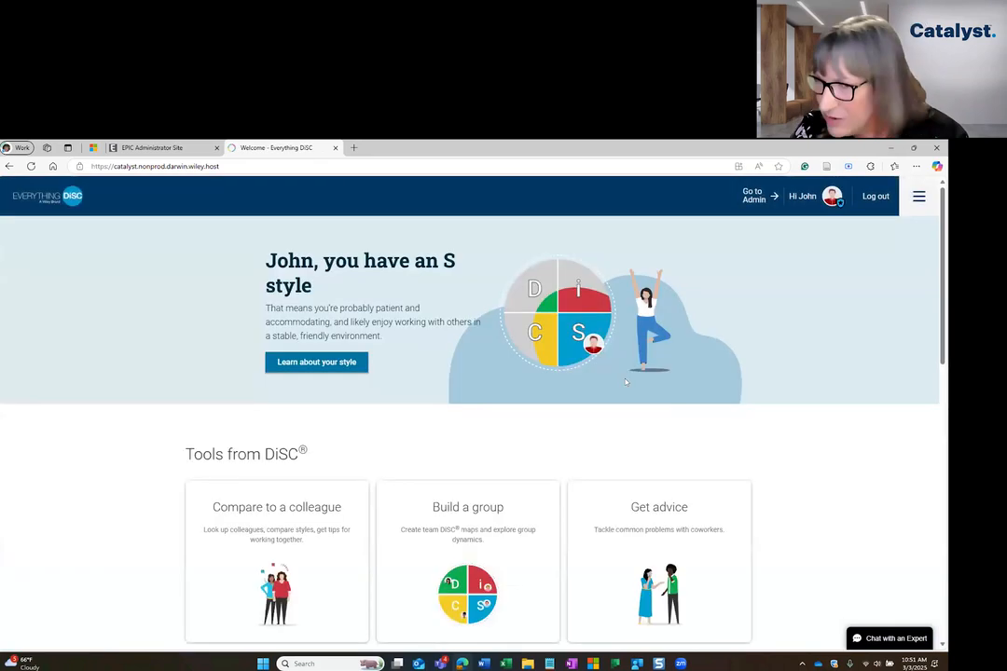
{"action": "left_click", "coordinate": [918, 196]}
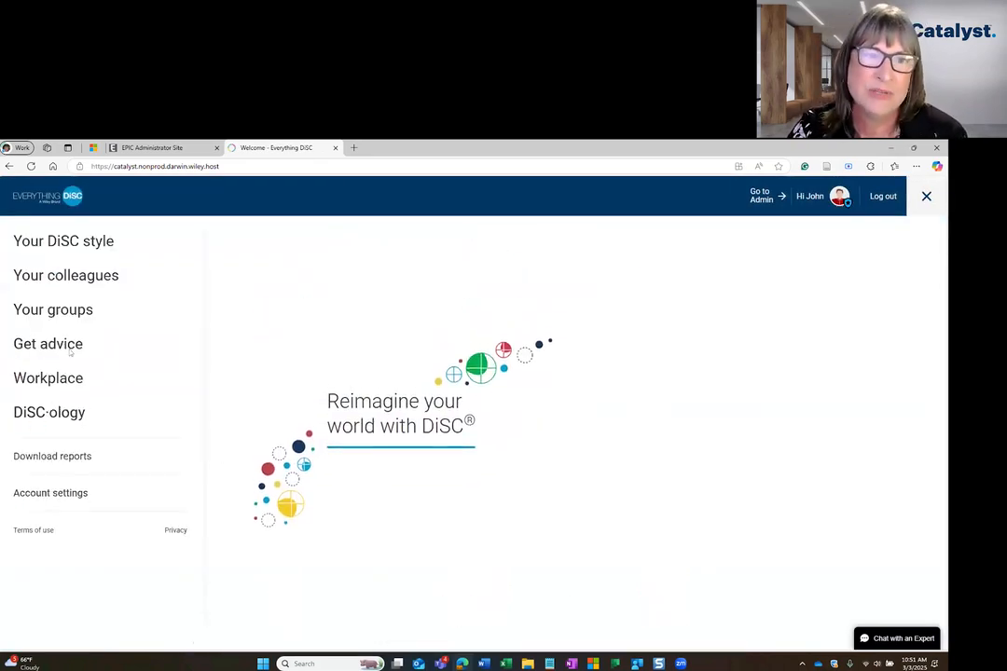
{"action": "left_click", "coordinate": [135, 323]}
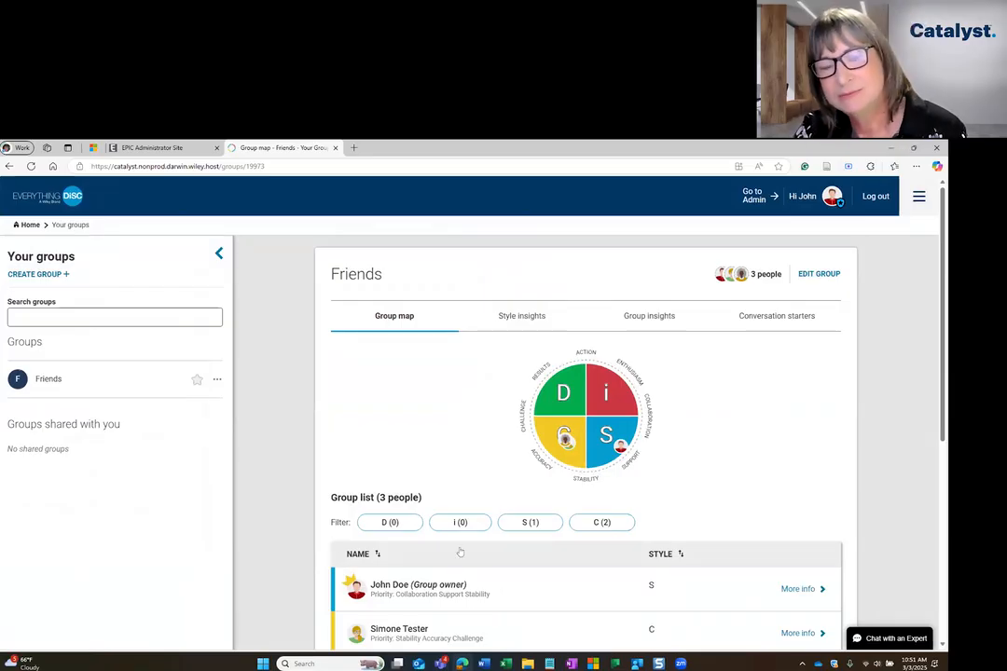
{"action": "scroll", "coordinate": [461, 550], "scroll_direction": "down", "scroll_amount": 1}
{"action": "scroll", "coordinate": [513, 574], "scroll_direction": "down", "scroll_amount": 2}
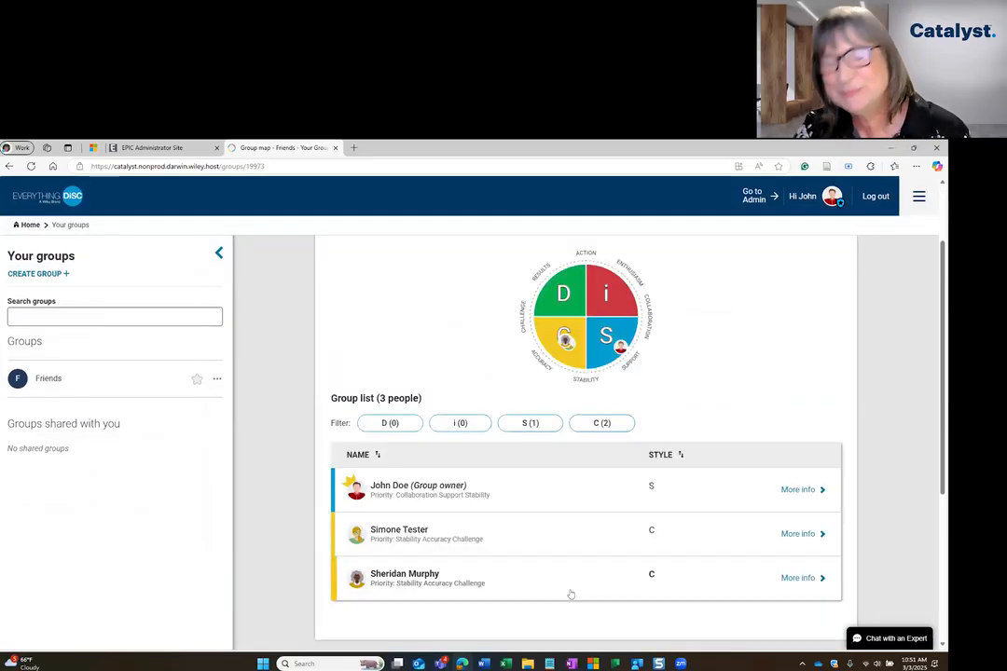
{"action": "scroll", "coordinate": [569, 596], "scroll_direction": "up", "scroll_amount": 1}
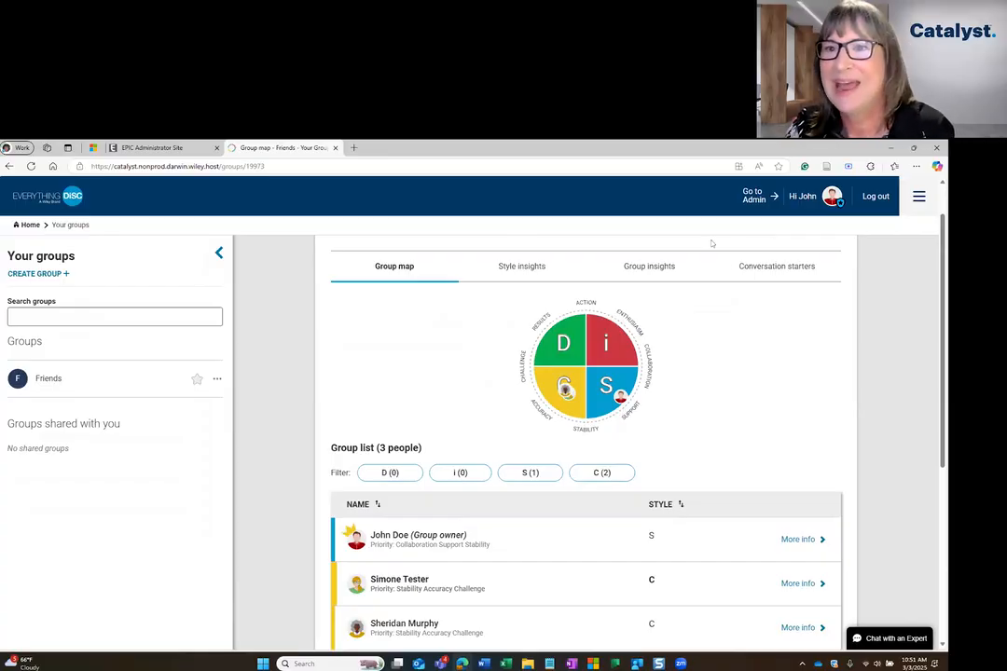
Return to the administrator site and open the learner list of the ABC Company organization.
{"action": "left_click", "coordinate": [754, 196]}
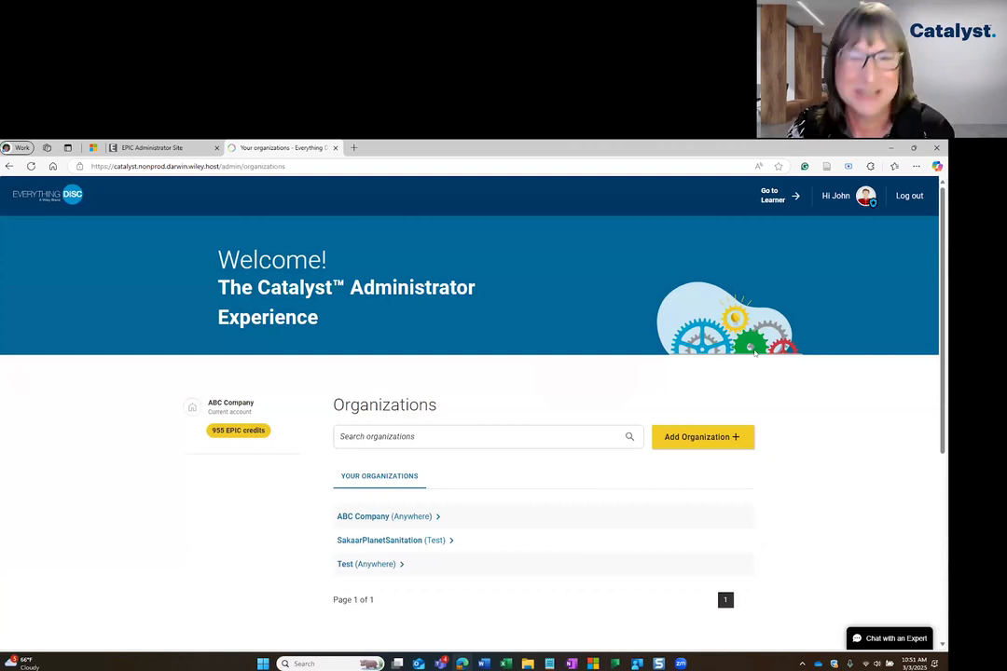
{"action": "left_click", "coordinate": [532, 509]}
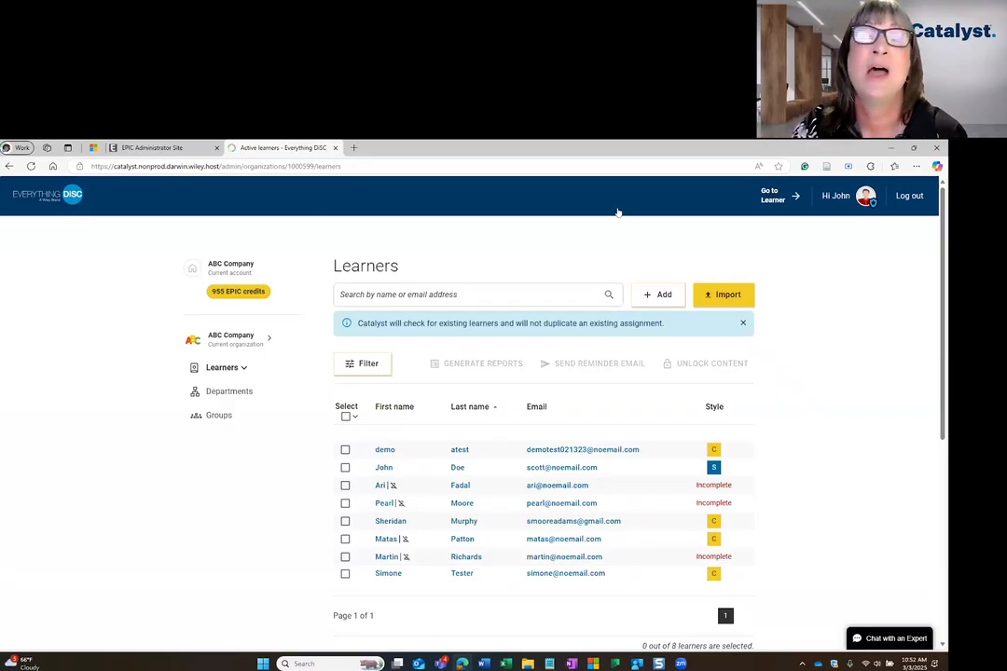
Switch to the EPIC site, view its Technical Documents including the Catalyst Administrator User Guide entry, and return to the Catalyst learner list.
{"action": "left_click", "coordinate": [157, 149]}
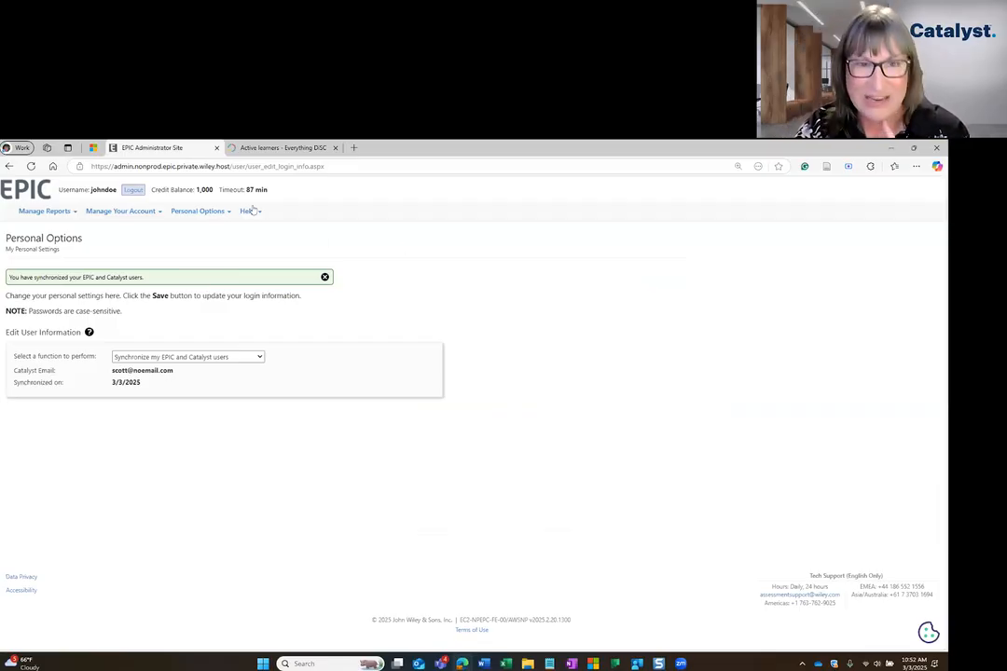
{"action": "mouse_move", "coordinate": [252, 213]}
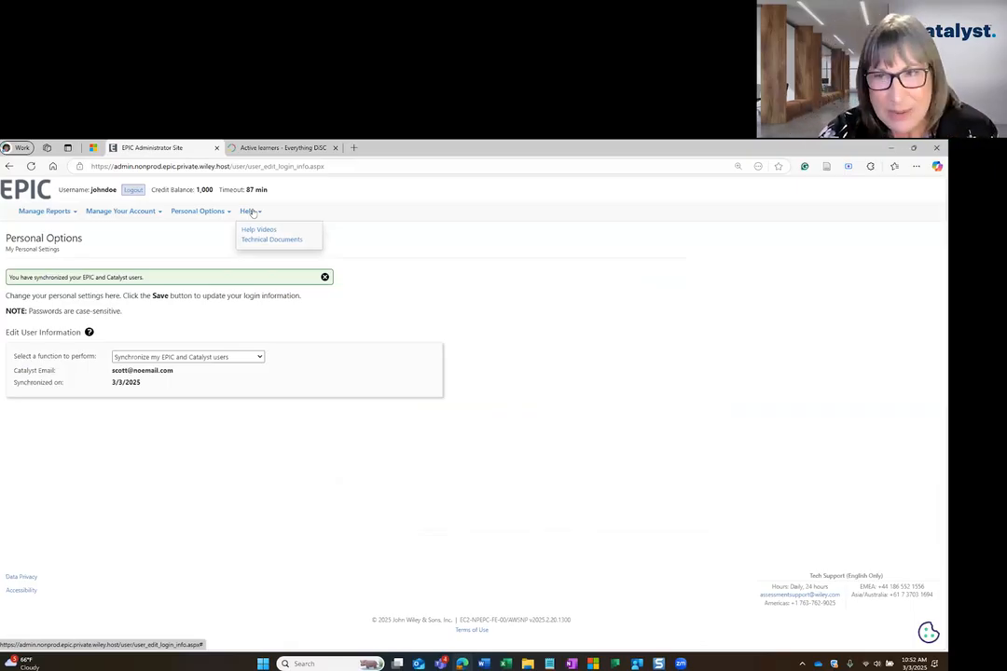
{"action": "left_click", "coordinate": [268, 239]}
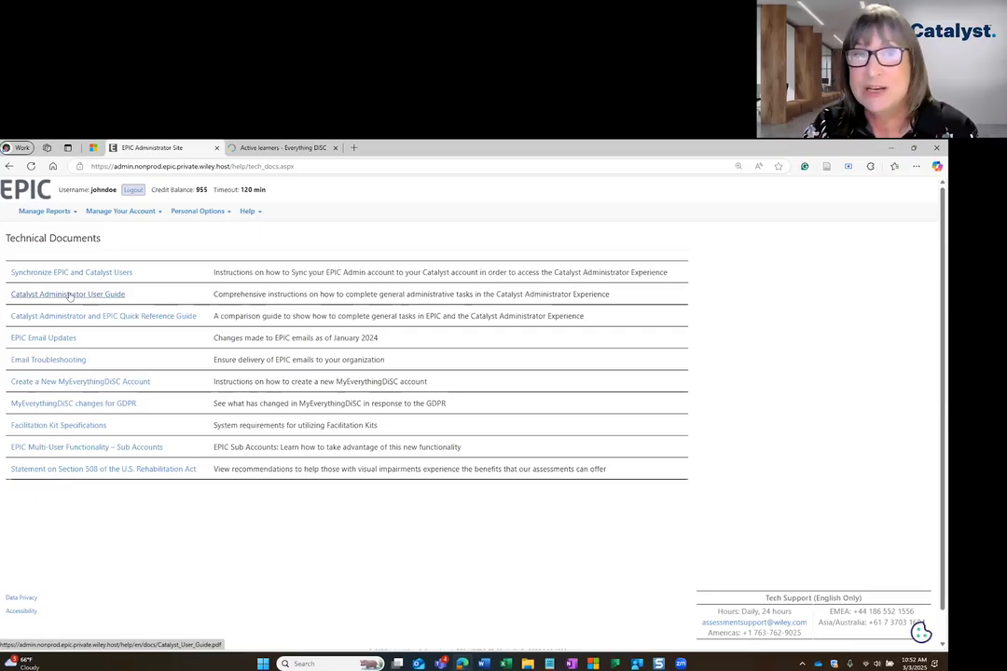
{"action": "left_click", "coordinate": [282, 147]}
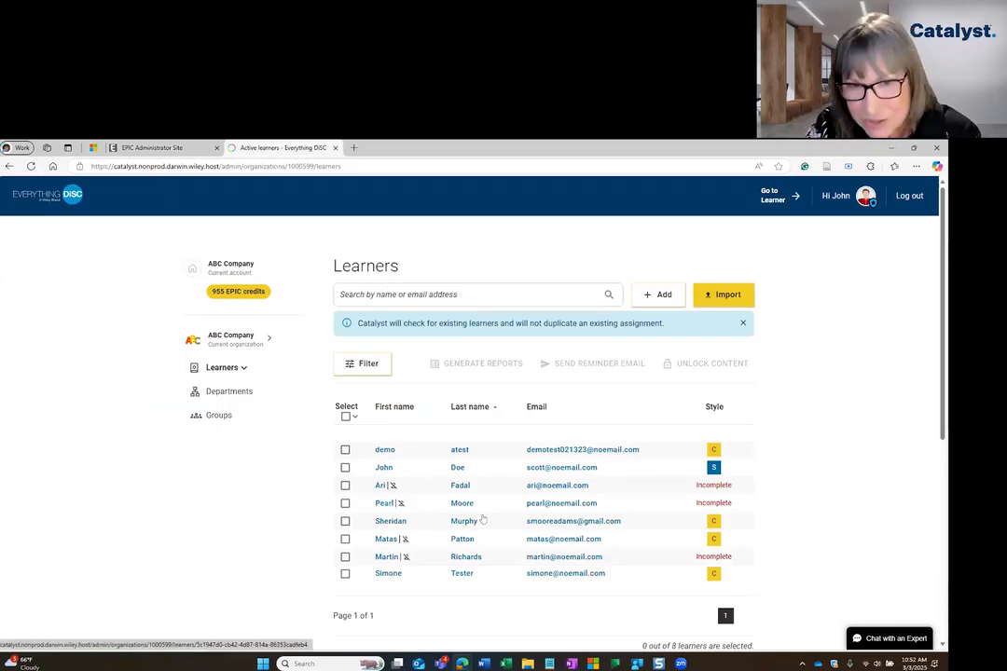